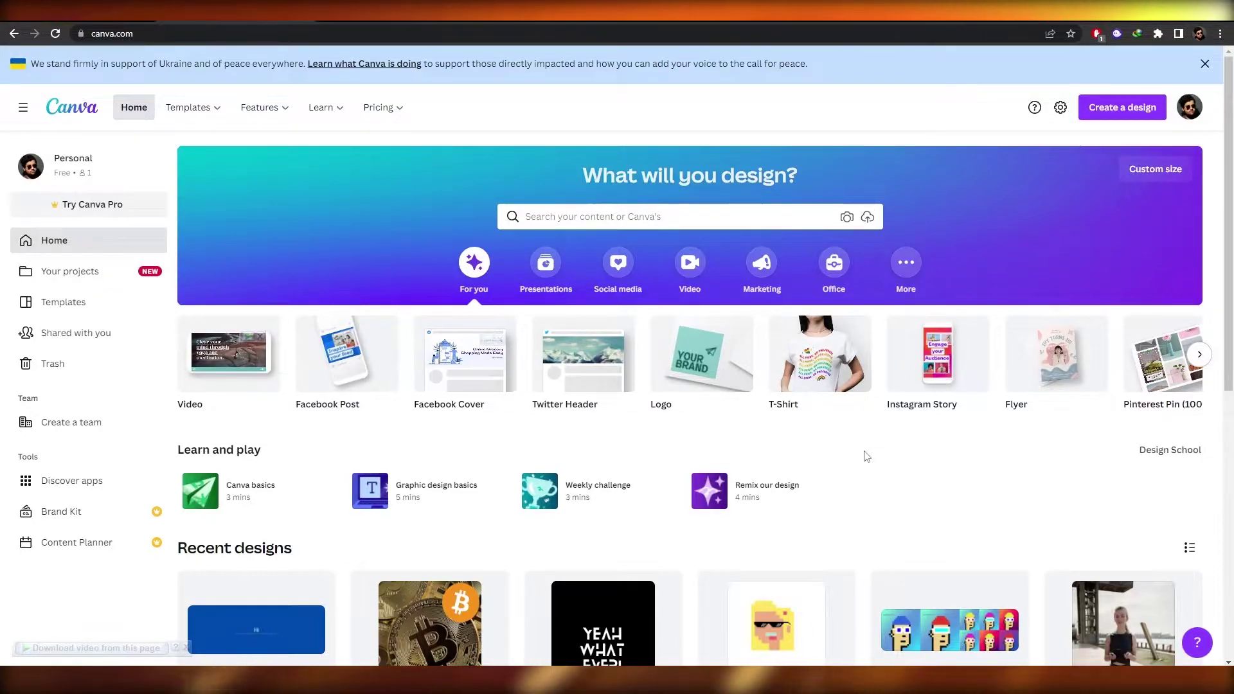
Step: Search the templates for the 8.5 × 11 in Planner format
click(582, 225)
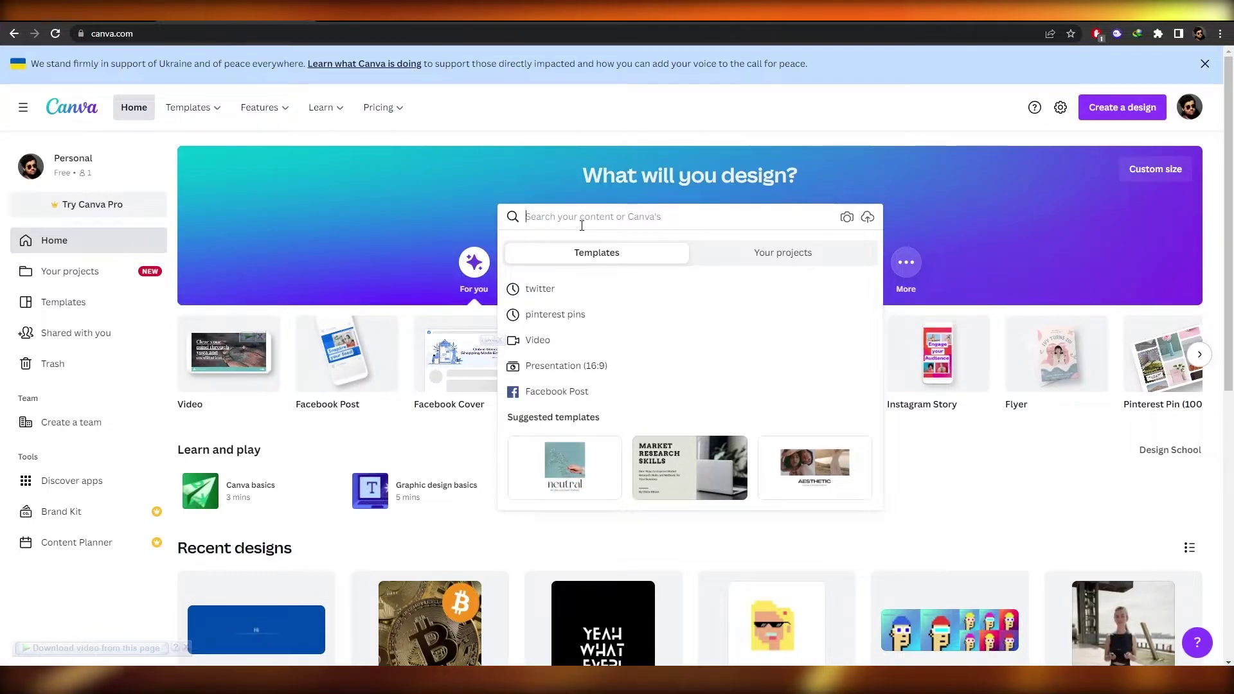
text(planner)
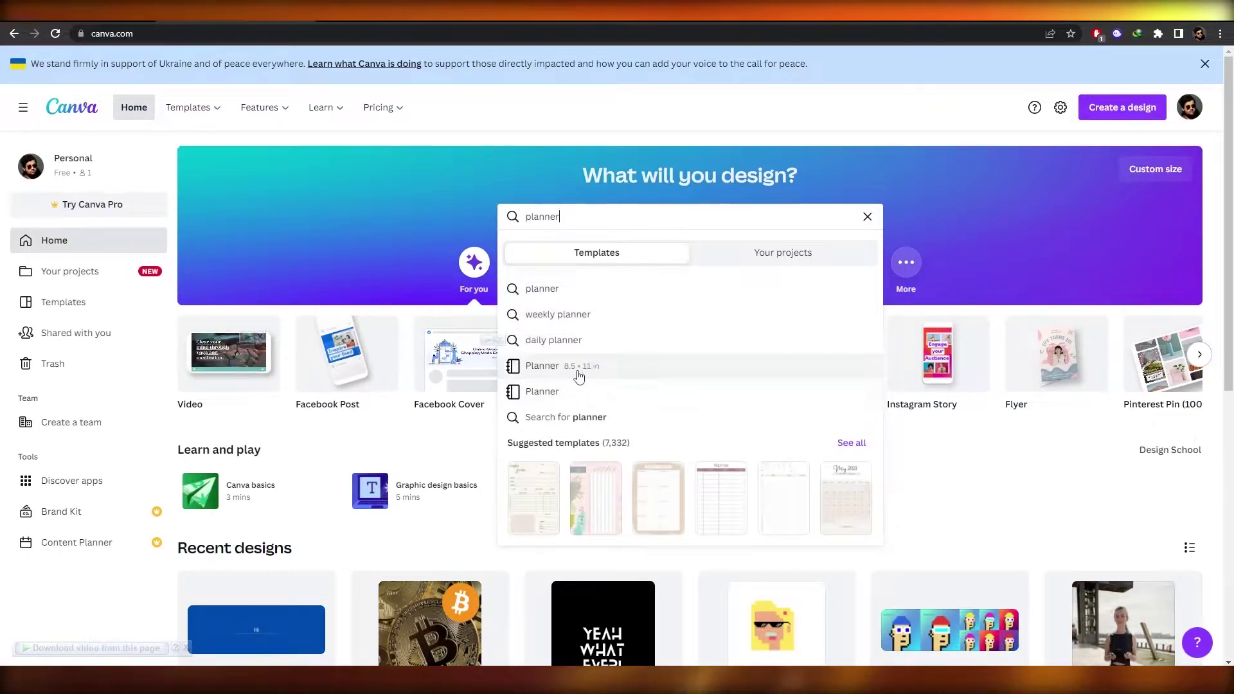
click(639, 386)
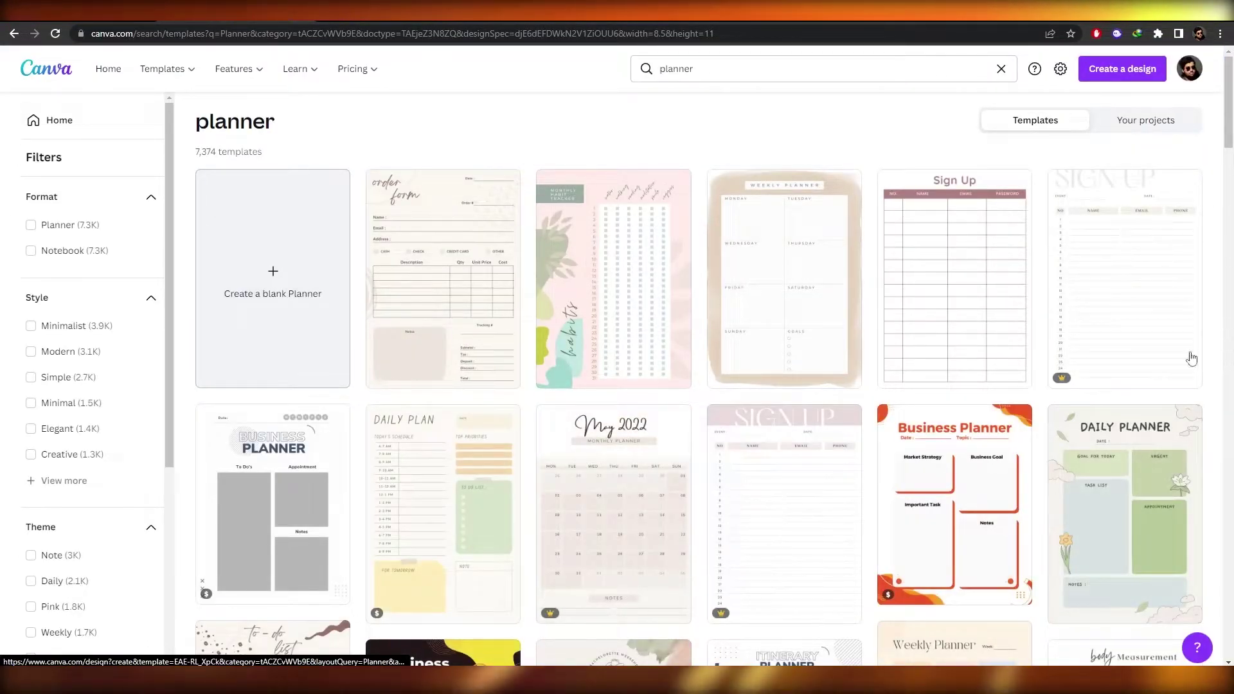
Step: Look through the planner templates and create a blank planner design
scroll(327, 332, down, 4)
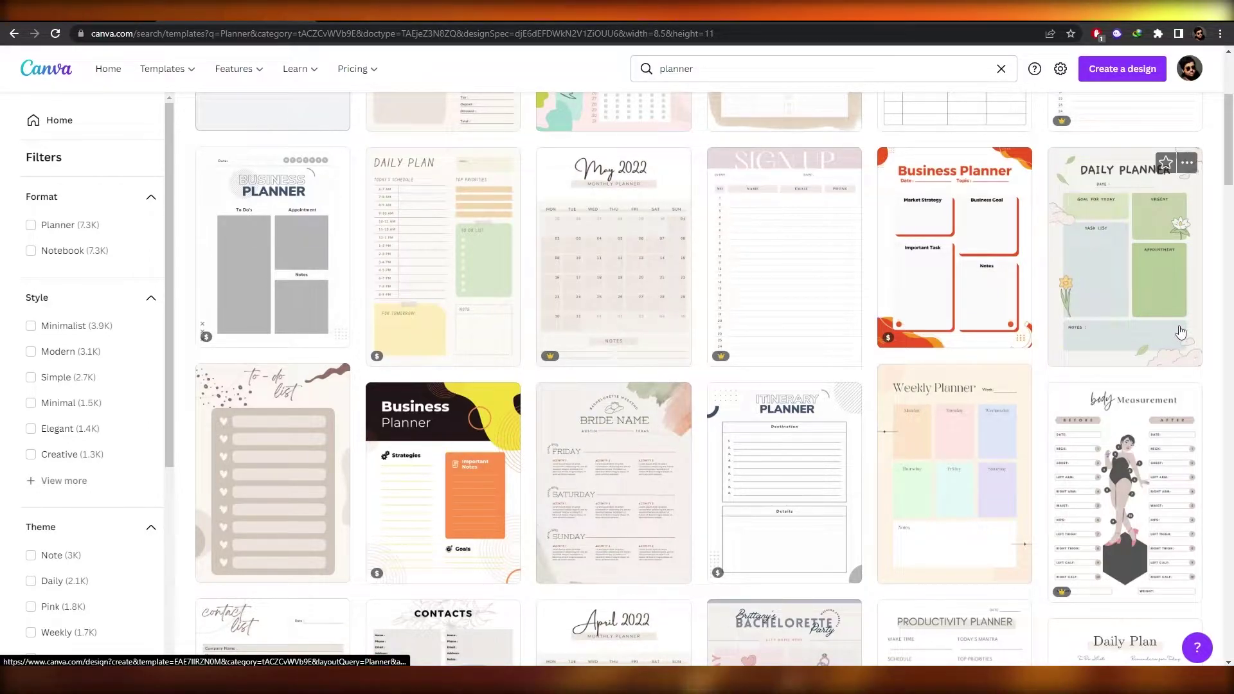
scroll(1031, 313, down, 3)
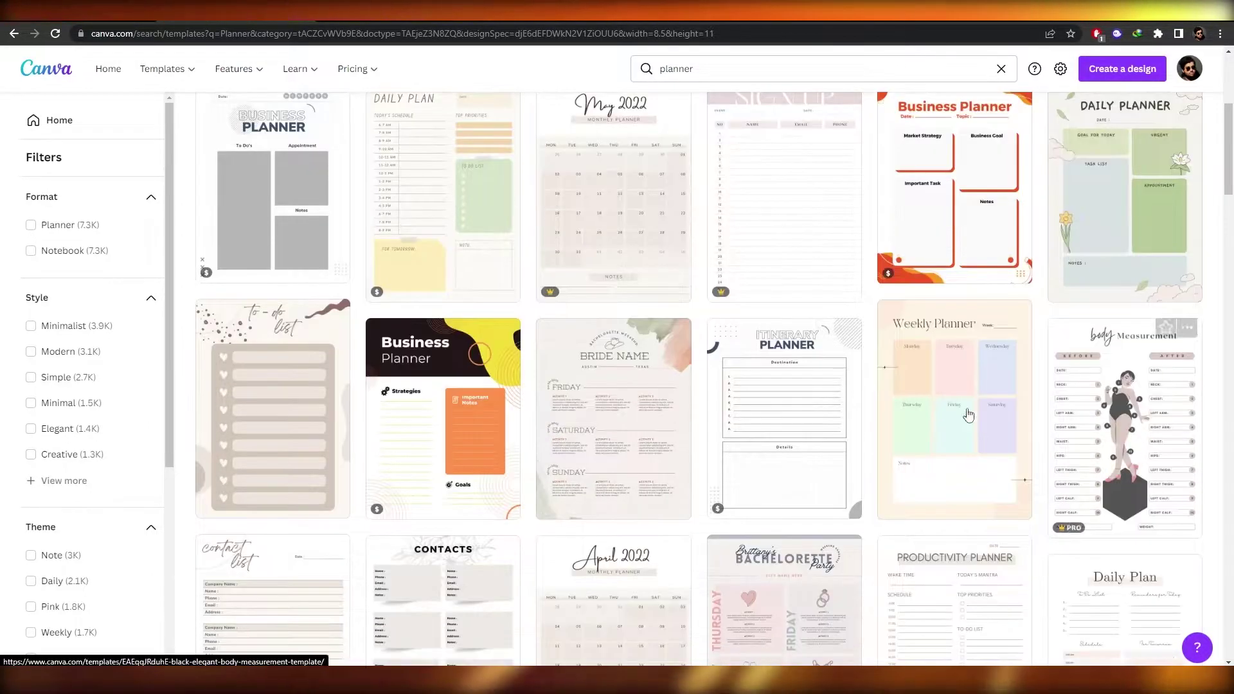
scroll(928, 392, down, 5)
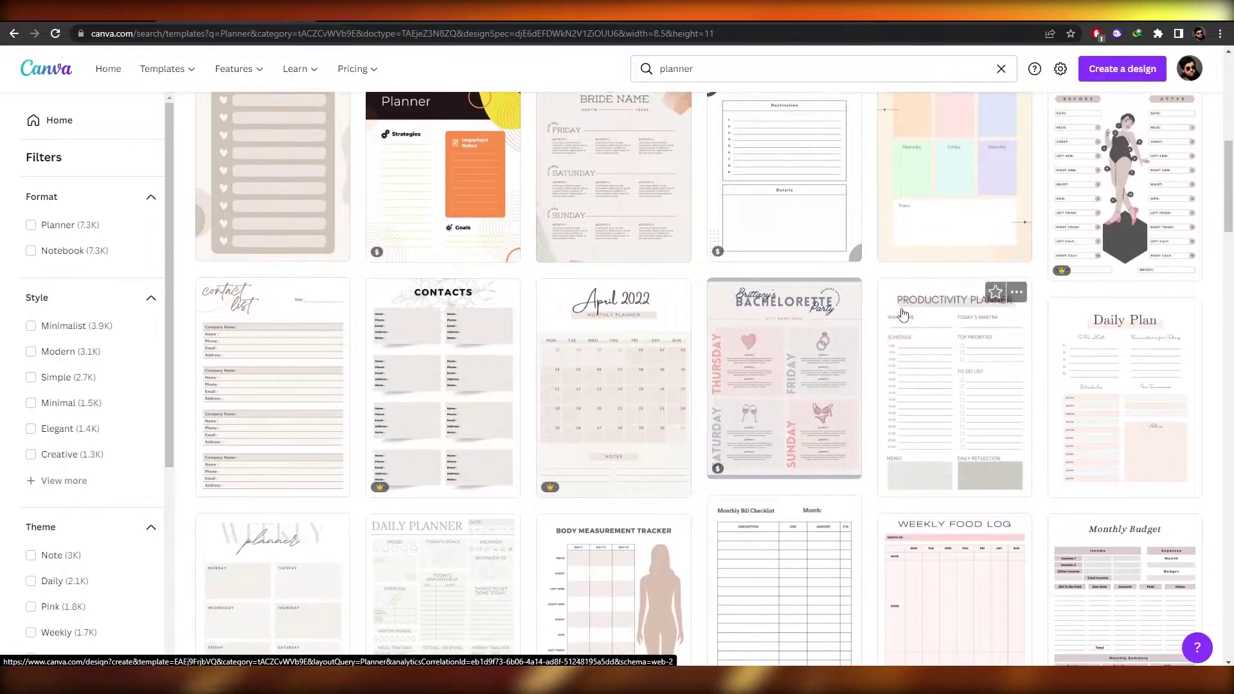
scroll(874, 308, down, 6)
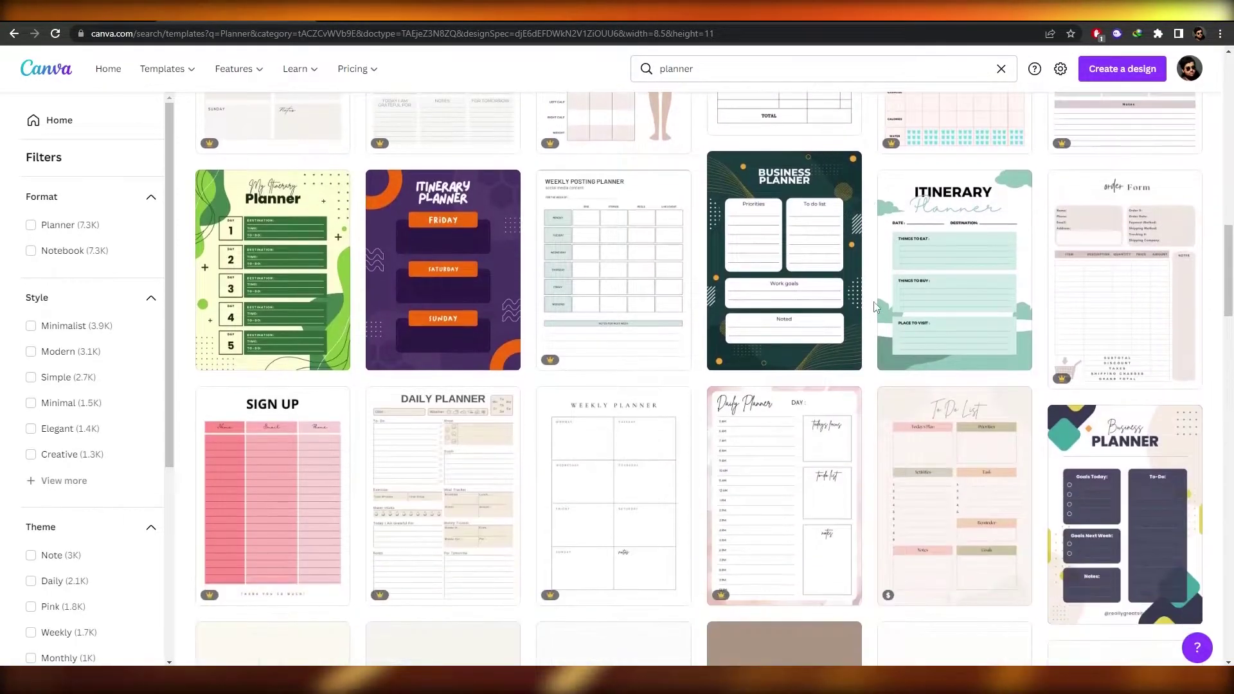
scroll(705, 367, down, 3)
scroll(705, 367, up, 20)
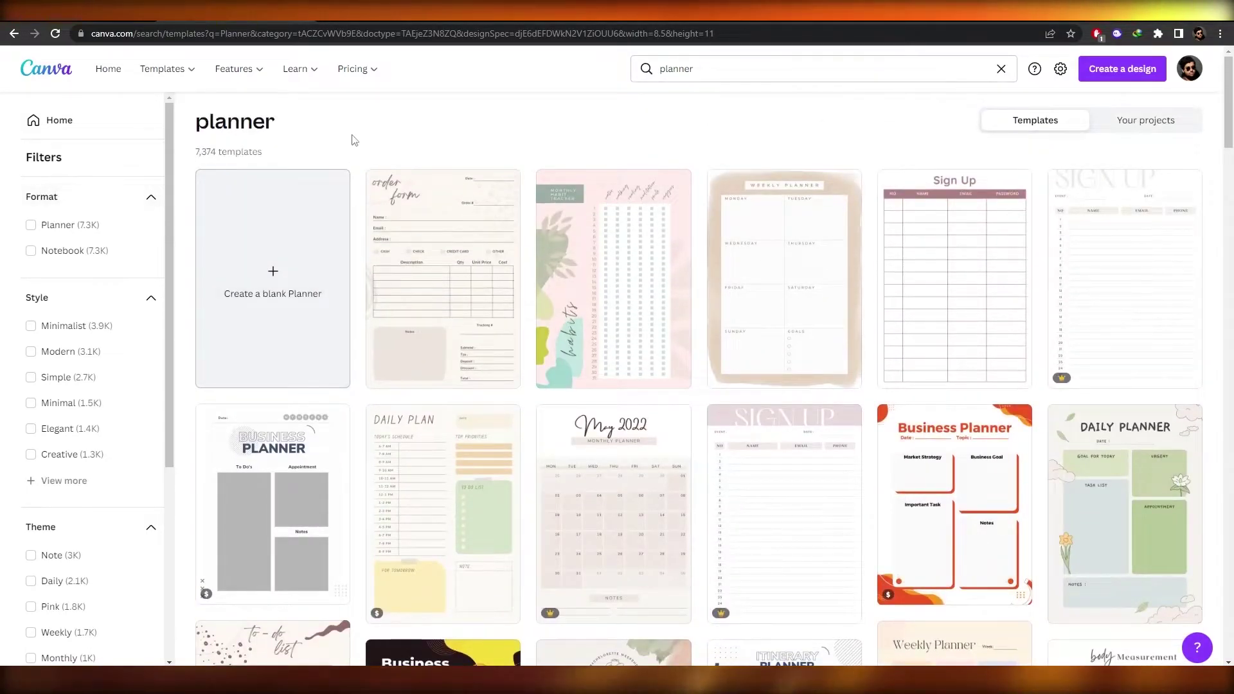
click(260, 306)
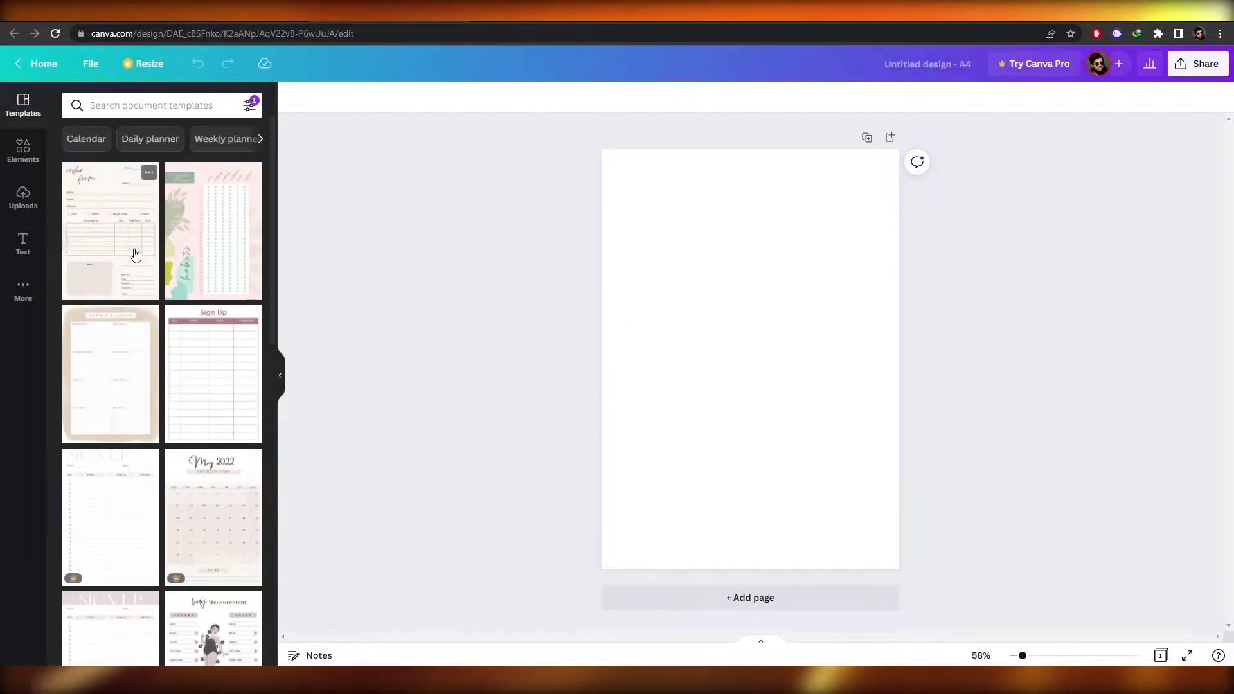
Step: Add a square from the Lines & Shapes elements to the blank page
scroll(137, 263, down, 3)
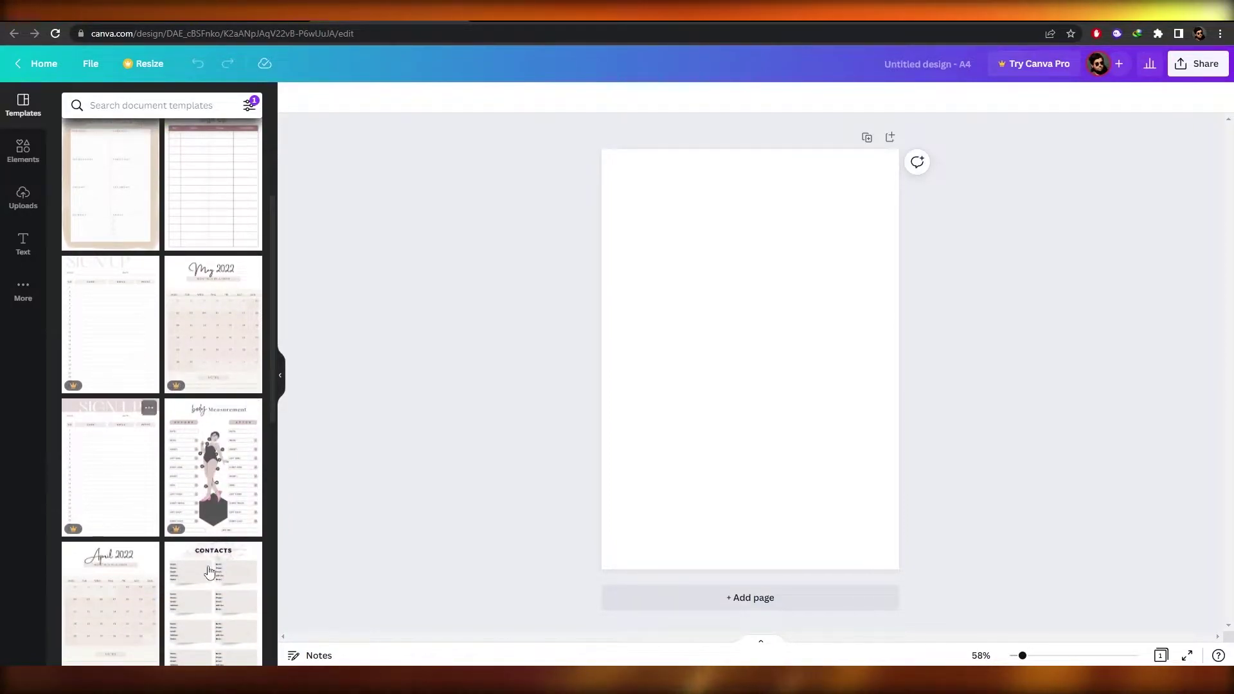
scroll(209, 547, down, 3)
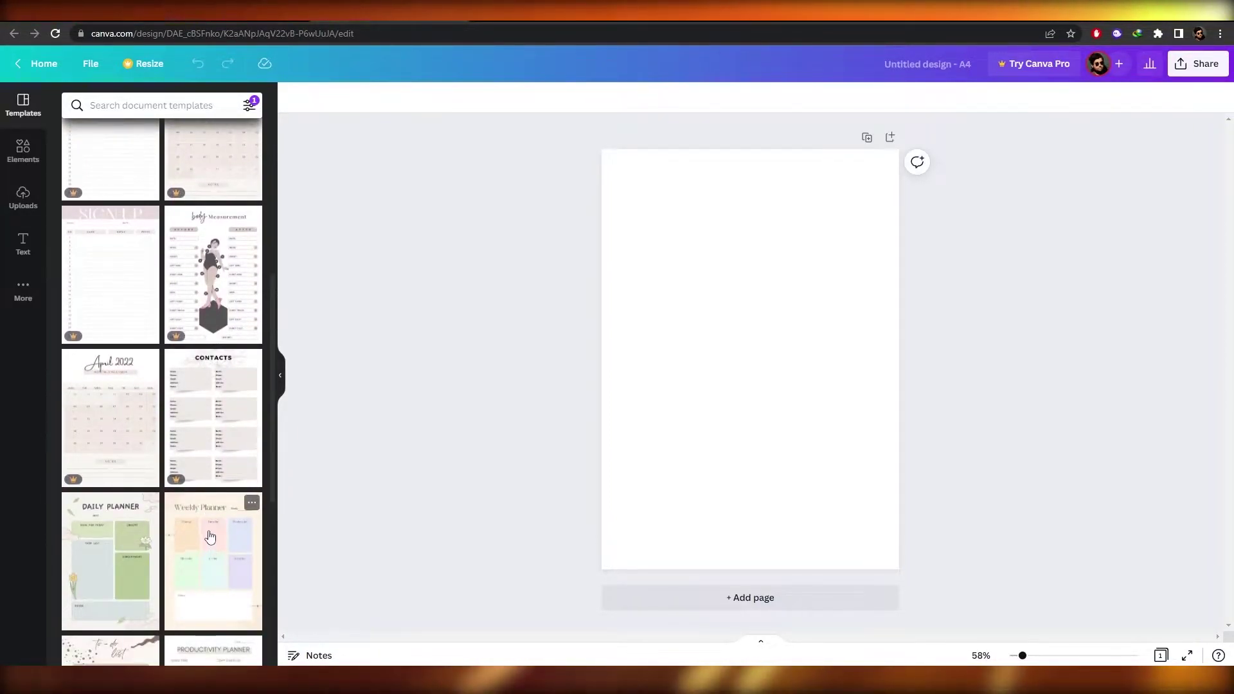
scroll(211, 539, down, 2)
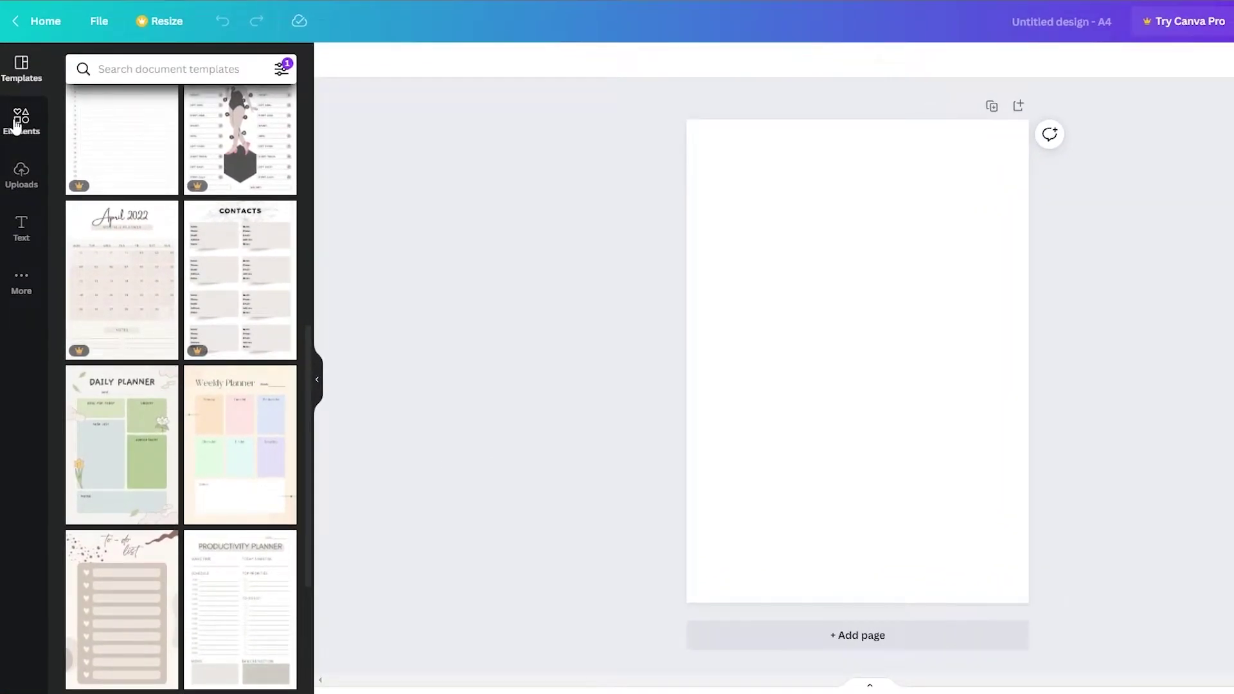
click(18, 125)
click(294, 286)
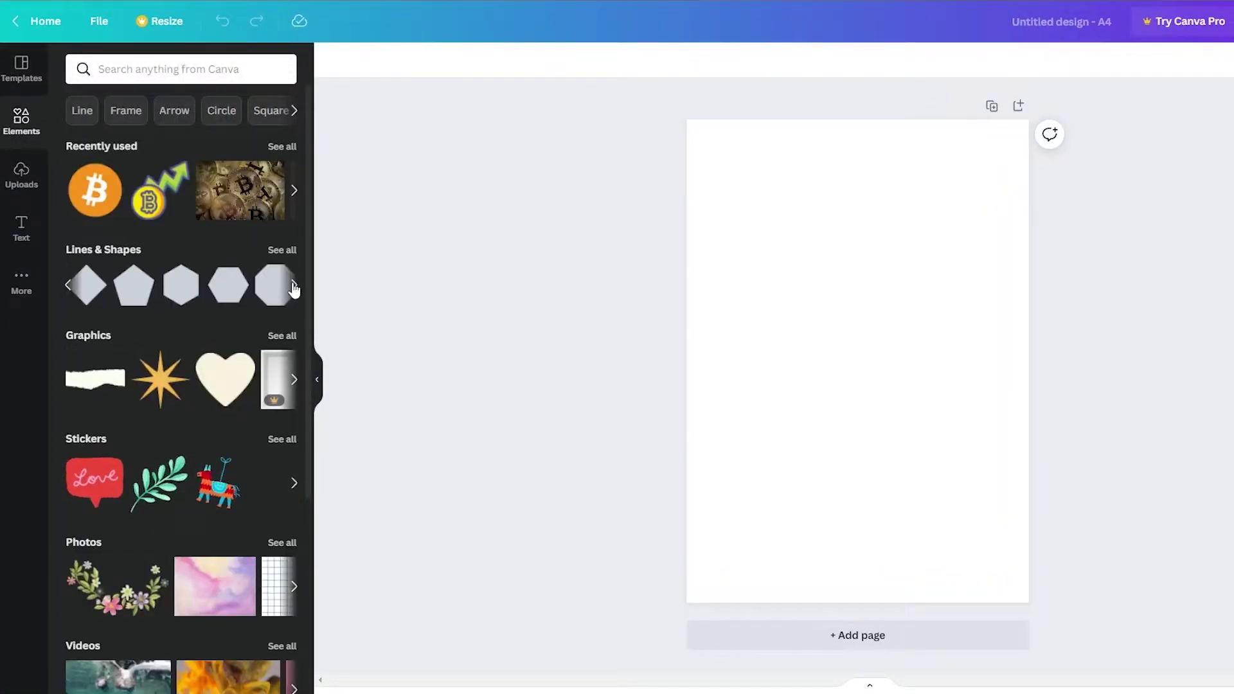
click(294, 286)
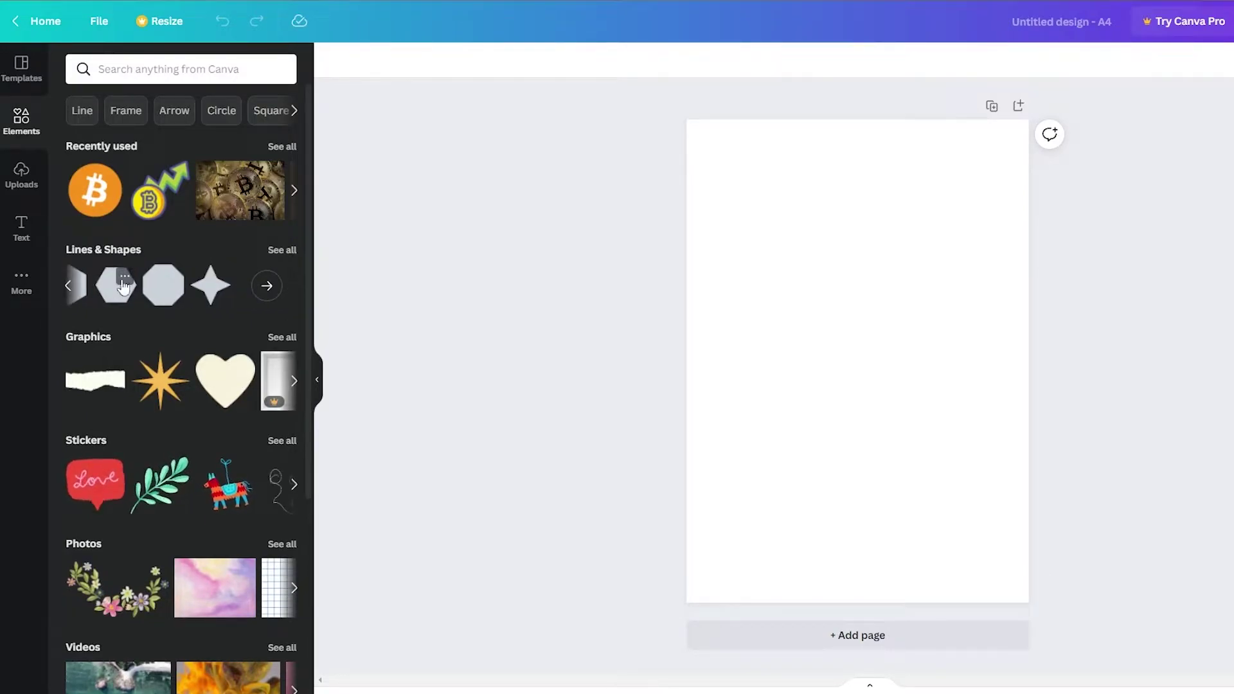
click(64, 286)
click(89, 302)
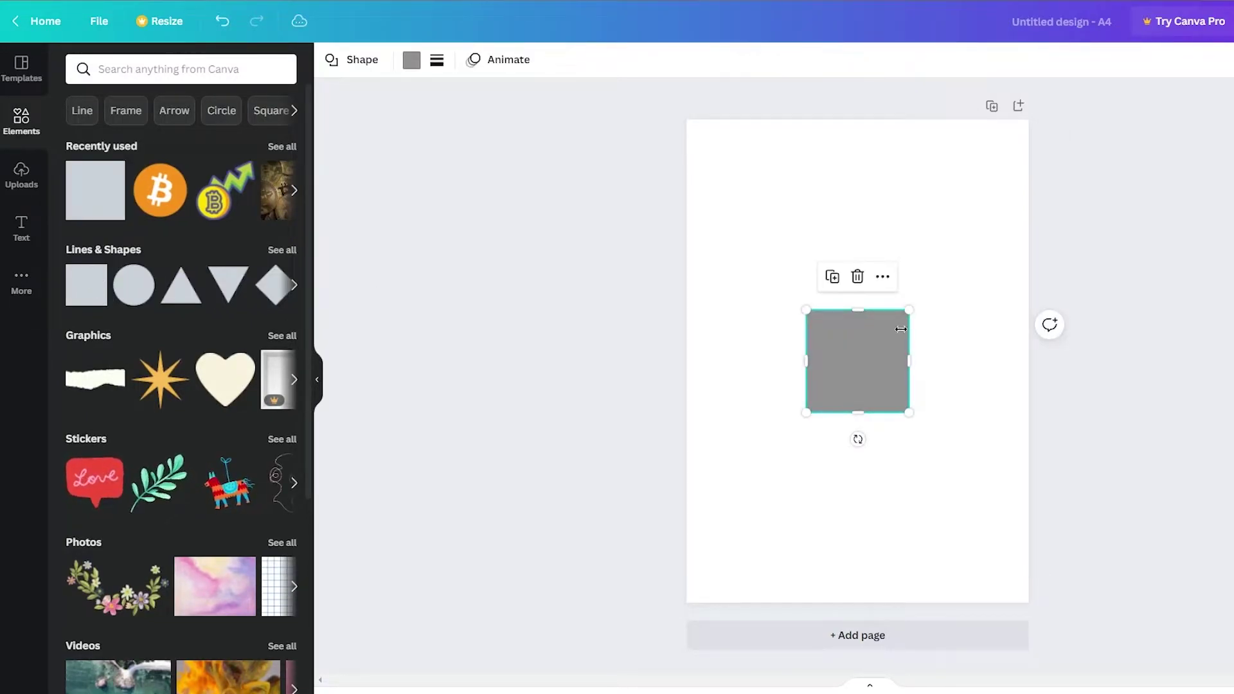
Step: Examine the element animations and the alternative shapes offered for the square
click(882, 278)
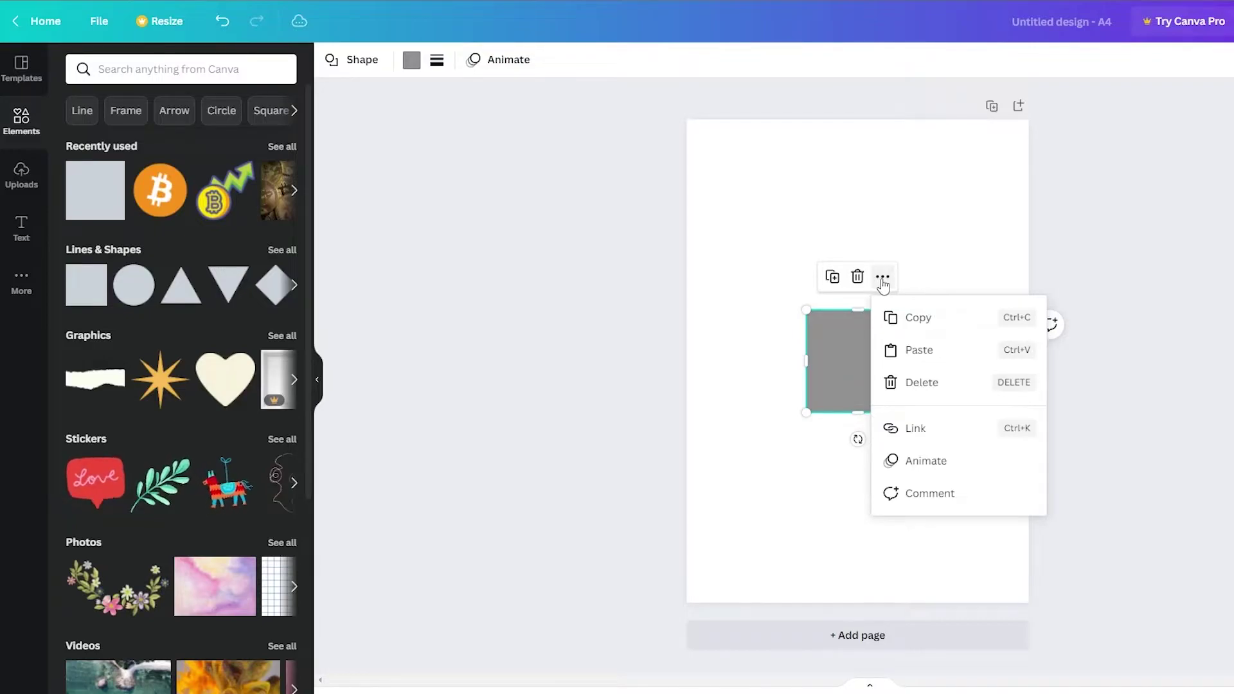
click(936, 461)
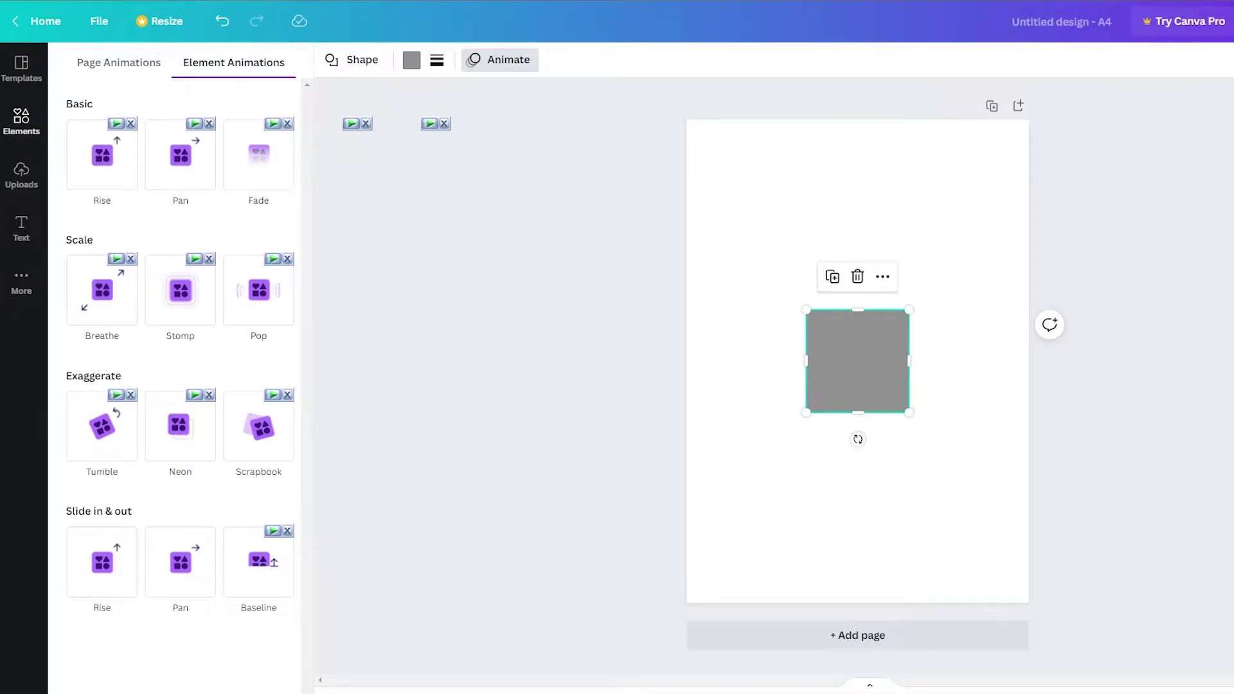
click(479, 63)
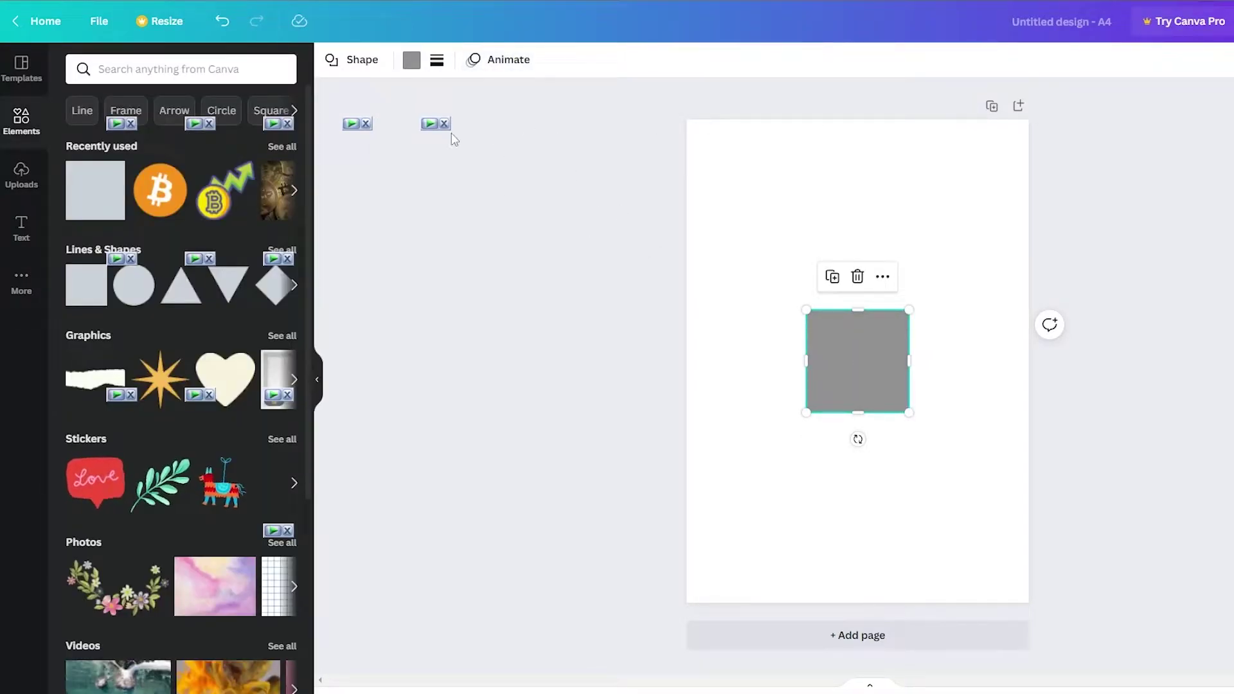
click(355, 61)
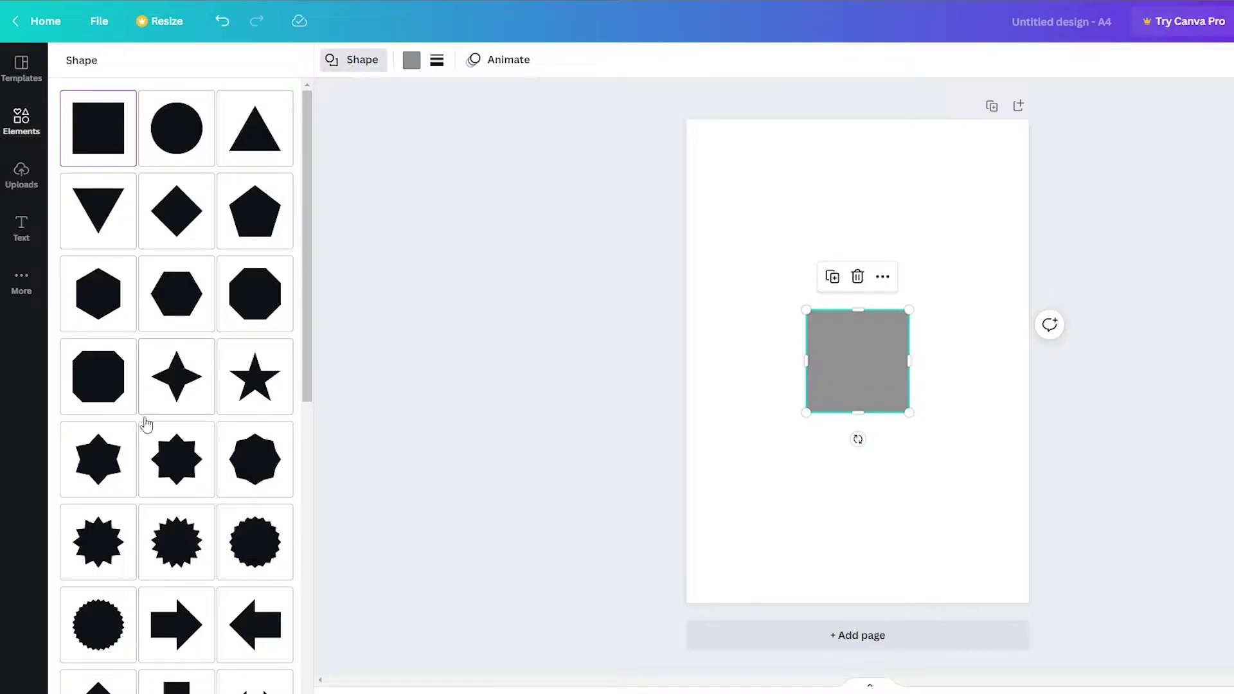
scroll(221, 311, down, 10)
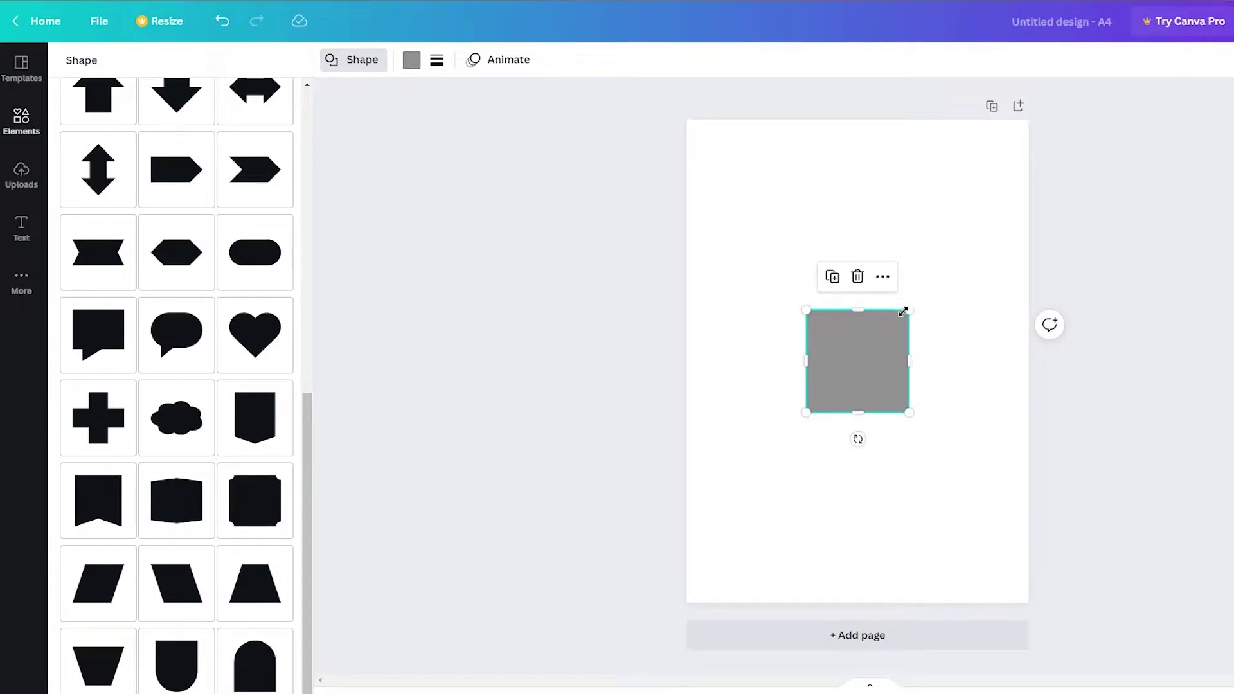
Step: Move the square to the page's upper left corner and widen it into a rectangle about half the page wide
right_click(872, 329)
drag(846, 341, 968, 200)
mouse_move(797, 202)
mouse_down()
mouse_move(777, 180)
mouse_move(808, 181)
mouse_up()
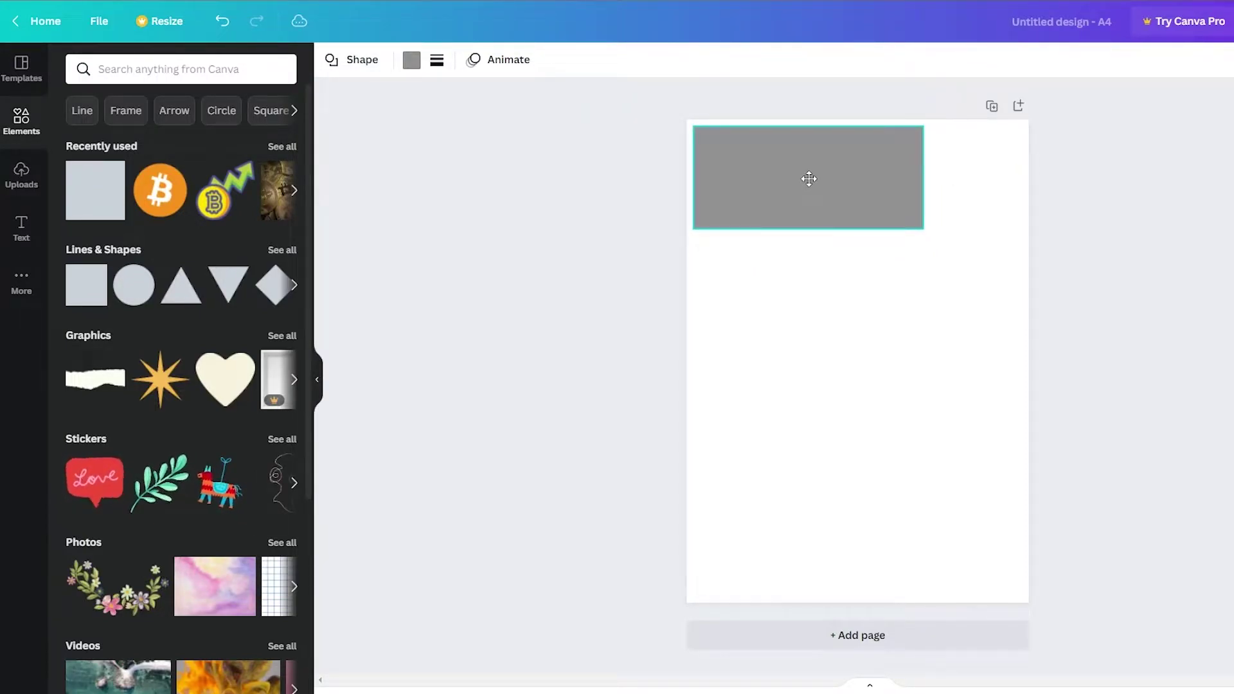
drag(924, 178, 872, 176)
click(1204, 203)
Step: Recolor the rectangle with a custom light pink, about #FFBFE6
click(842, 194)
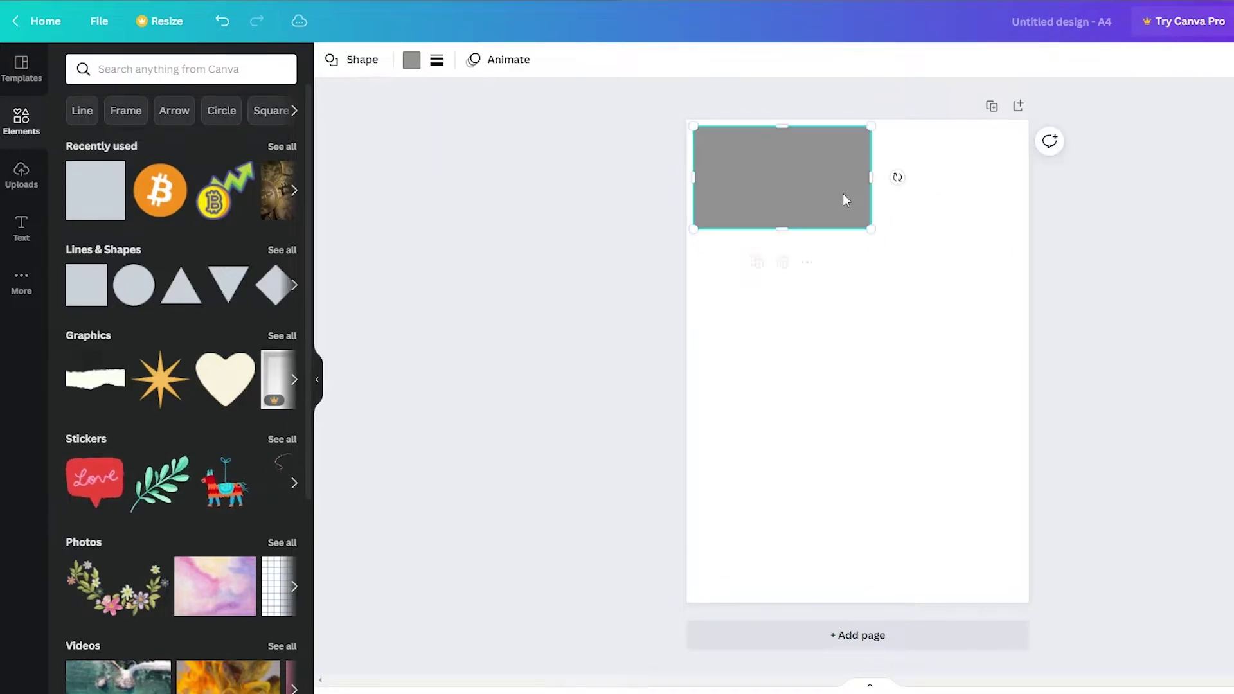
click(411, 61)
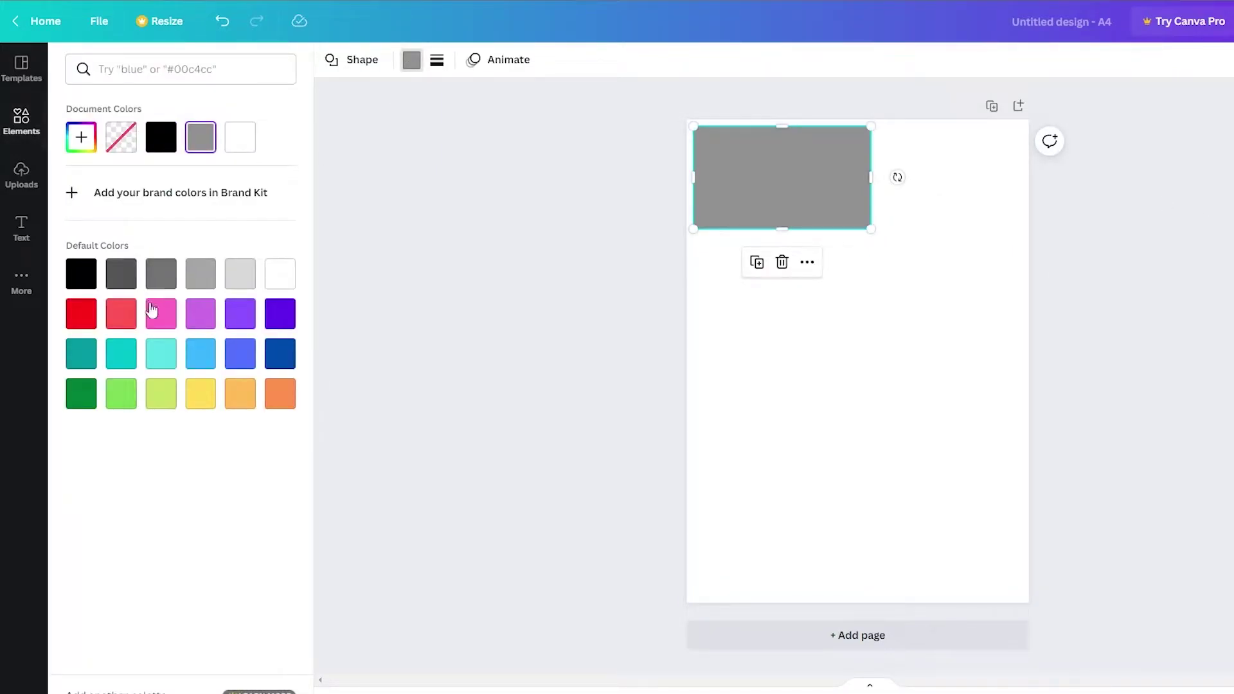
click(85, 142)
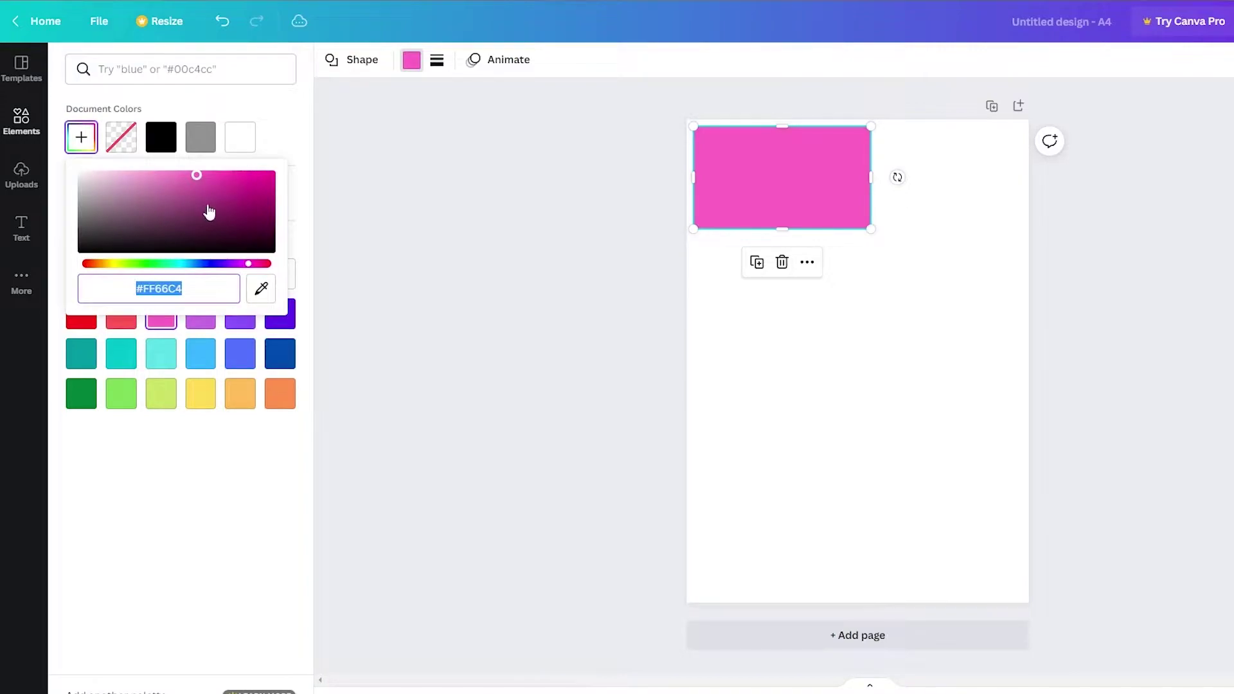
drag(201, 174, 133, 169)
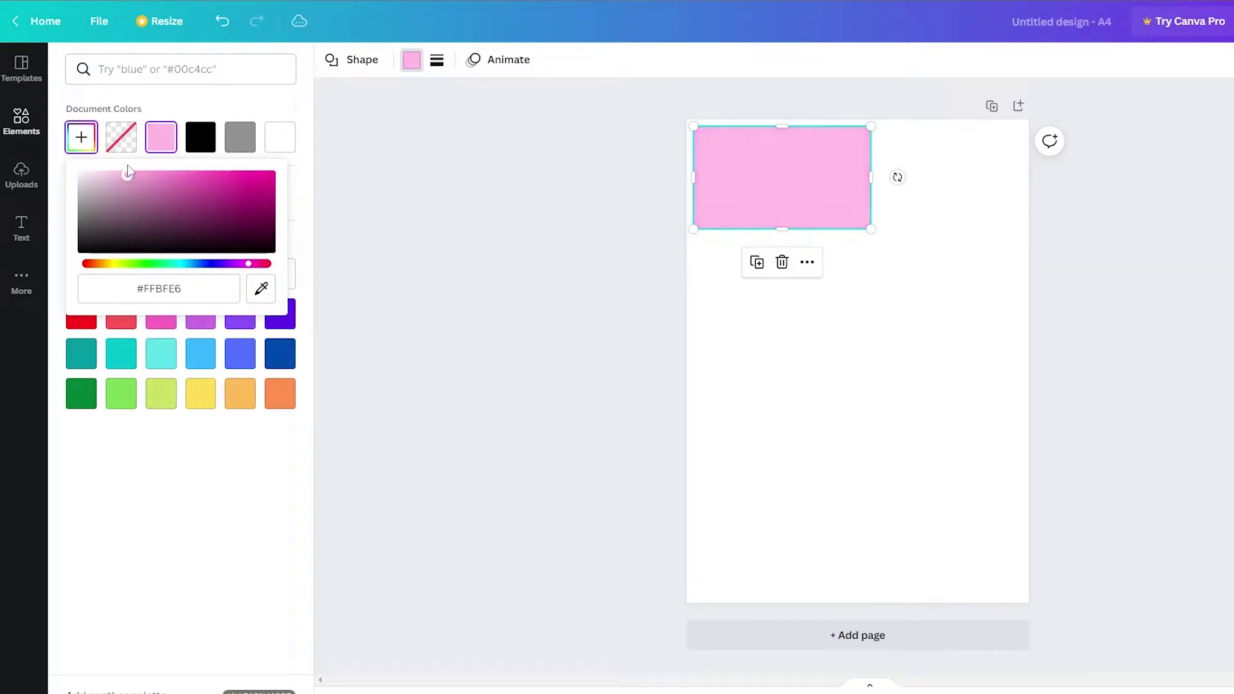
click(418, 152)
Step: Add a text box reading "To-do list" and place it along the inside top edge of the pink rectangle
click(771, 199)
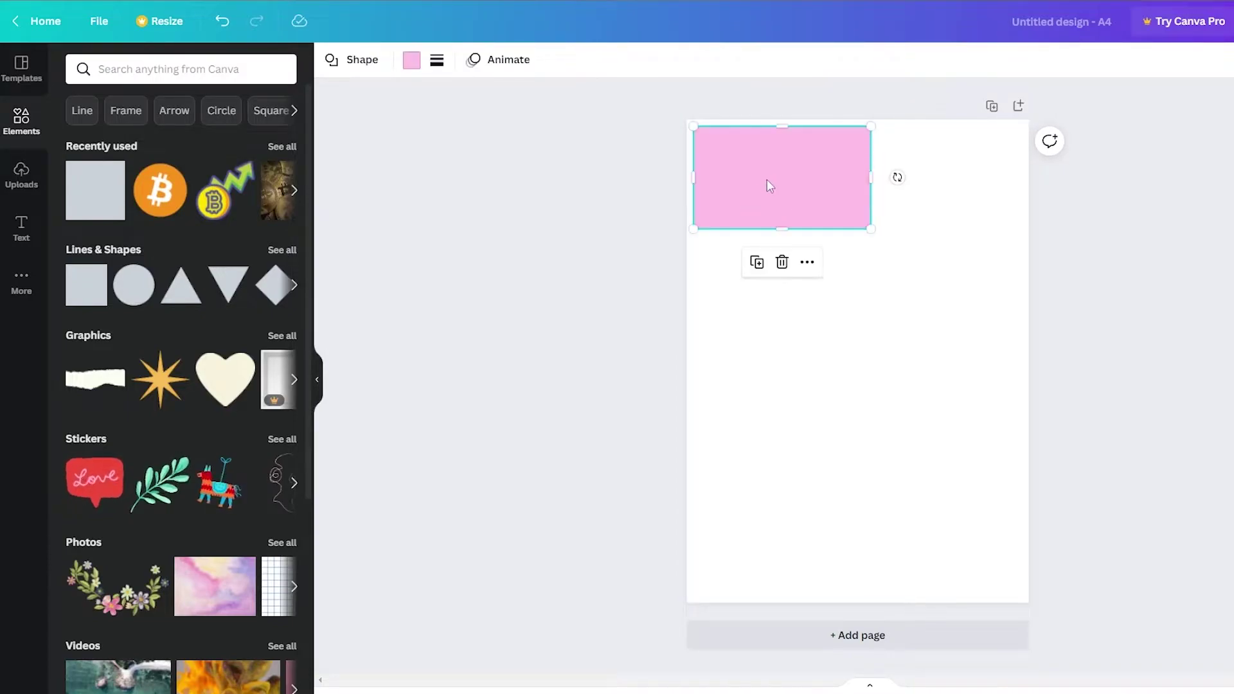
key(t)
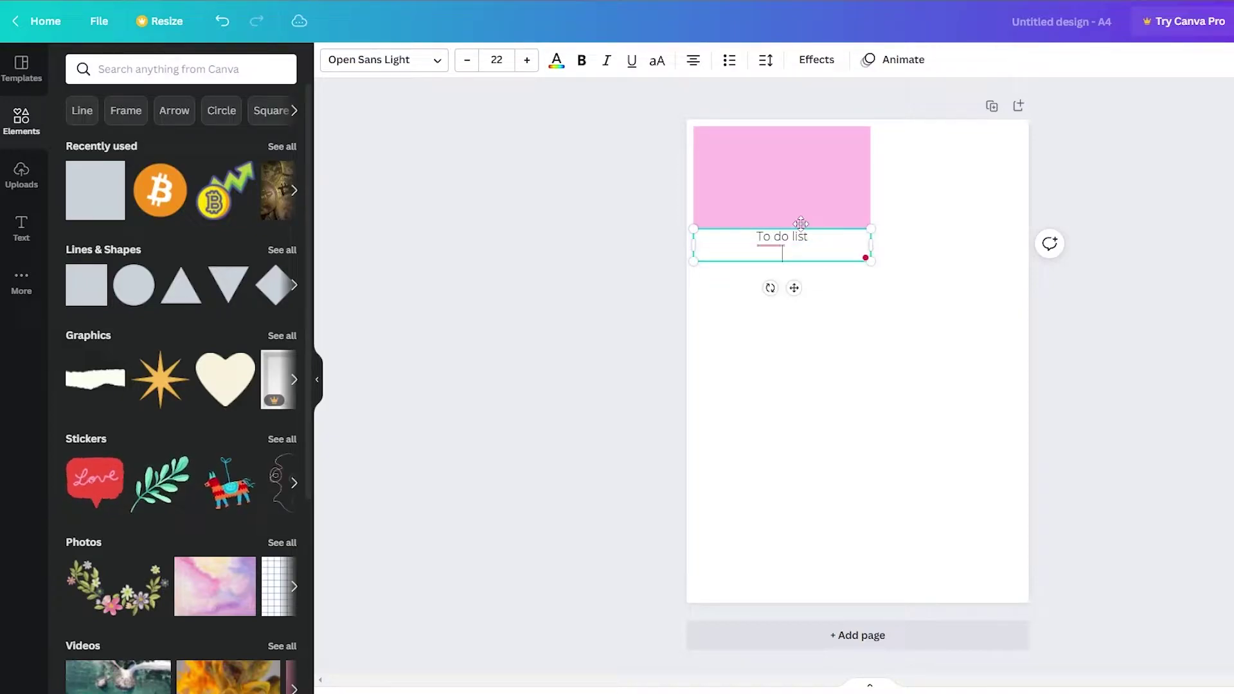
drag(803, 239, 801, 141)
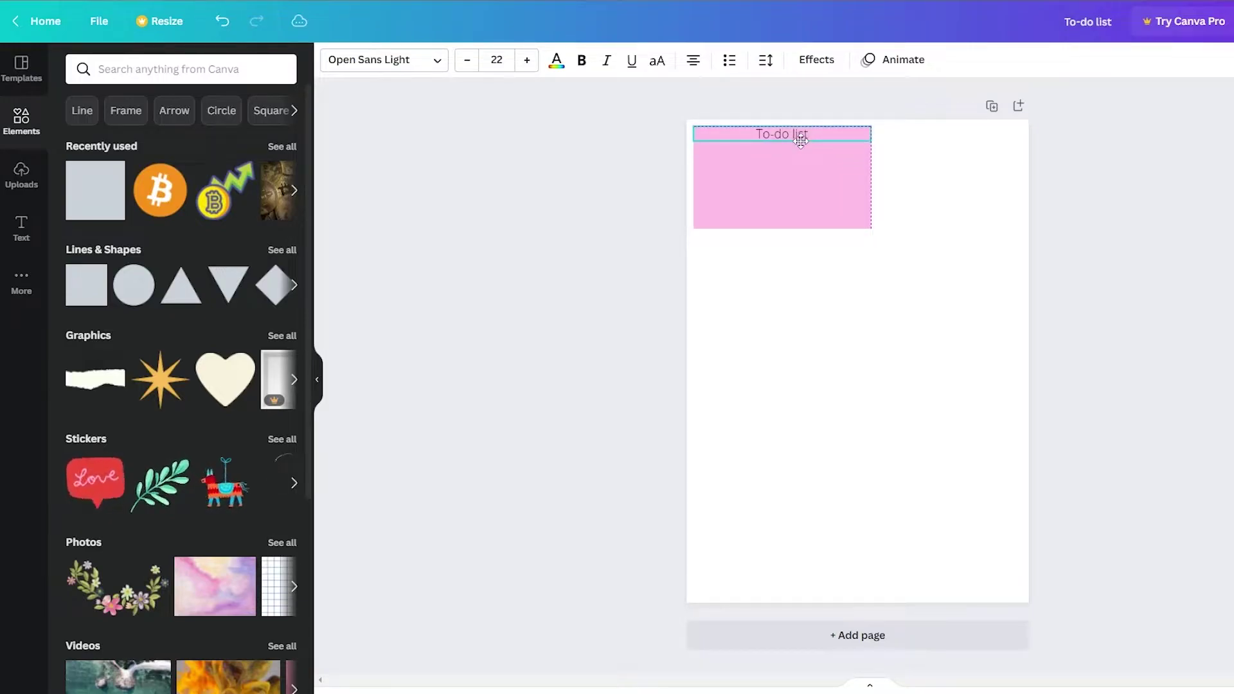
Step: Stretch the pink rectangle to most of the page's height and lower its top edge and heading slightly from the page top
right_click(798, 194)
click(751, 228)
drag(785, 230, 748, 565)
drag(780, 126, 783, 162)
click(629, 260)
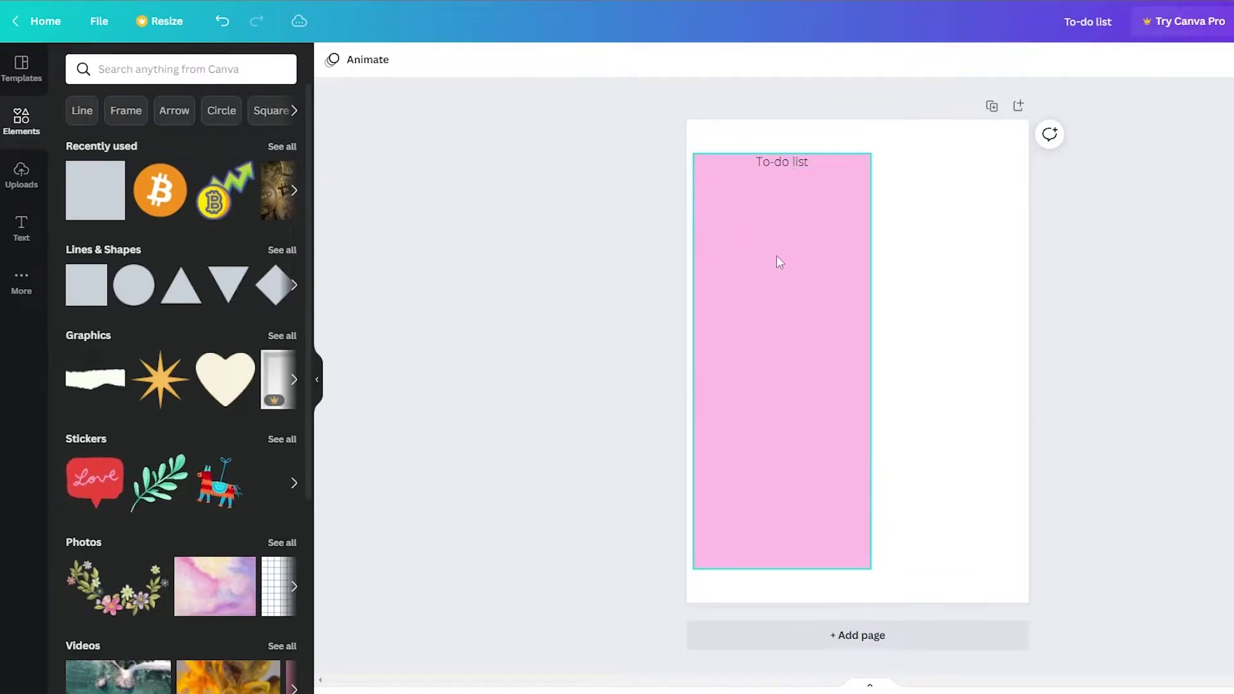
Step: Set the font of the "To-do list" heading to Bukhari Script
click(781, 160)
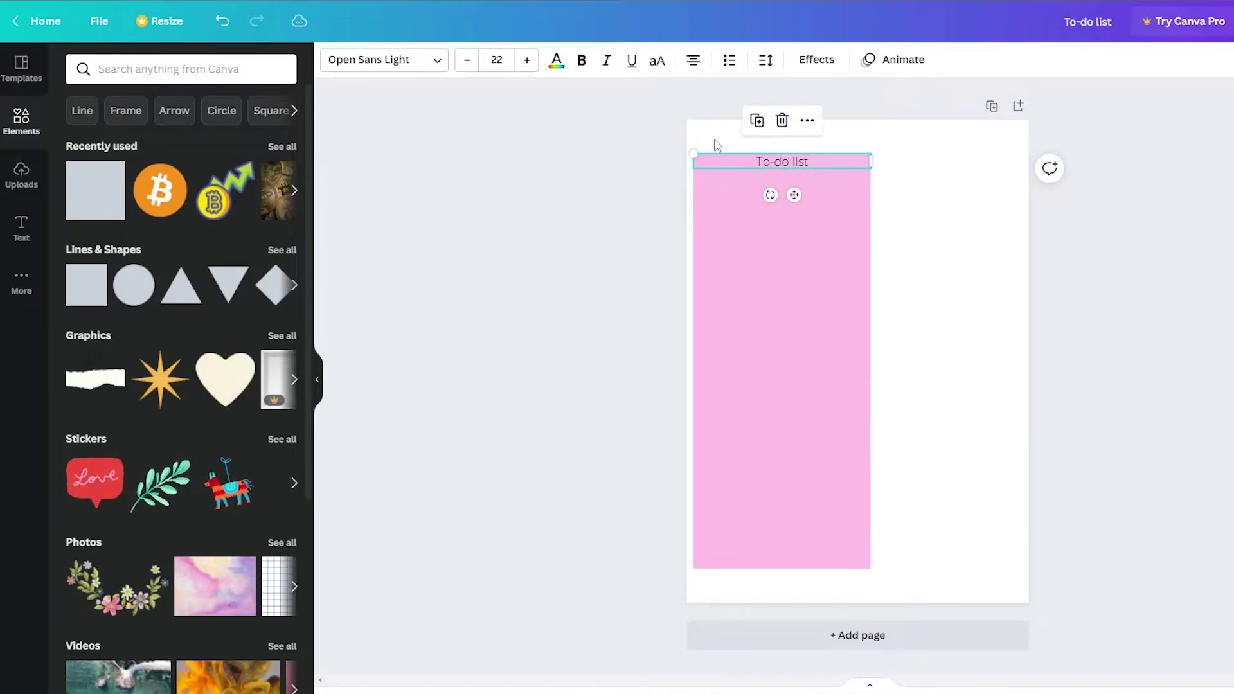
click(429, 59)
scroll(165, 373, down, 7)
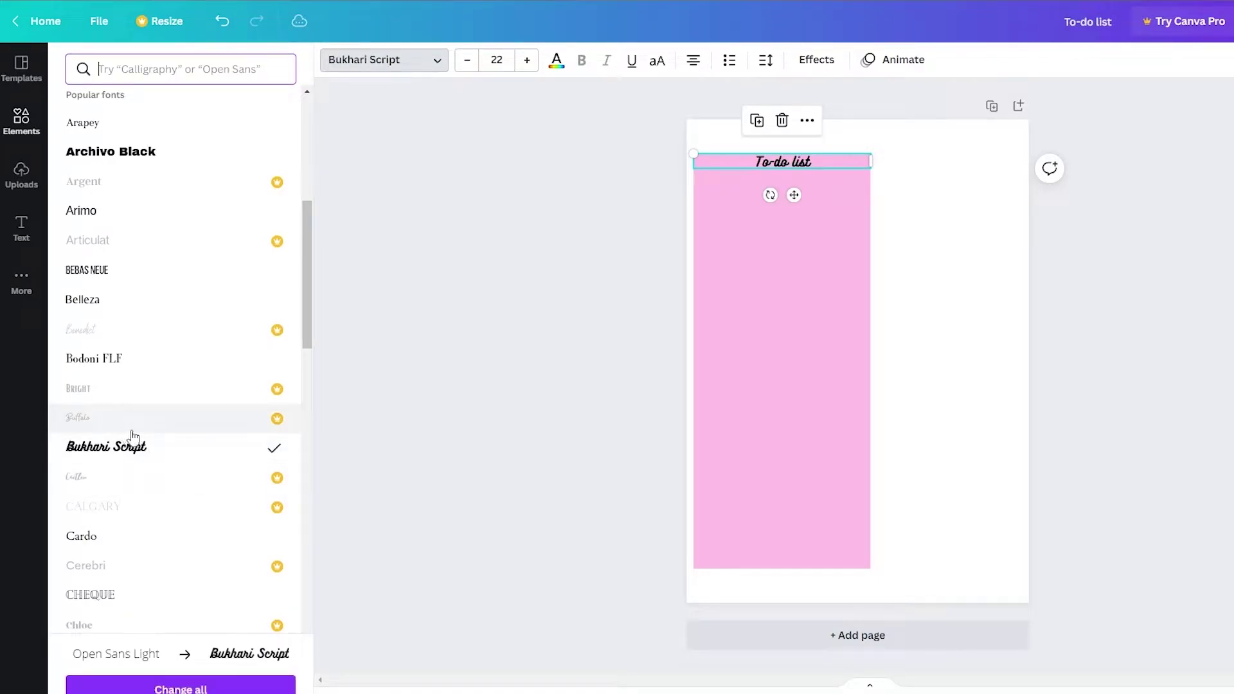
click(418, 561)
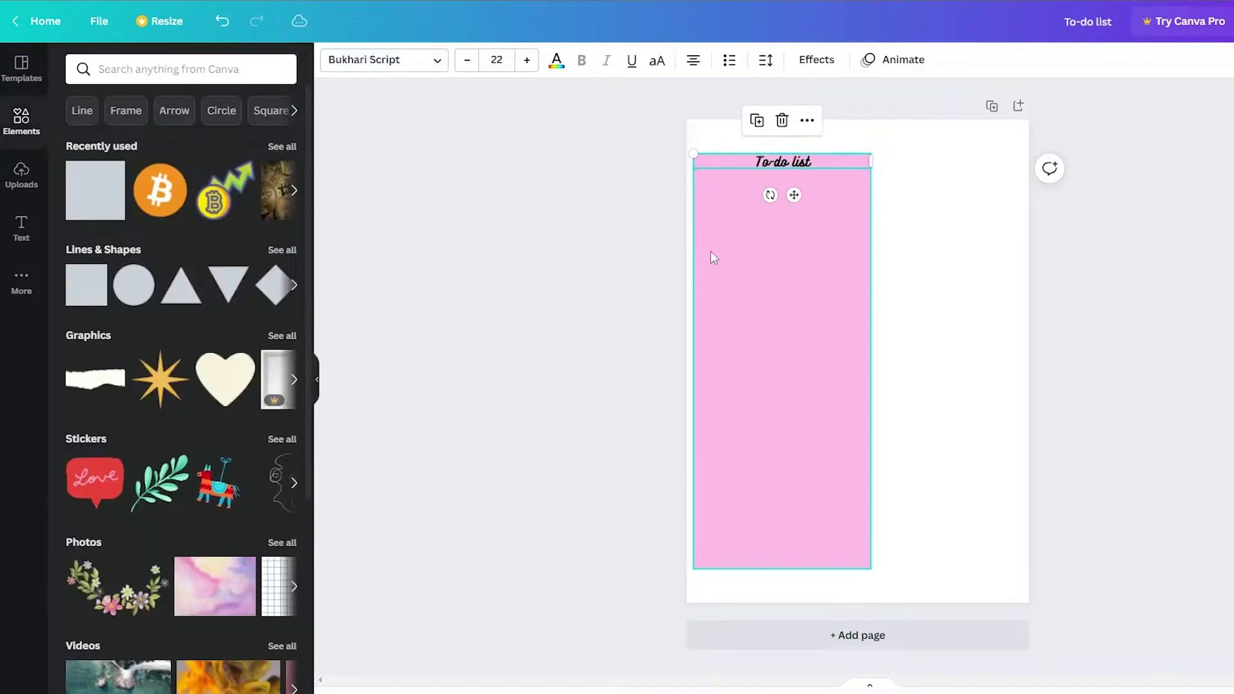
Step: Add a plain solid line from the full Lines & Shapes collection to the page
click(714, 258)
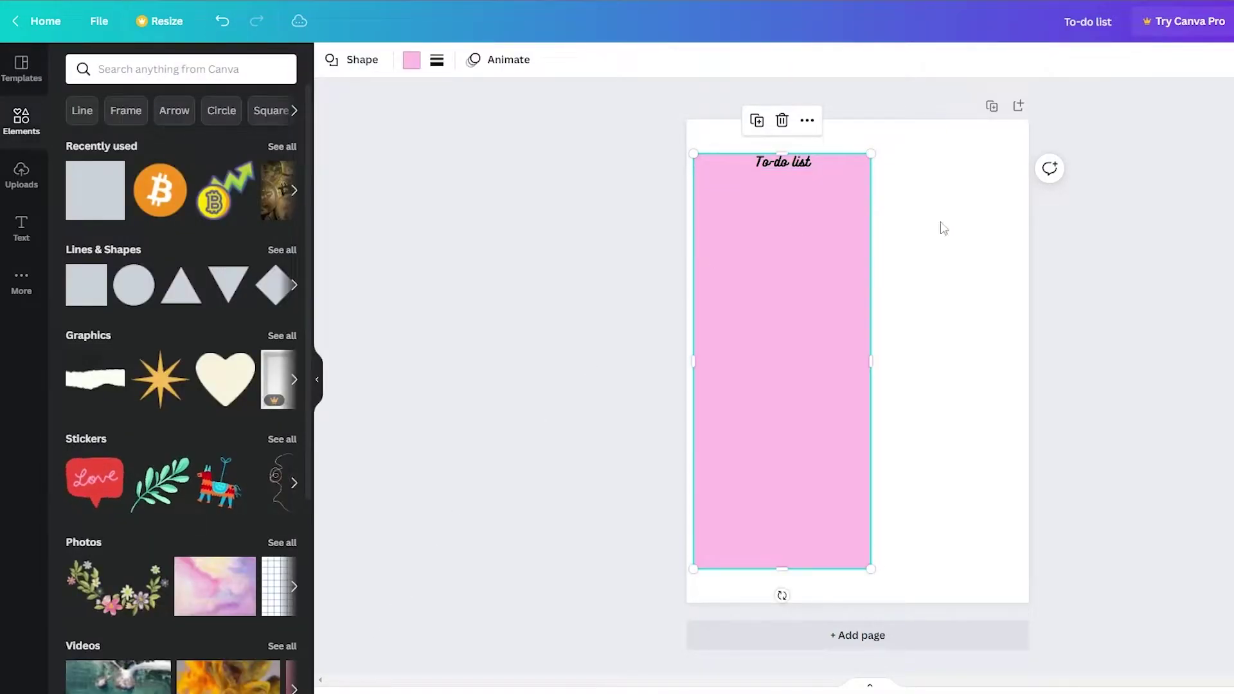
click(280, 250)
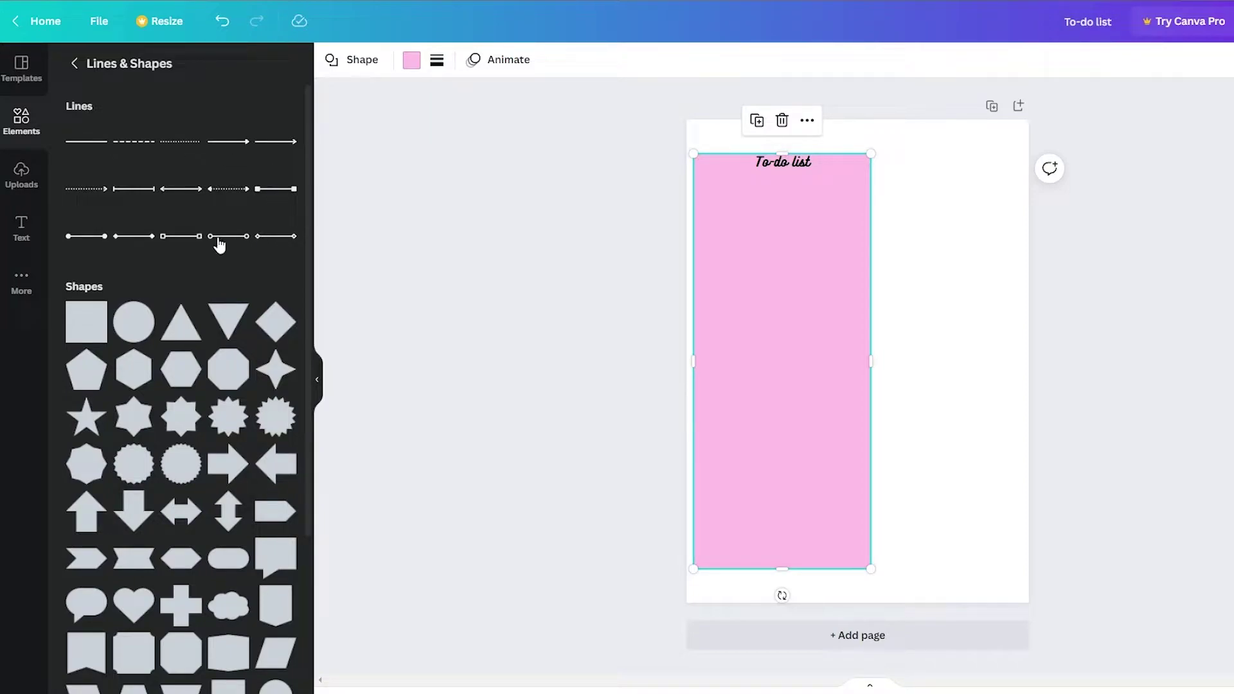
click(99, 148)
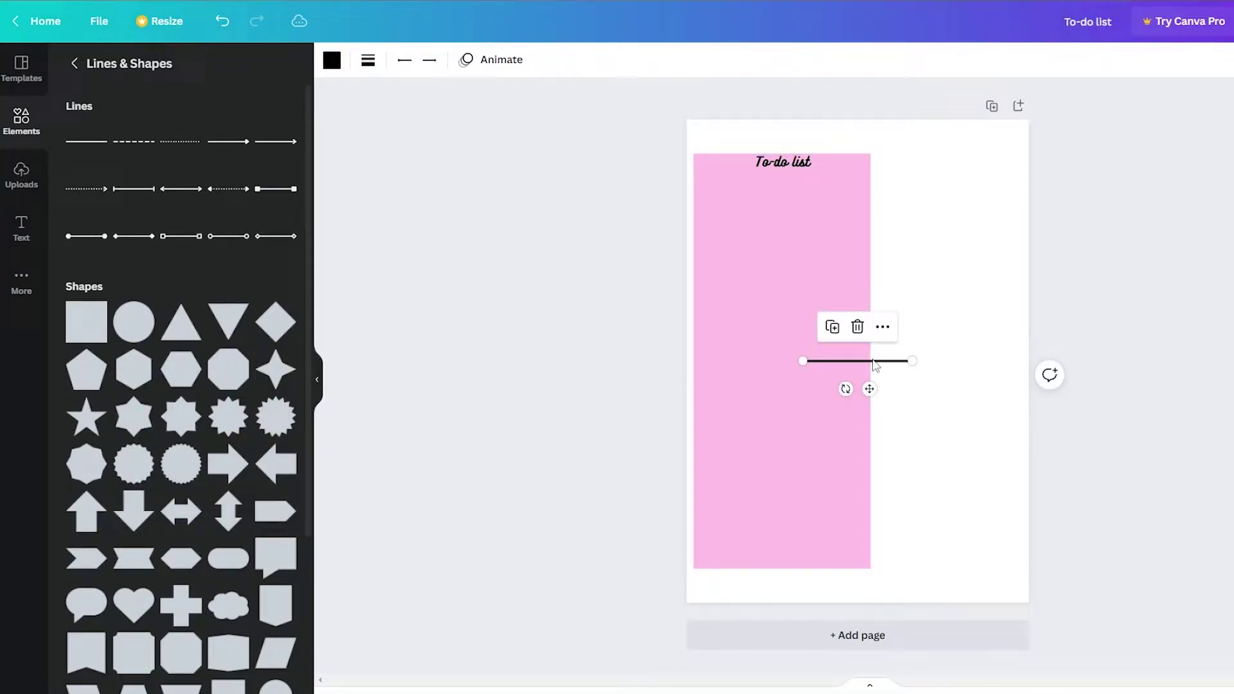
Step: Stretch the line across the pink rectangle's full width just below the heading and duplicate it nine times
drag(863, 348, 787, 265)
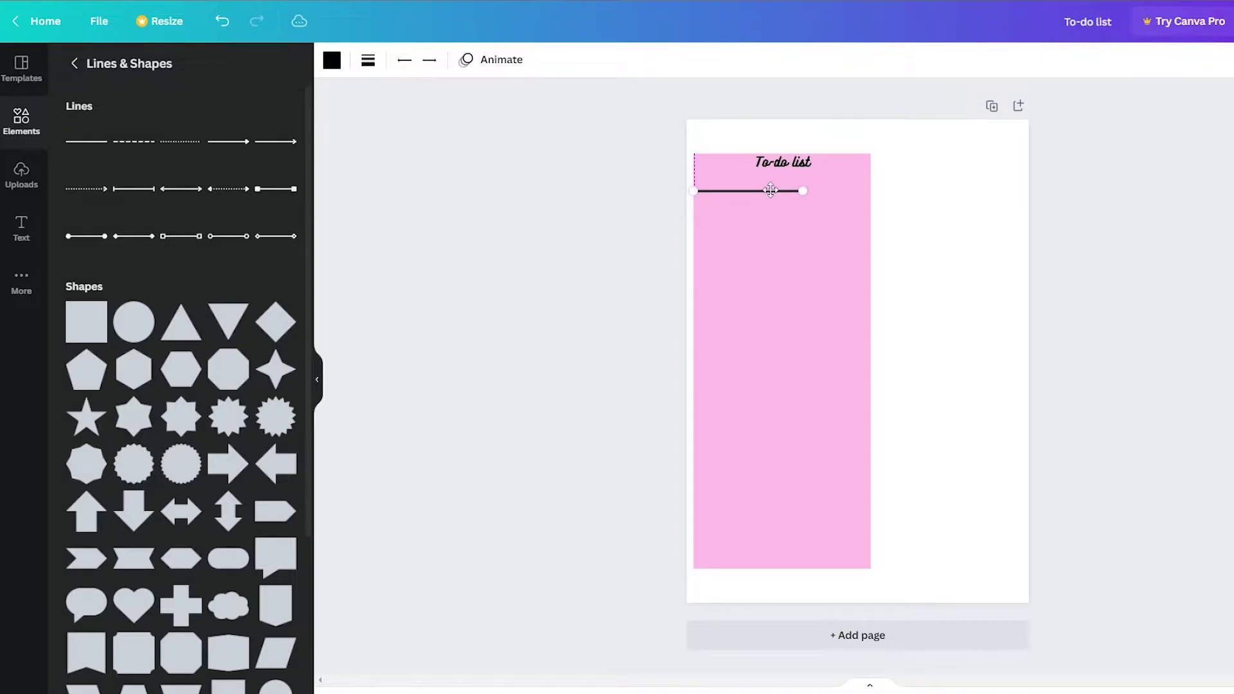
drag(803, 210, 873, 211)
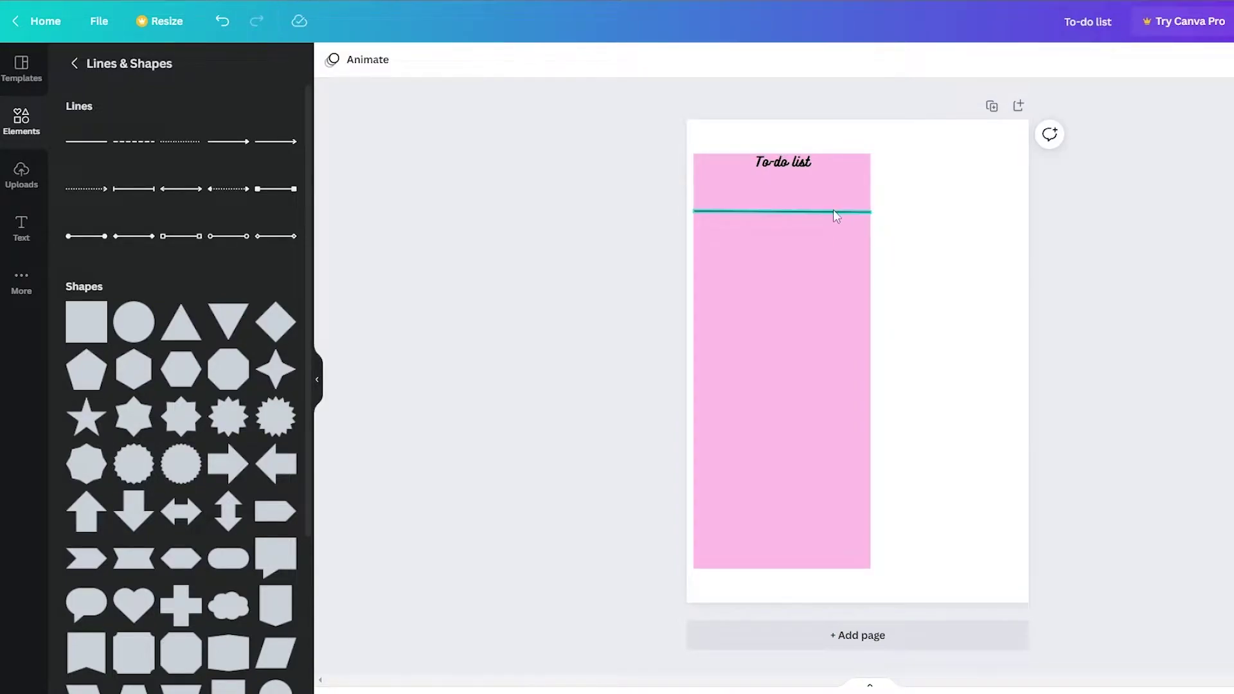
key(ctrl+d)
key(ctrl+d)
key(ctrl+d)
key(ctrl+d)
key(ctrl+d)
key(ctrl+d)
key(ctrl+d)
key(ctrl+d)
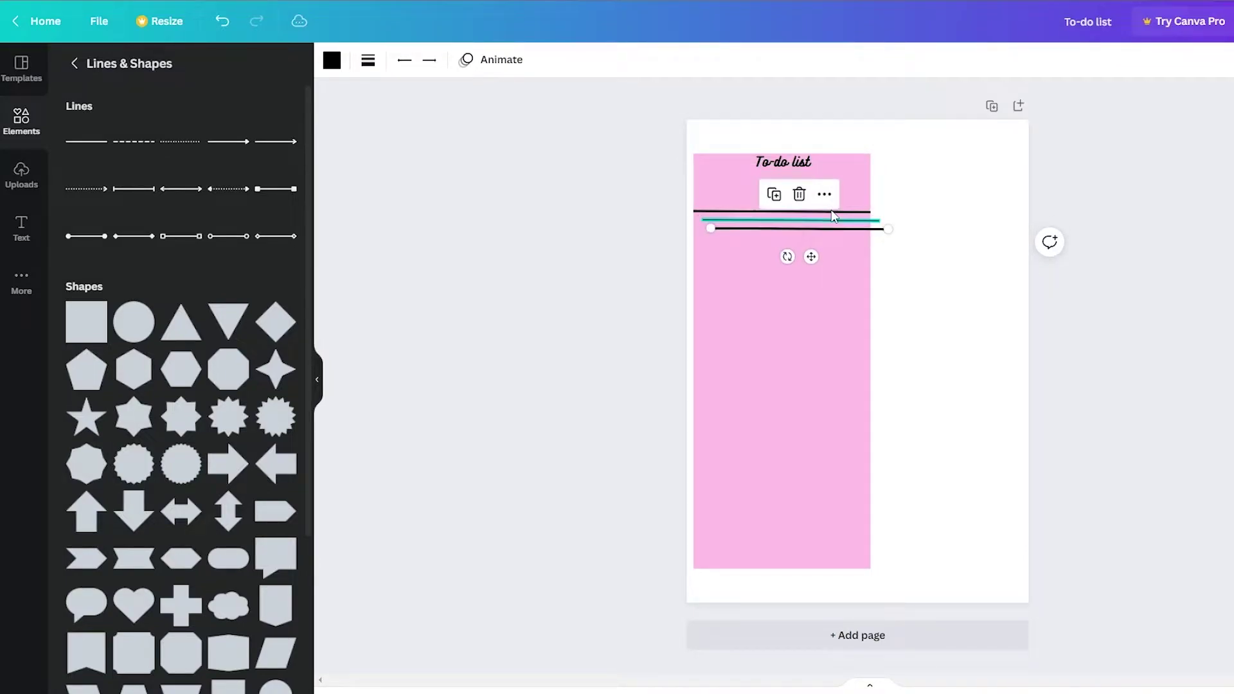
key(ctrl+d)
key(Escape)
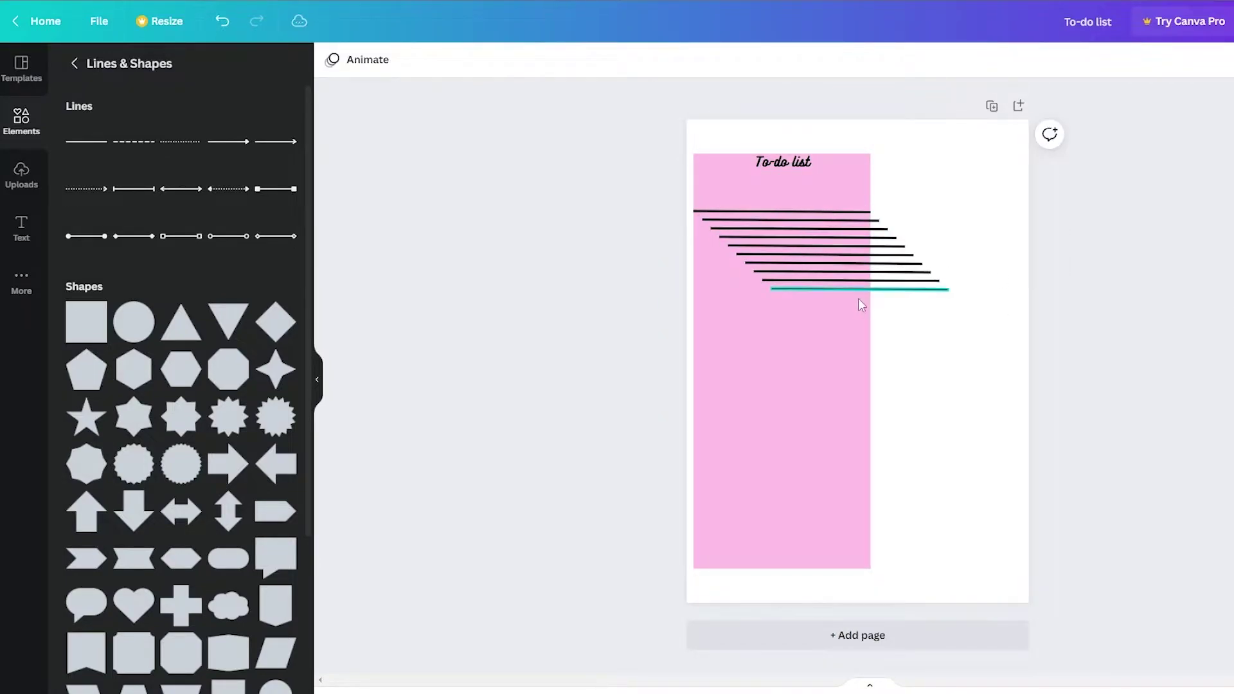
Step: Spread the duplicated lines down the pink rectangle, aligning four to its width near the base and moving the remaining copies to mid-height
drag(846, 290, 787, 300)
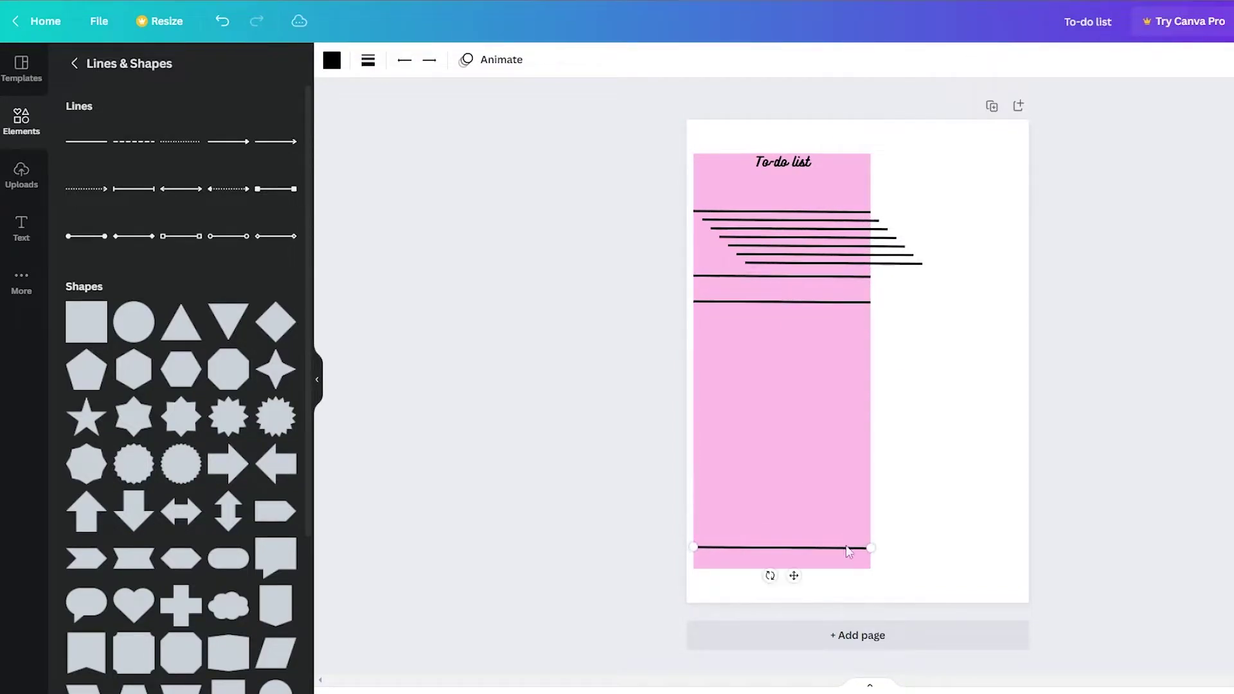
drag(797, 302, 797, 522)
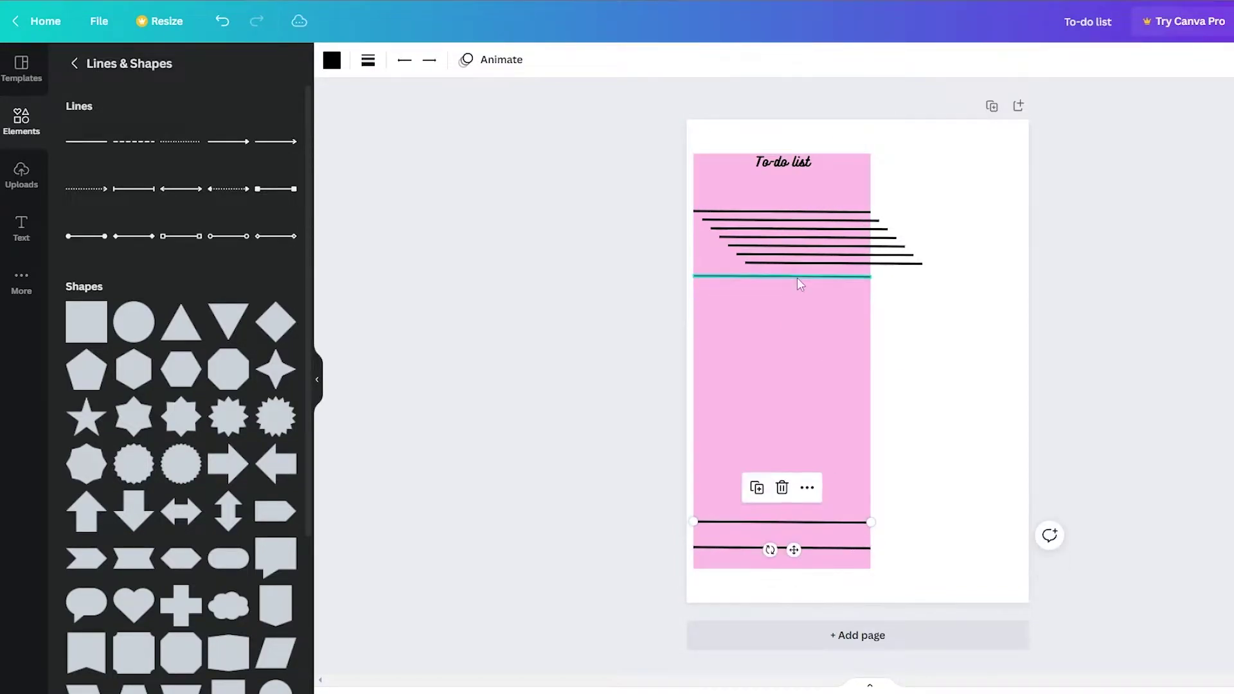
drag(797, 278, 811, 432)
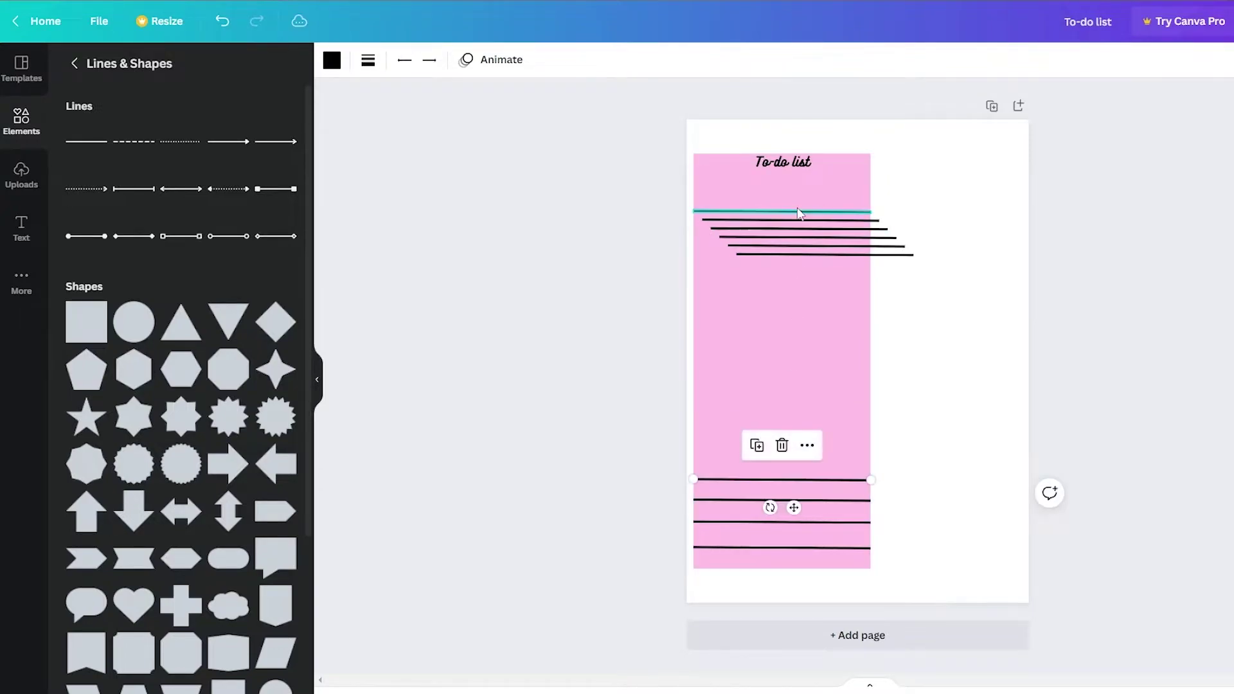
drag(961, 300, 881, 226)
drag(882, 243, 866, 406)
Step: Align the pink rectangle and its duplicated lines to a common horizontal center and space them evenly vertically
drag(937, 559, 754, 392)
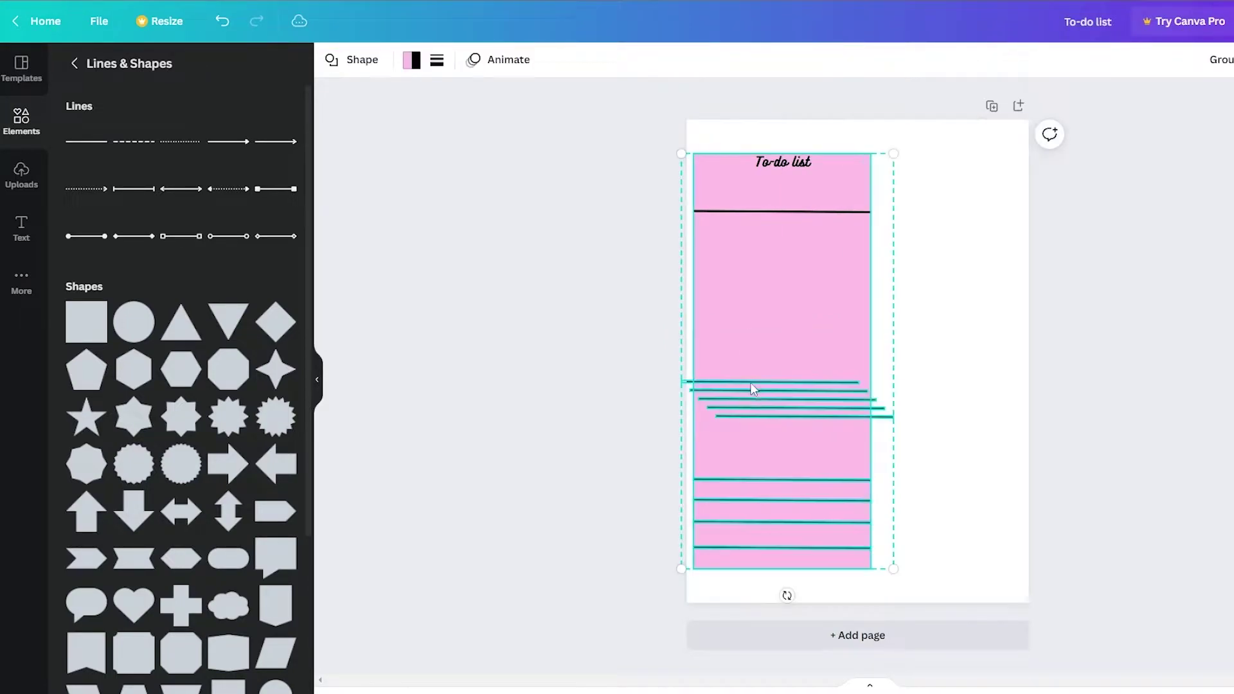
right_click(754, 391)
click(811, 646)
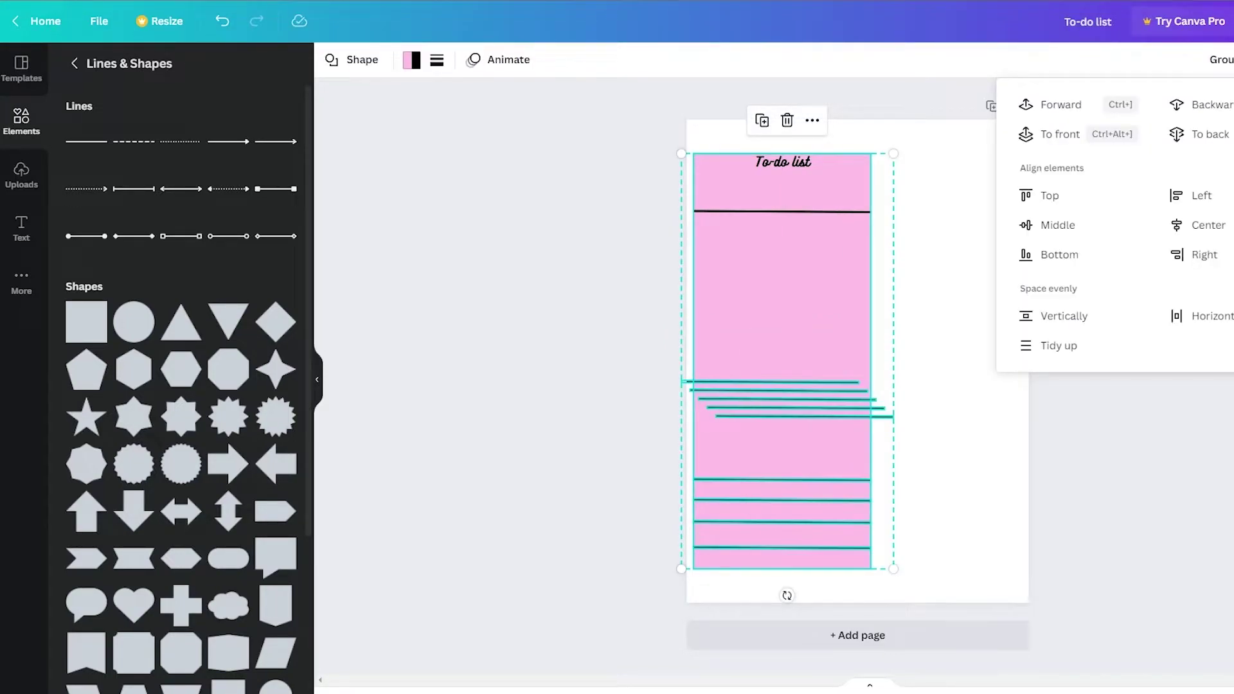
click(1209, 226)
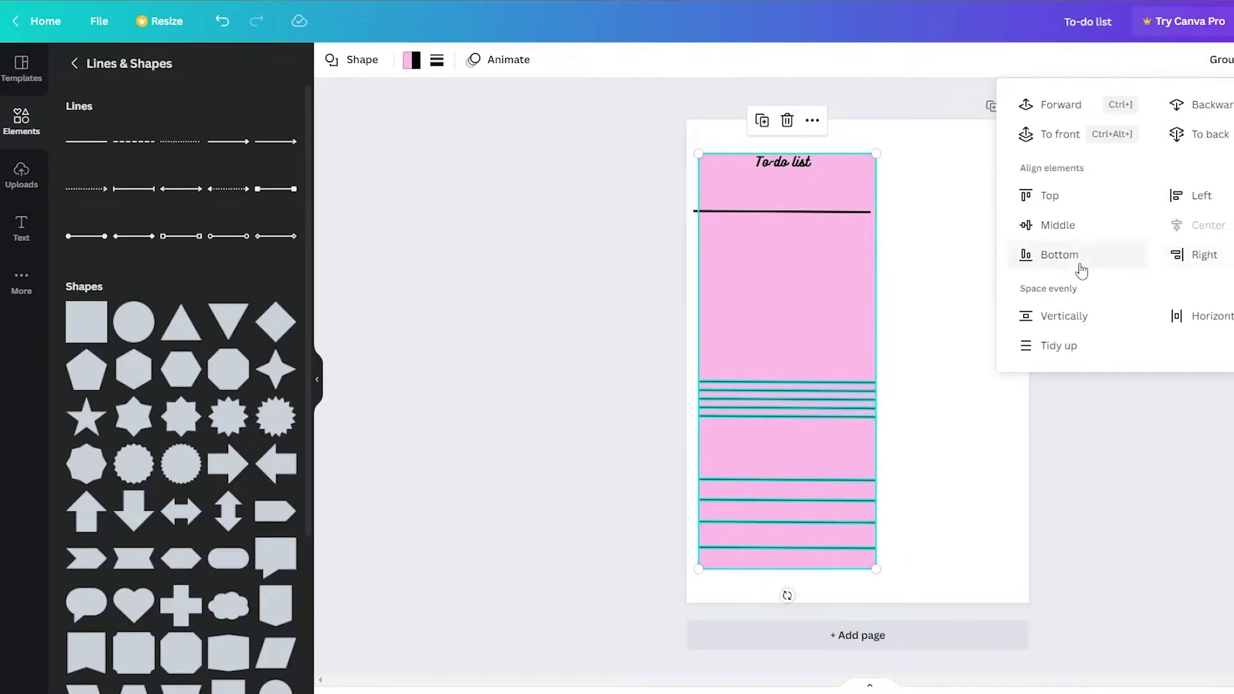
click(1080, 321)
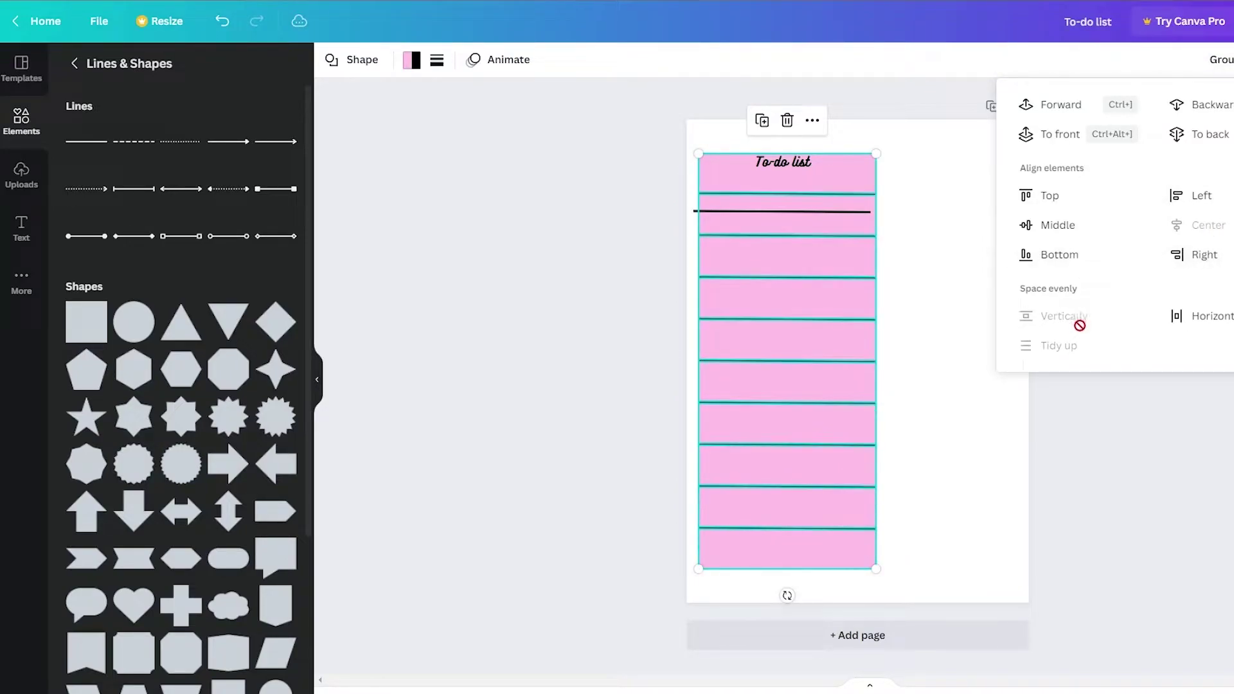
Step: Delete the leftover line below the heading that was not included in the even spacing
click(808, 216)
key(Delete)
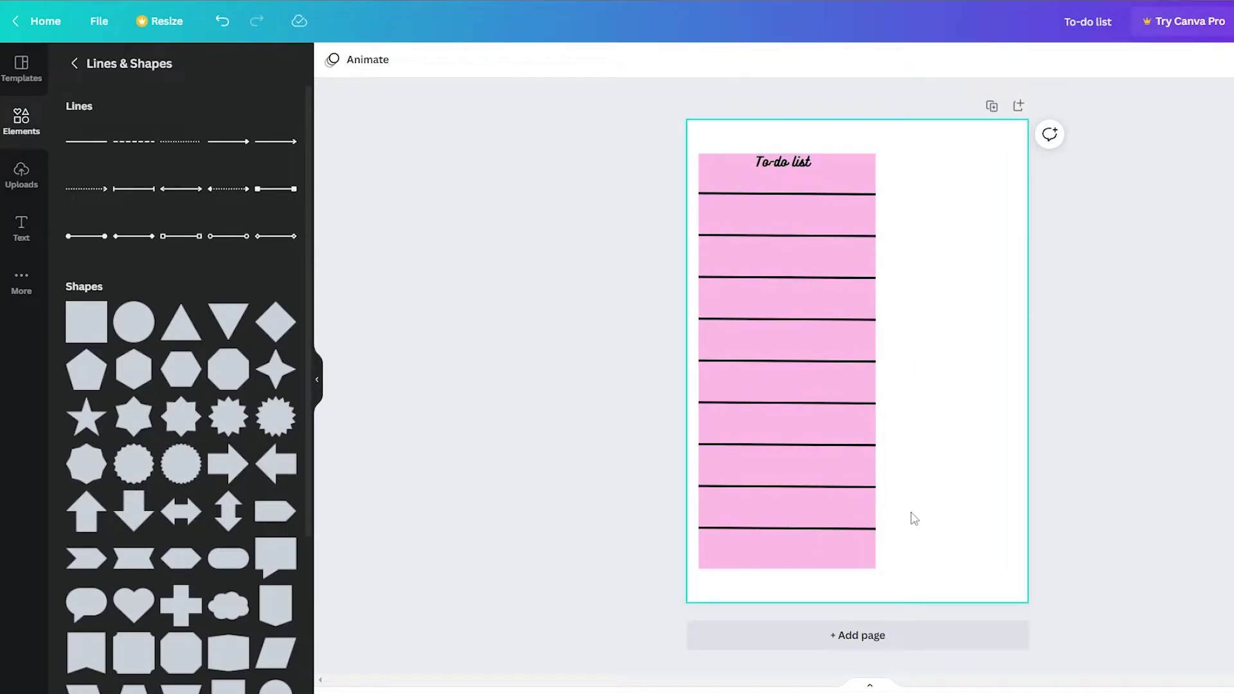
drag(795, 368, 747, 193)
click(1229, 61)
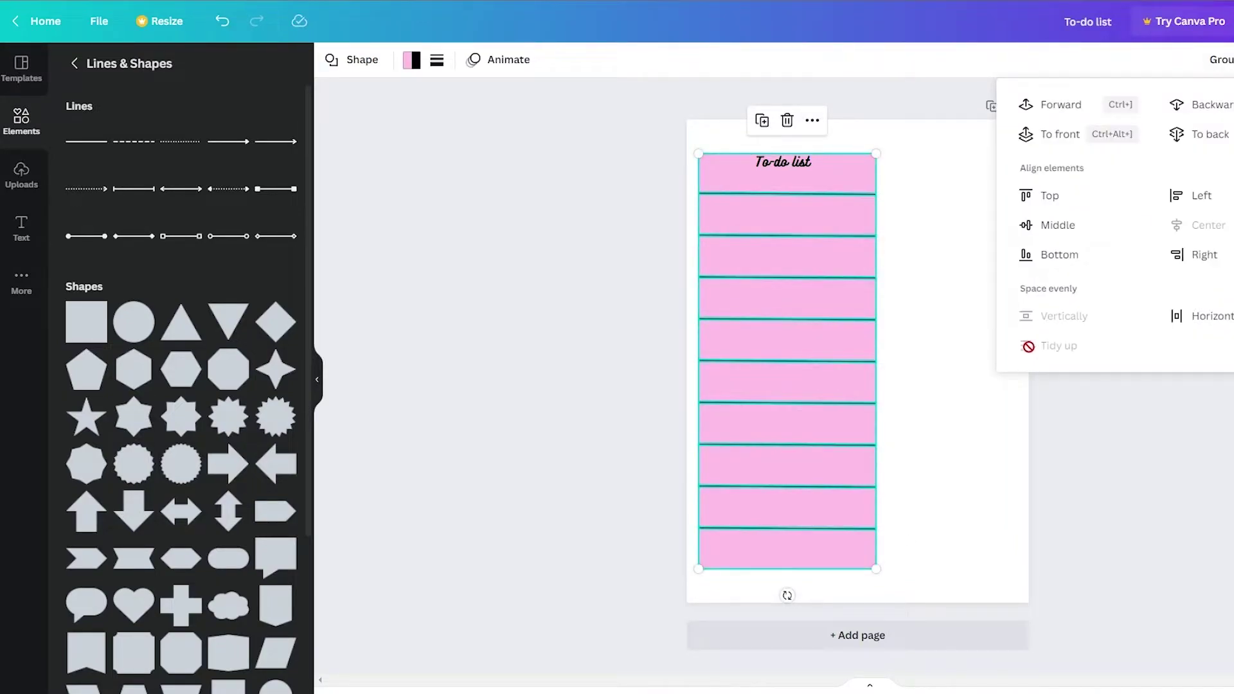
click(1103, 470)
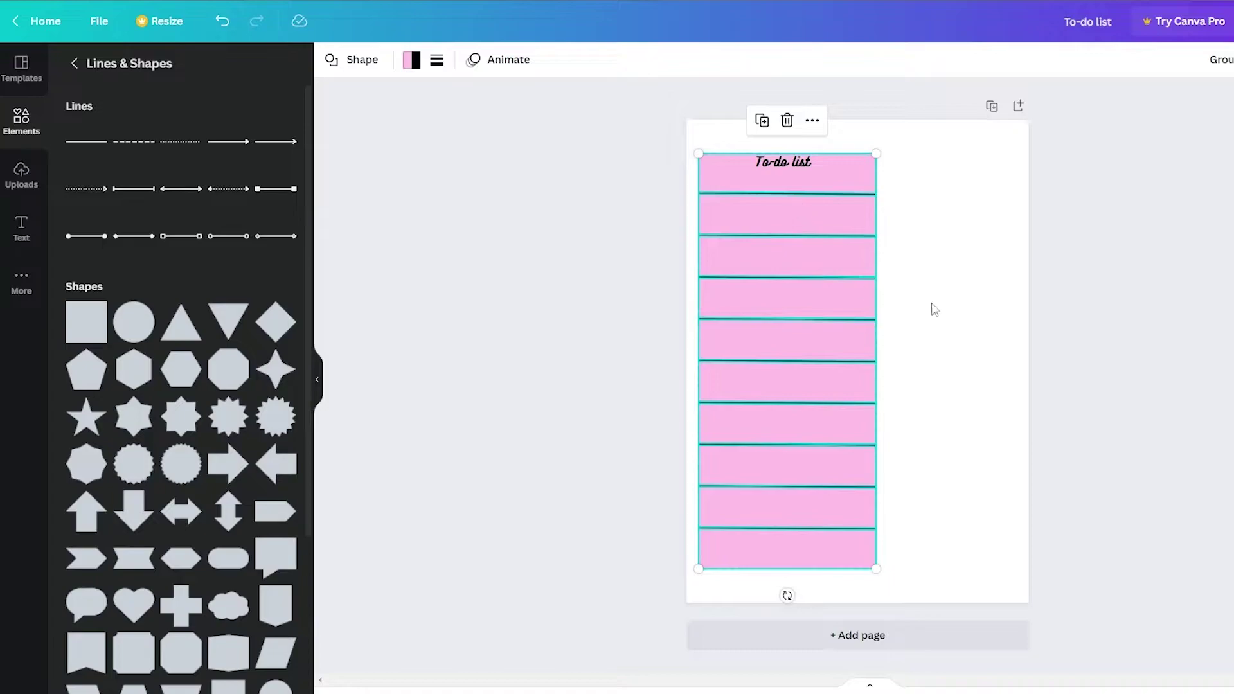
Step: Duplicate the topmost line three times and tidy up all lines with the pink rectangle into even, aligned rows
click(778, 195)
key(ctrl+d)
key(ctrl+d)
key(ctrl+d)
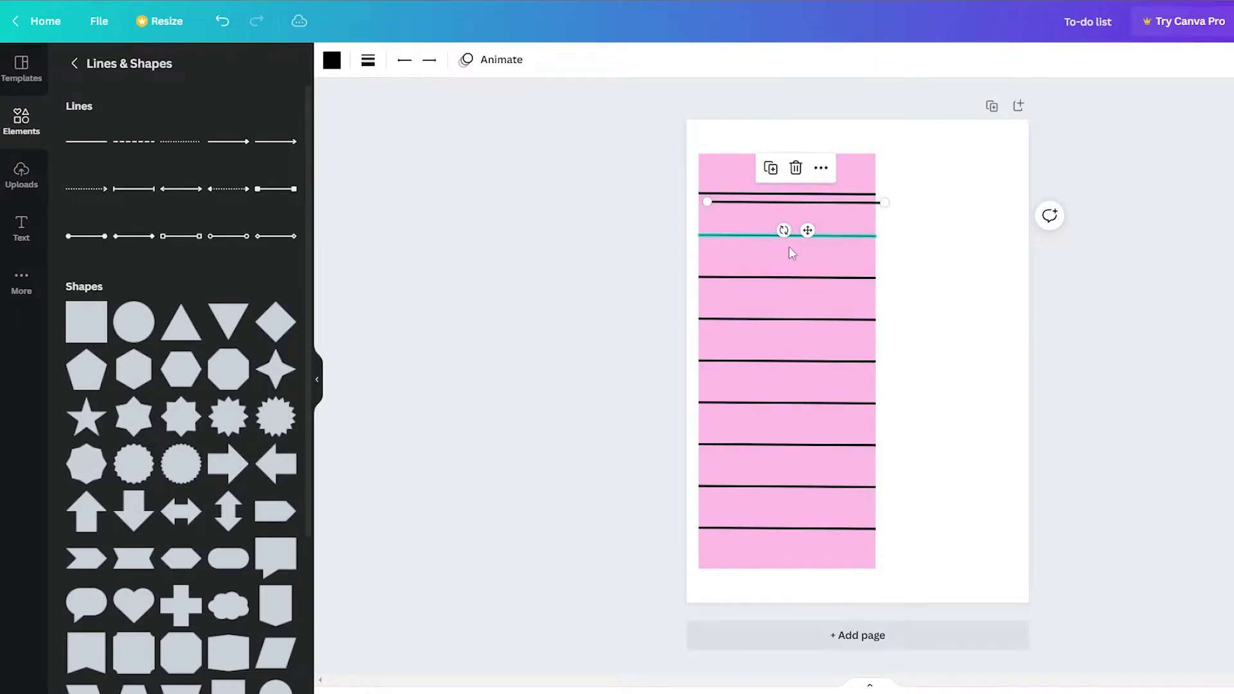
drag(924, 555, 744, 192)
right_click(743, 203)
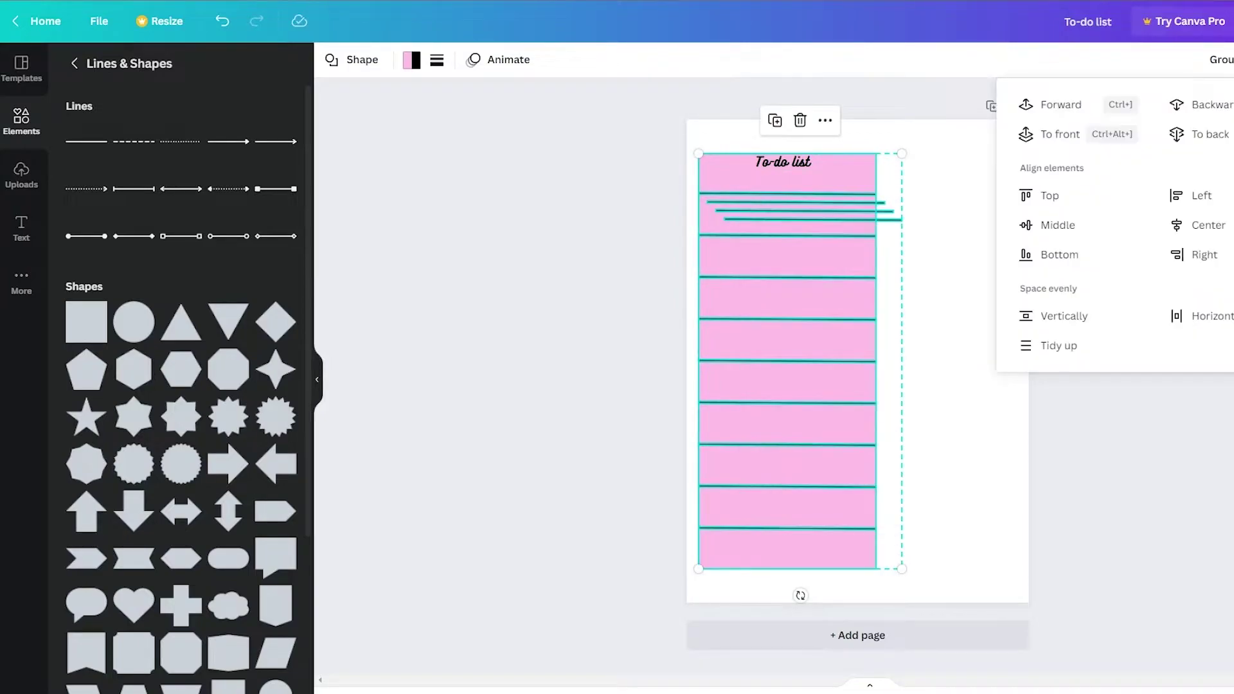
click(1025, 348)
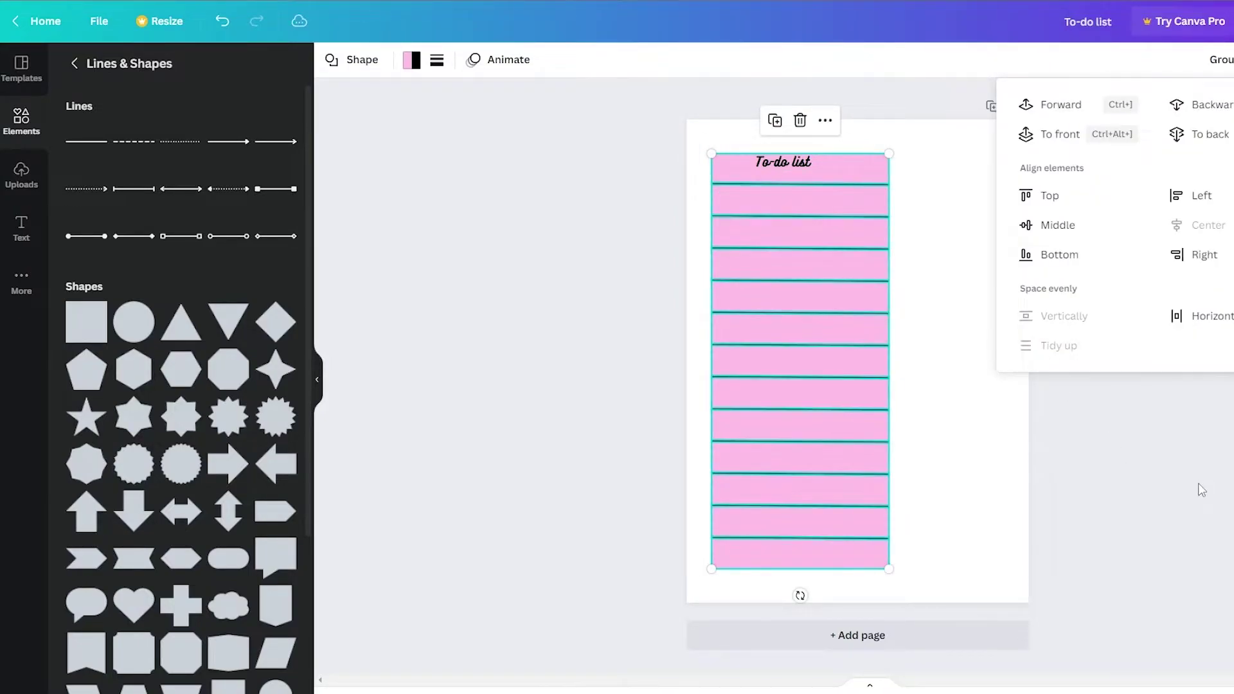
Step: Shift the "To-do list" heading sideways so it is centered over the pink rectangle
click(849, 173)
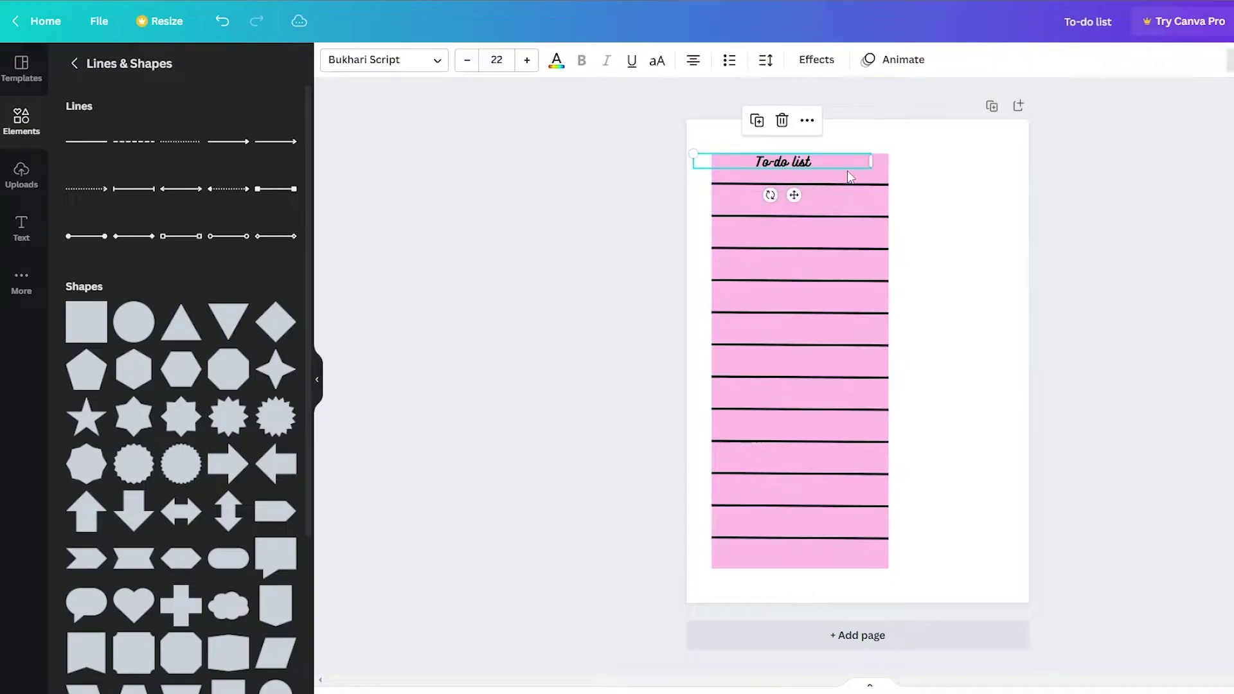
drag(850, 162, 868, 165)
click(1048, 169)
Step: Nudge the pink rectangle, its lines and the heading together on the page and group them into one block
drag(951, 568, 704, 148)
mouse_move(831, 177)
mouse_down()
mouse_move(826, 156)
mouse_move(826, 169)
mouse_up()
right_click(829, 192)
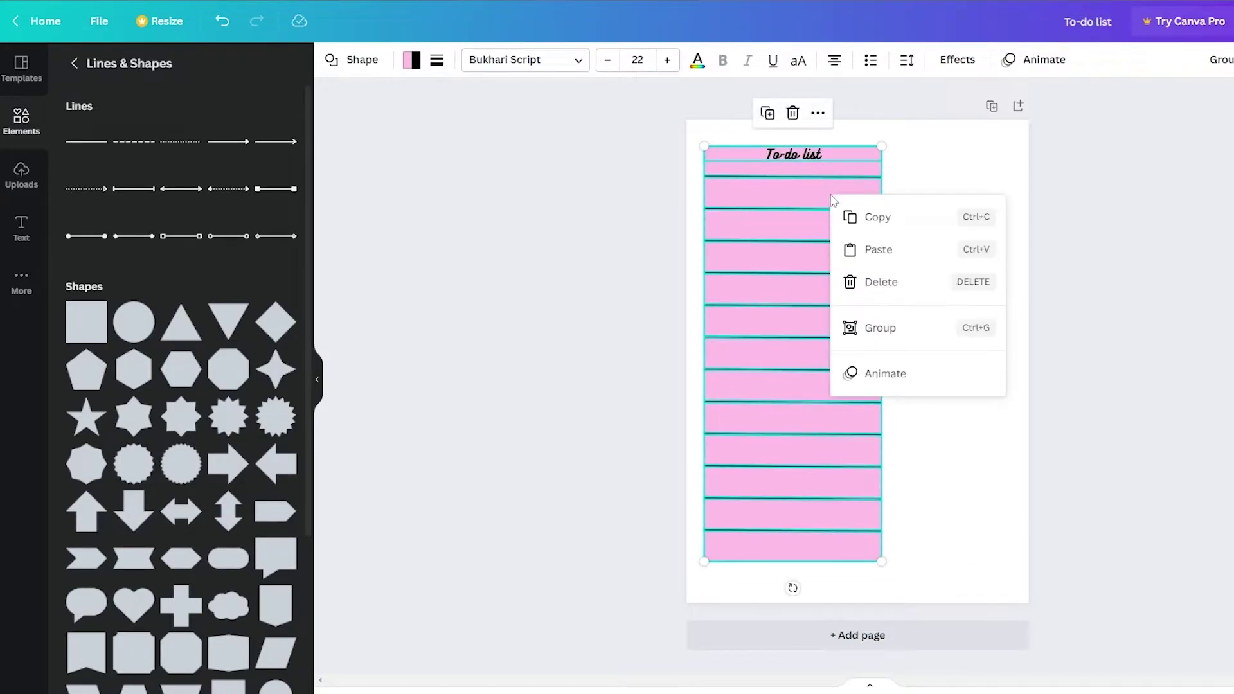
click(887, 325)
click(1172, 408)
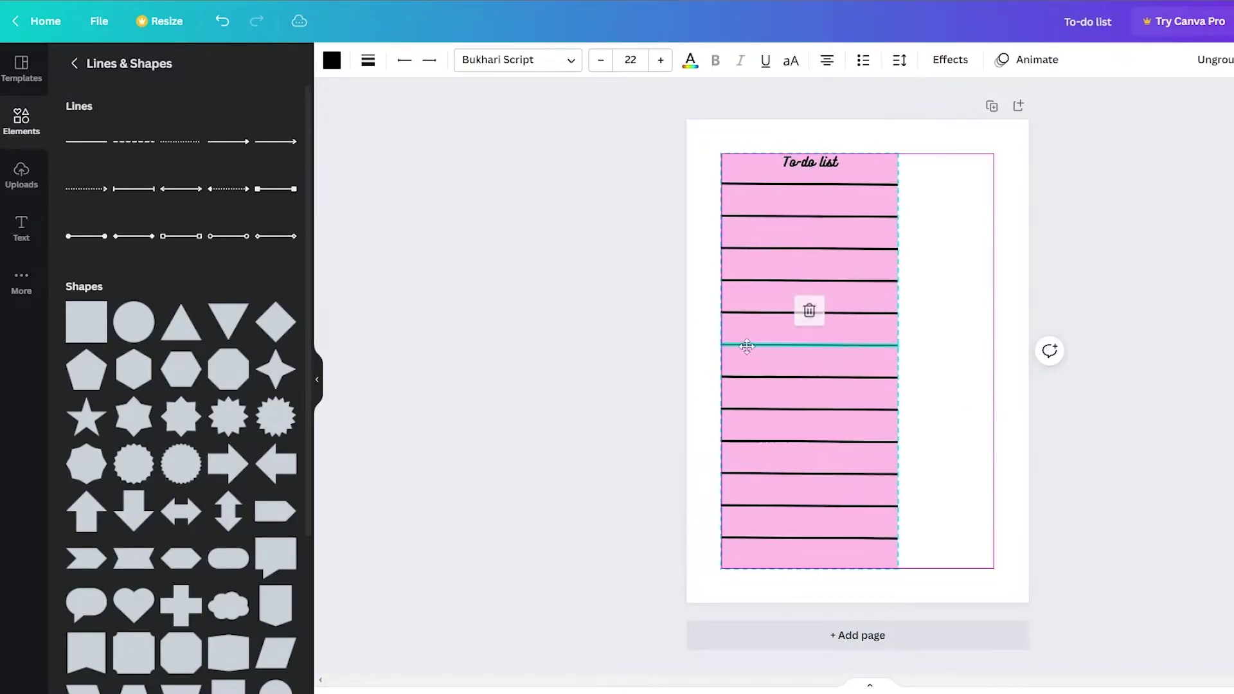
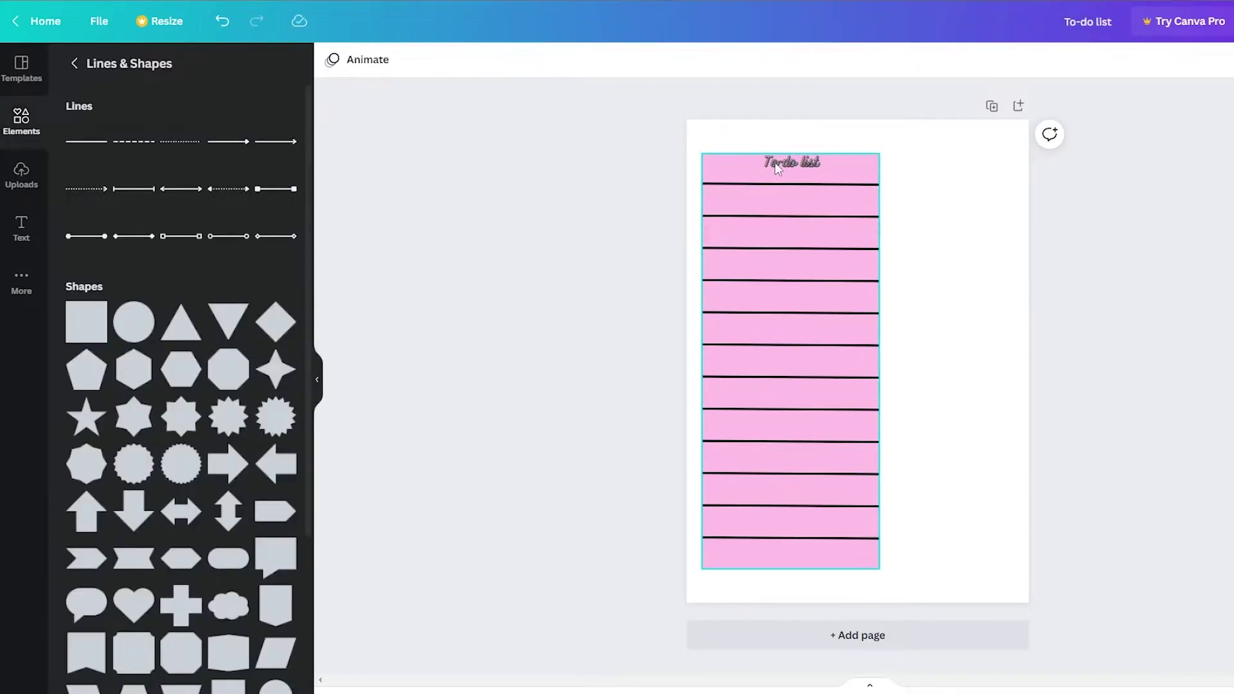
click(774, 162)
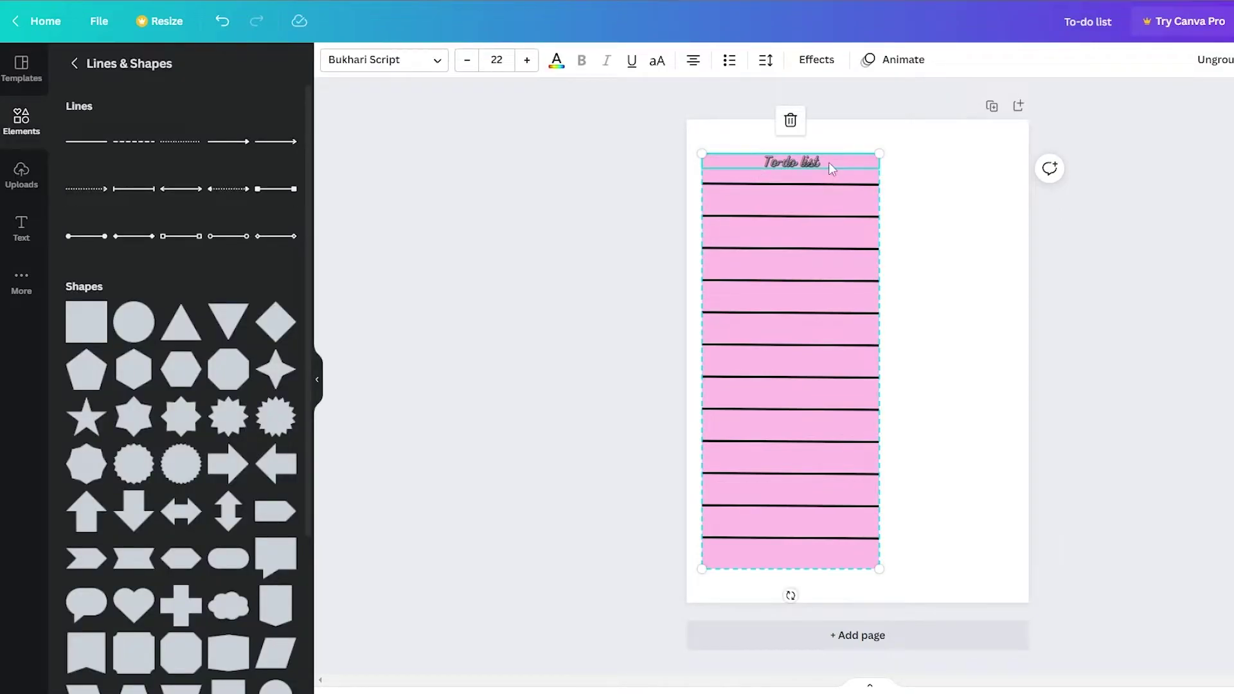
key(Delete)
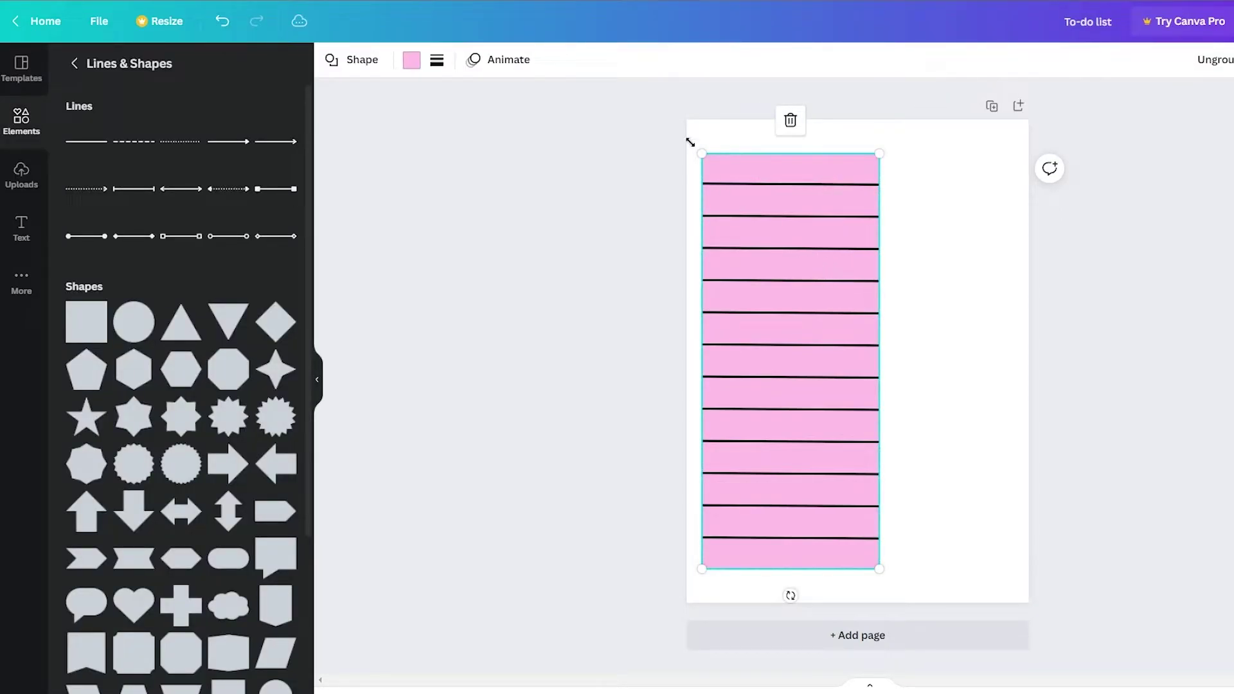
key(ctrl+z)
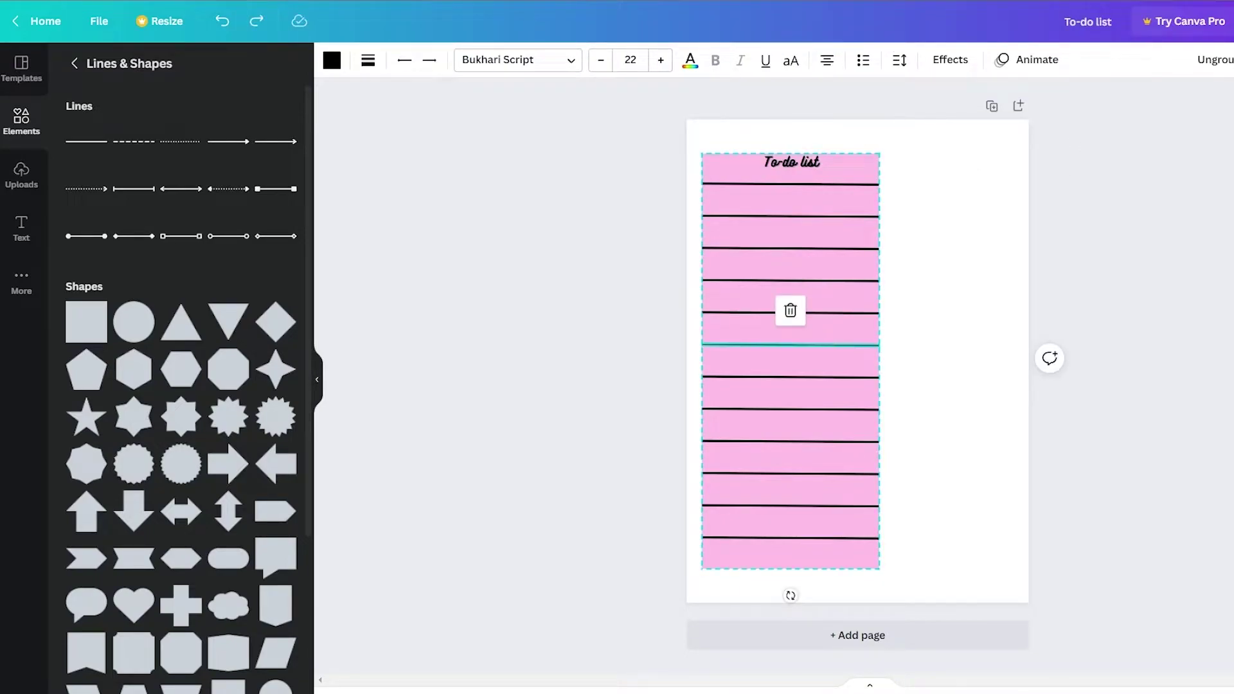
click(540, 270)
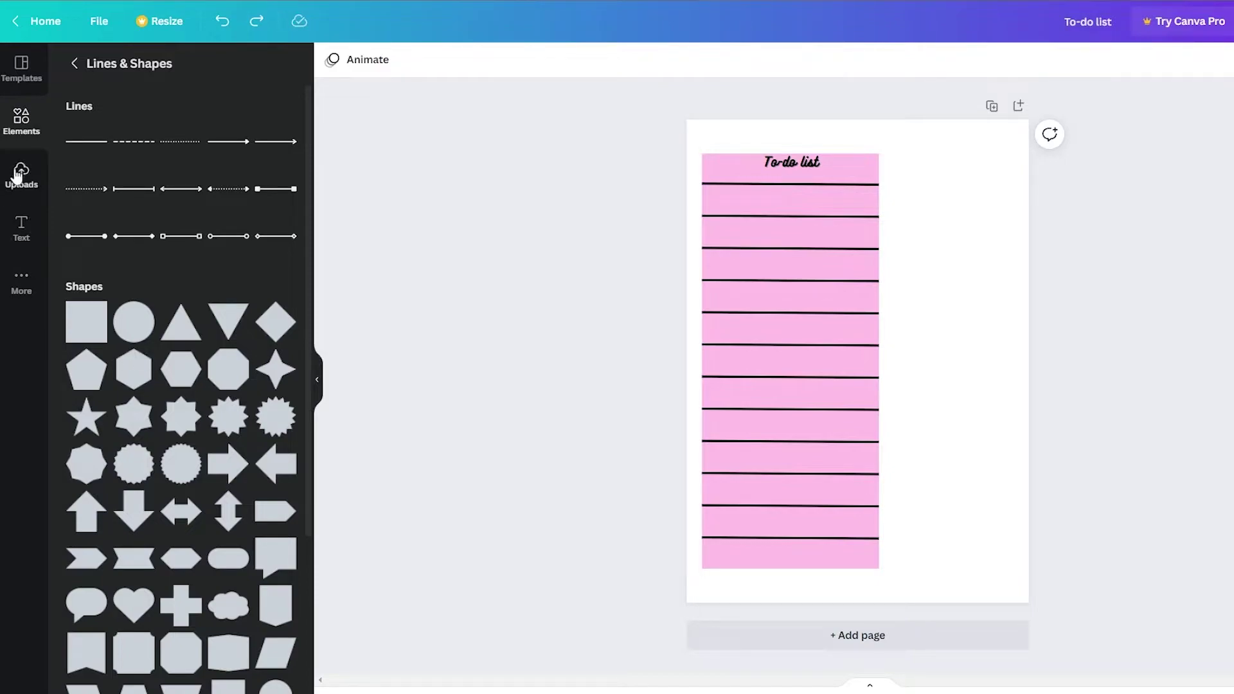
Step: Add a second pink rectangle beside the to-do block, level with its top edge in the blank part of the page
click(93, 339)
drag(871, 360, 1020, 202)
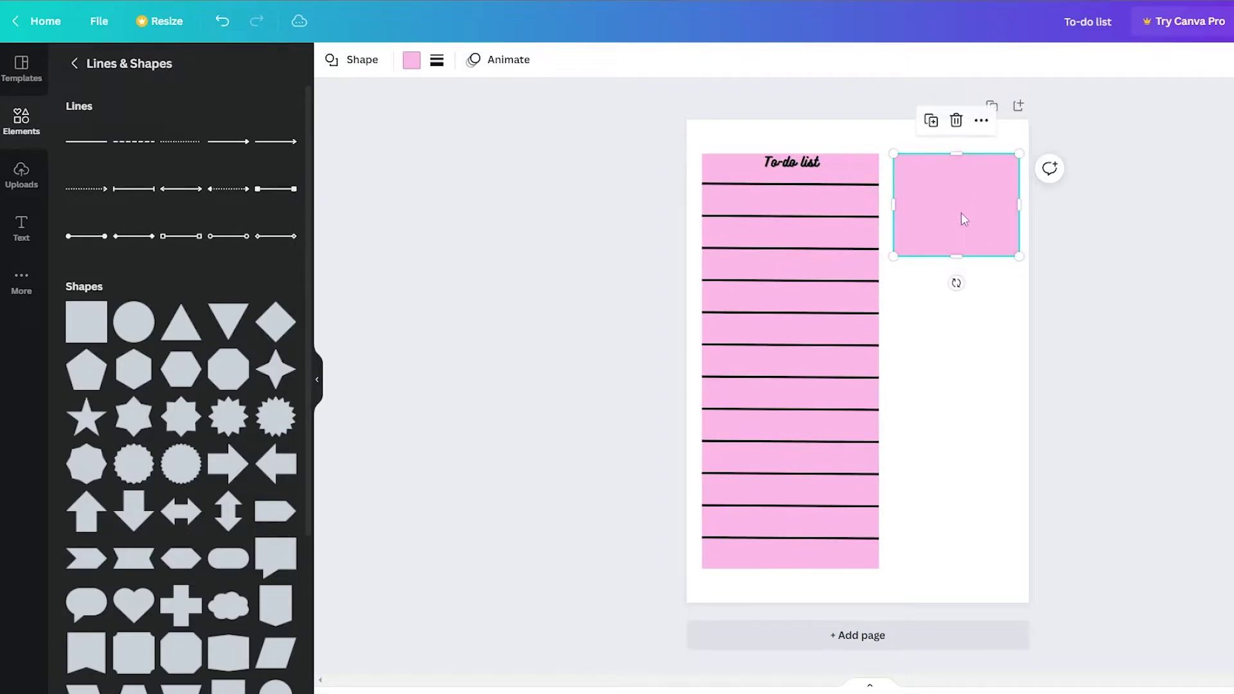
click(407, 168)
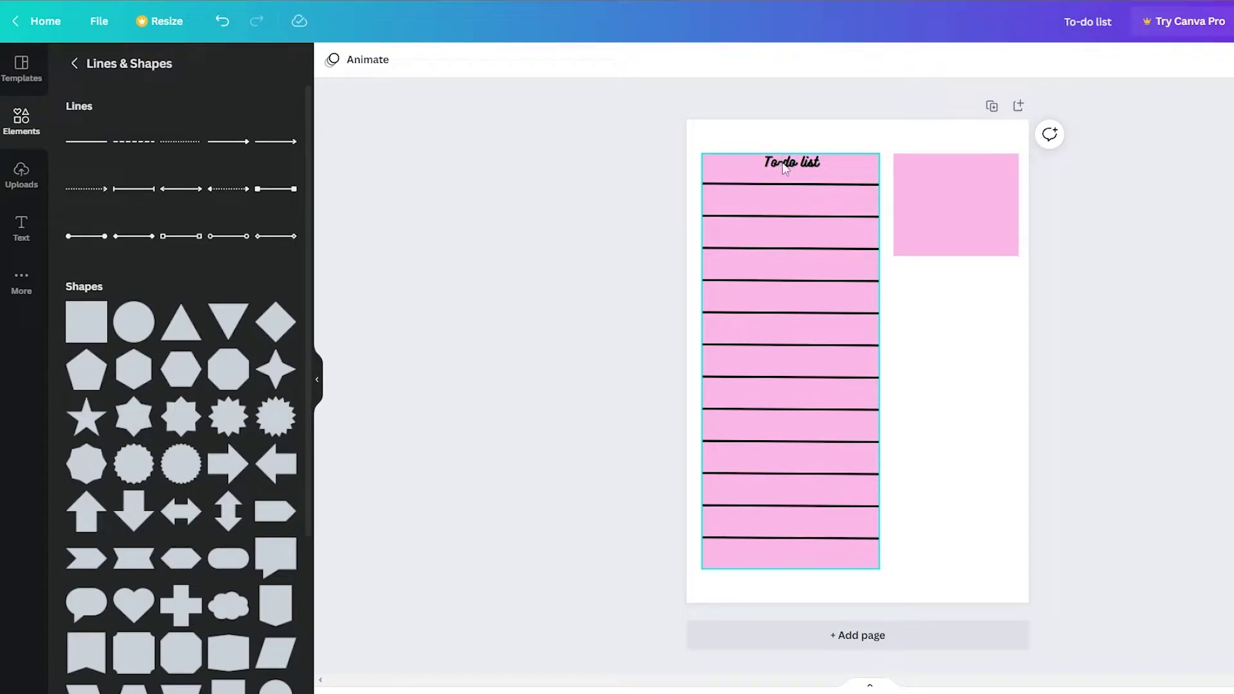
Step: Add a text box reading "Goals for today" centered along the inside top edge of the second pink rectangle
key(t)
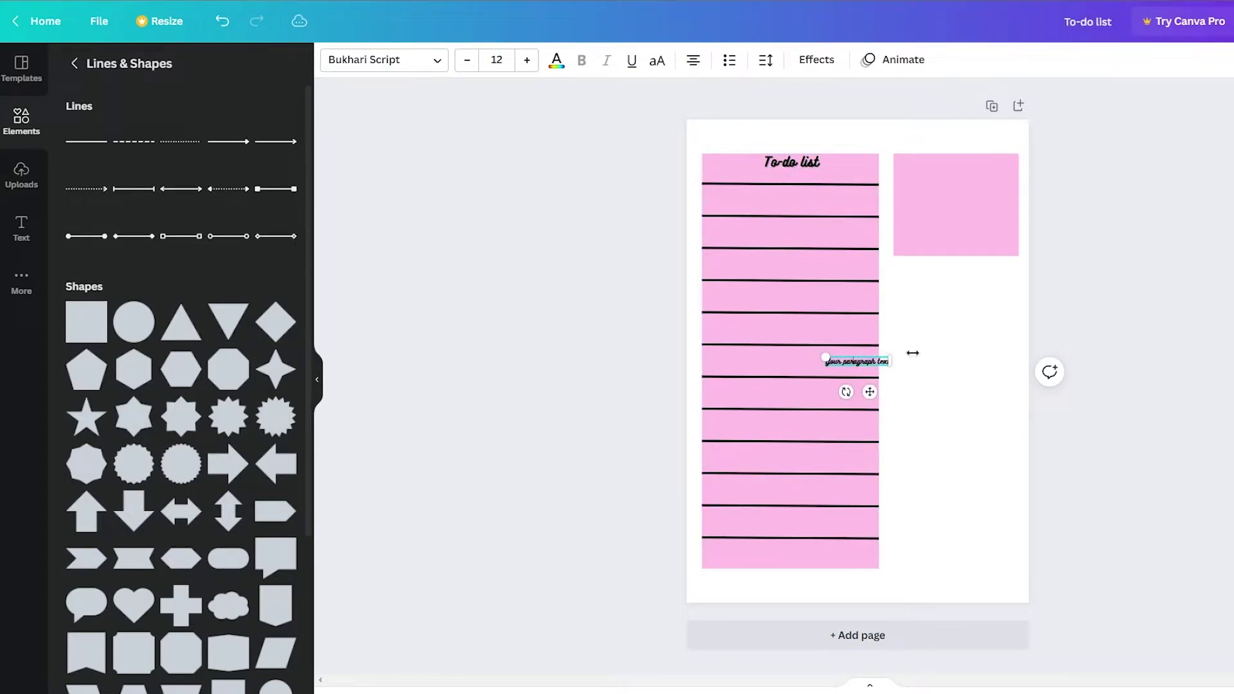
drag(871, 391, 967, 191)
click(967, 193)
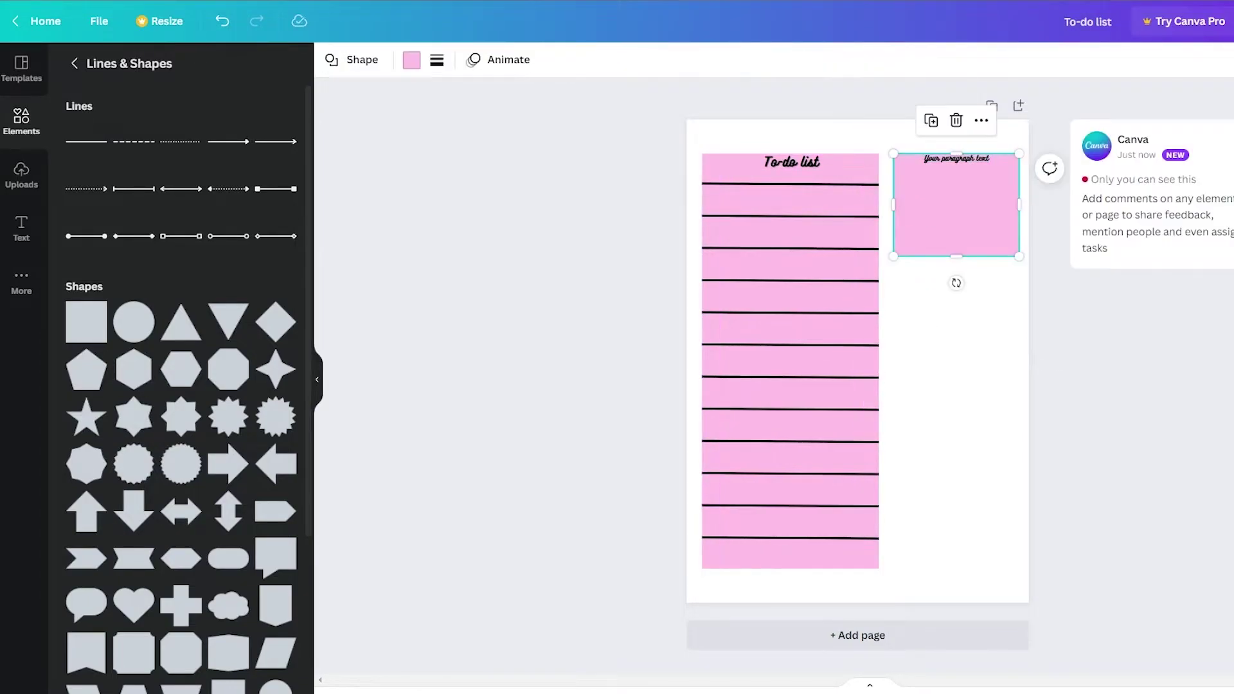
scroll(774, 380, up, 5)
scroll(774, 379, down, 3)
scroll(1026, 175, up, 2)
double_click(1027, 176)
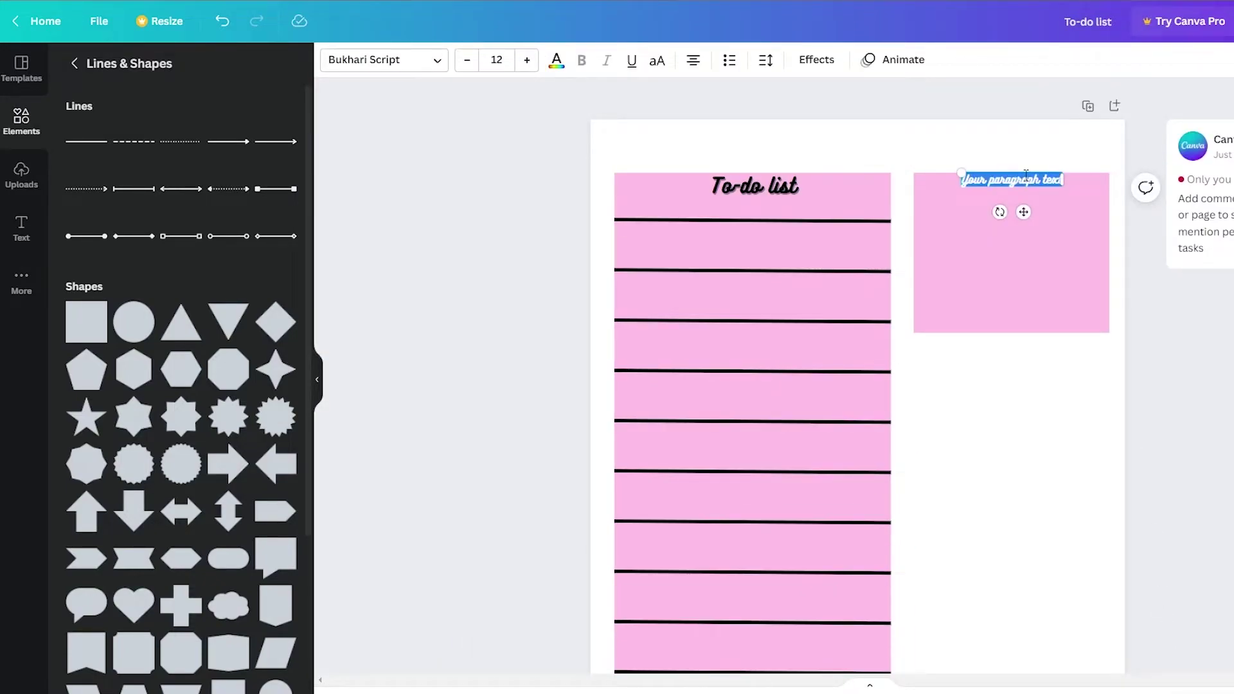
text(Goo)
text(als for today)
click(1122, 236)
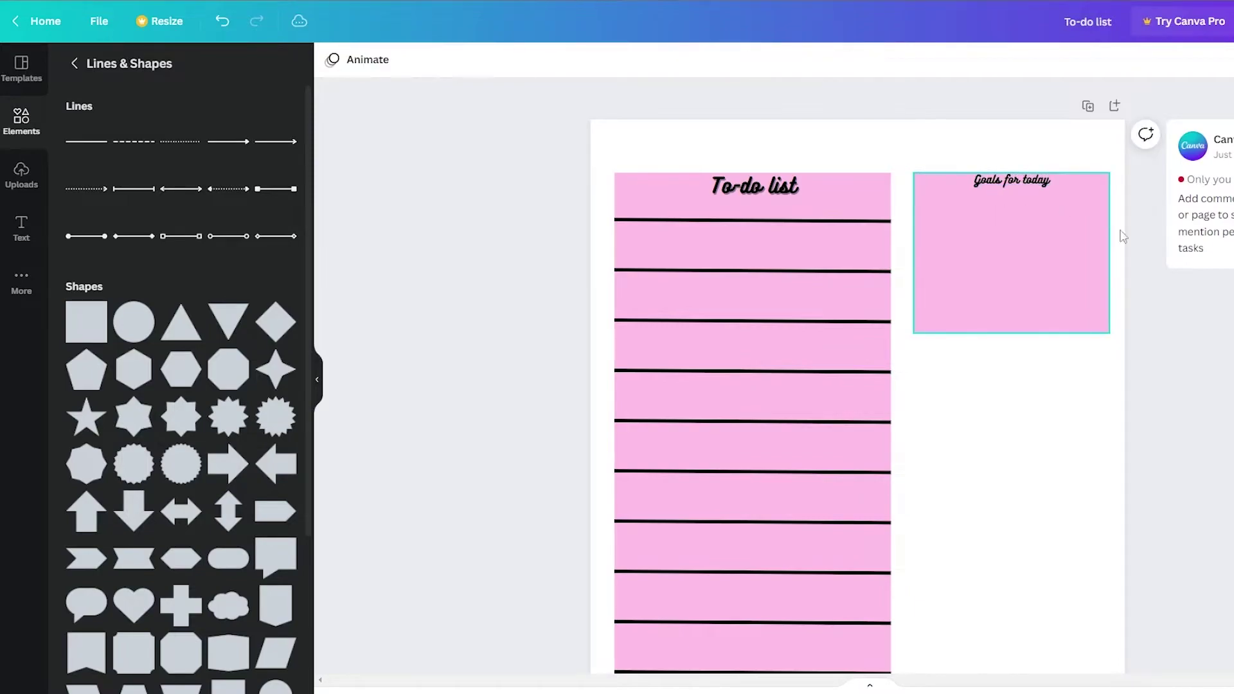
Step: Recolor the "Goals for today" rectangle to the custom light purple #F5D3FF
click(1007, 193)
click(1023, 252)
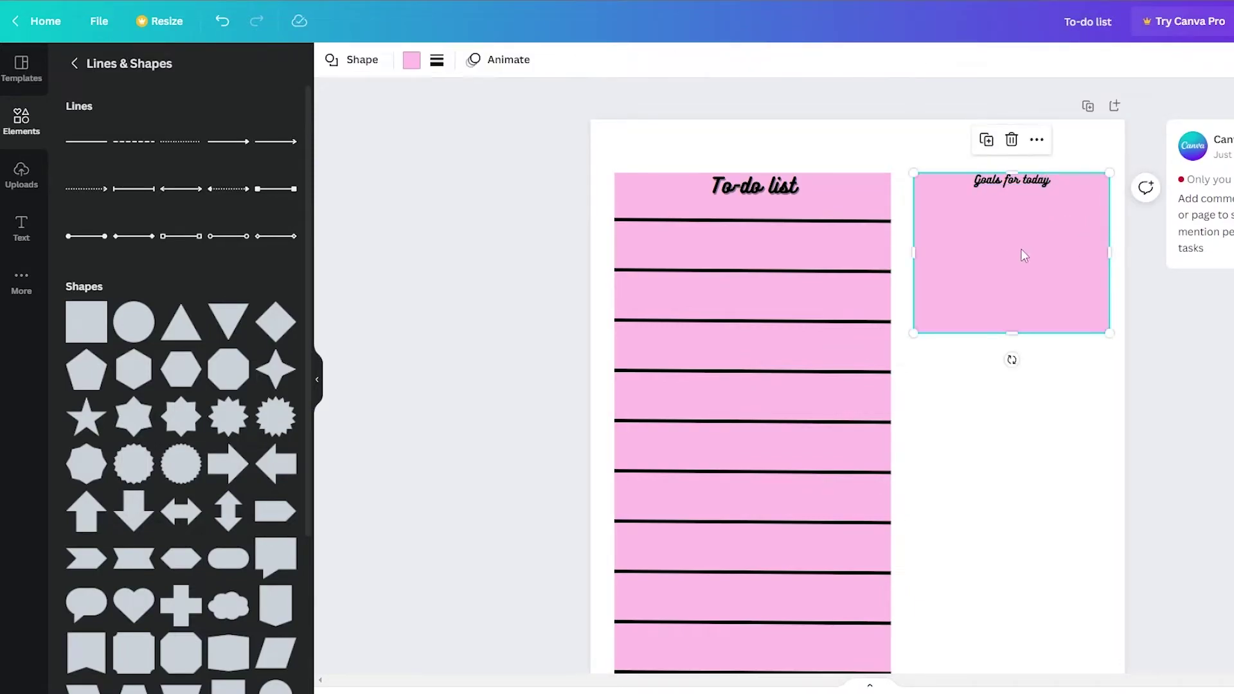
click(412, 61)
click(190, 319)
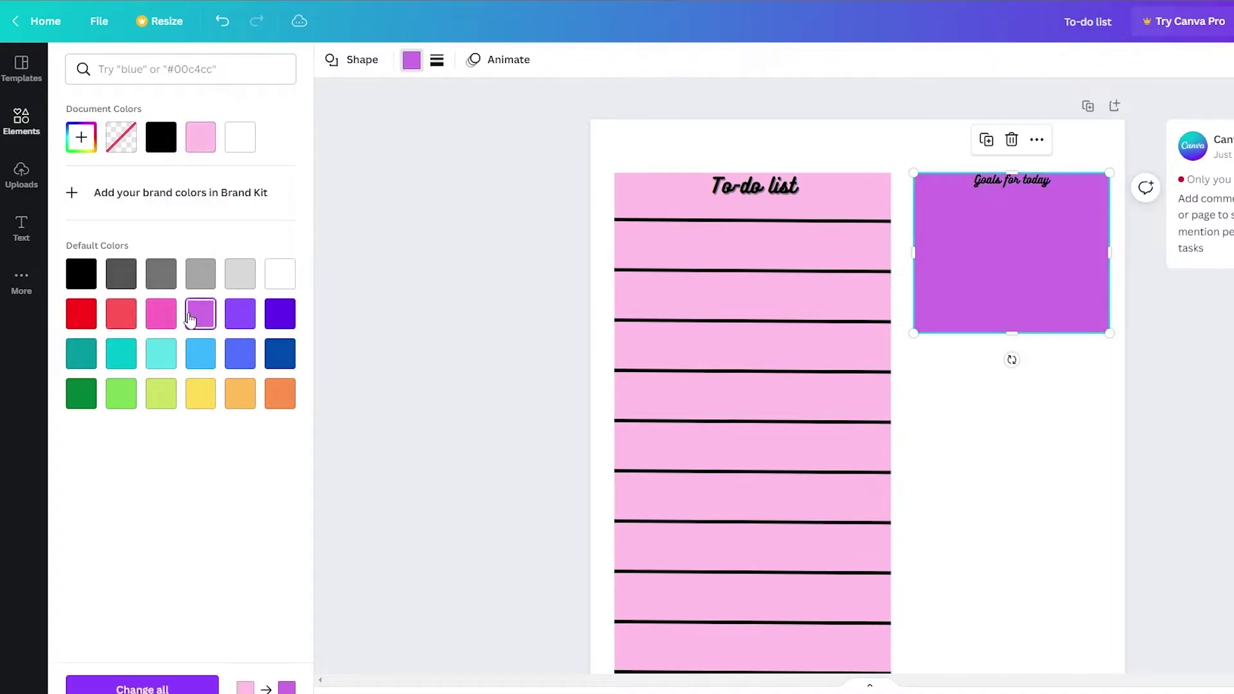
click(81, 137)
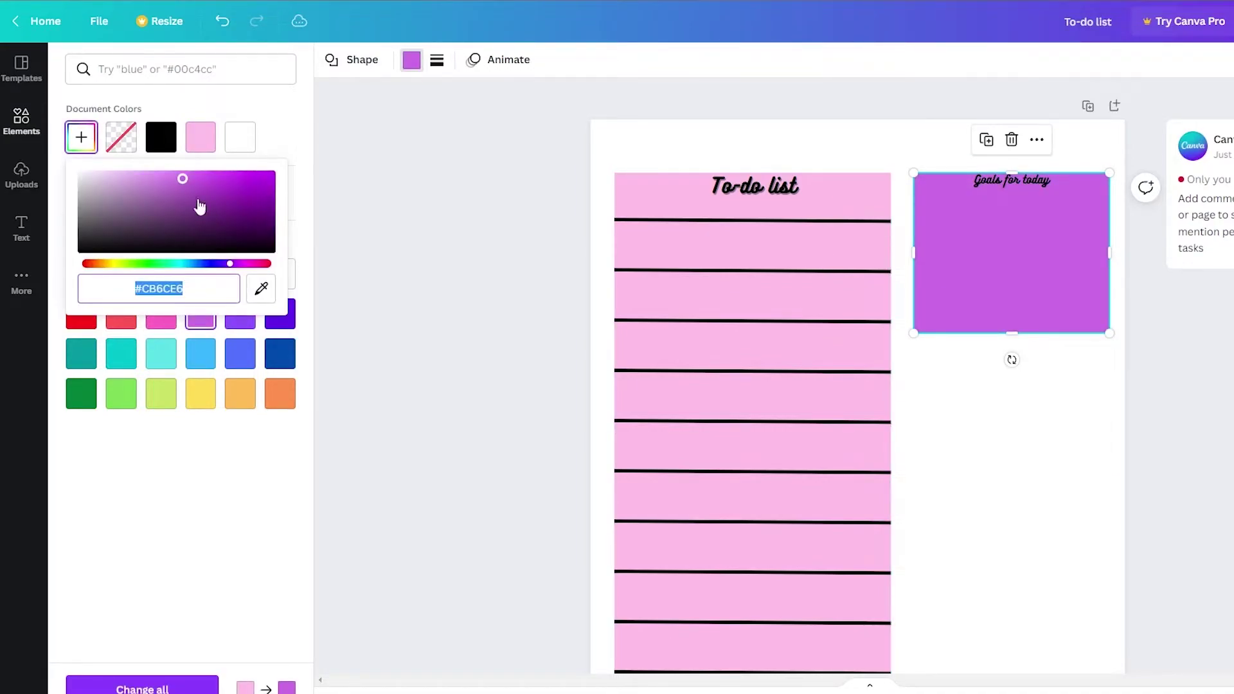
drag(179, 177, 137, 173)
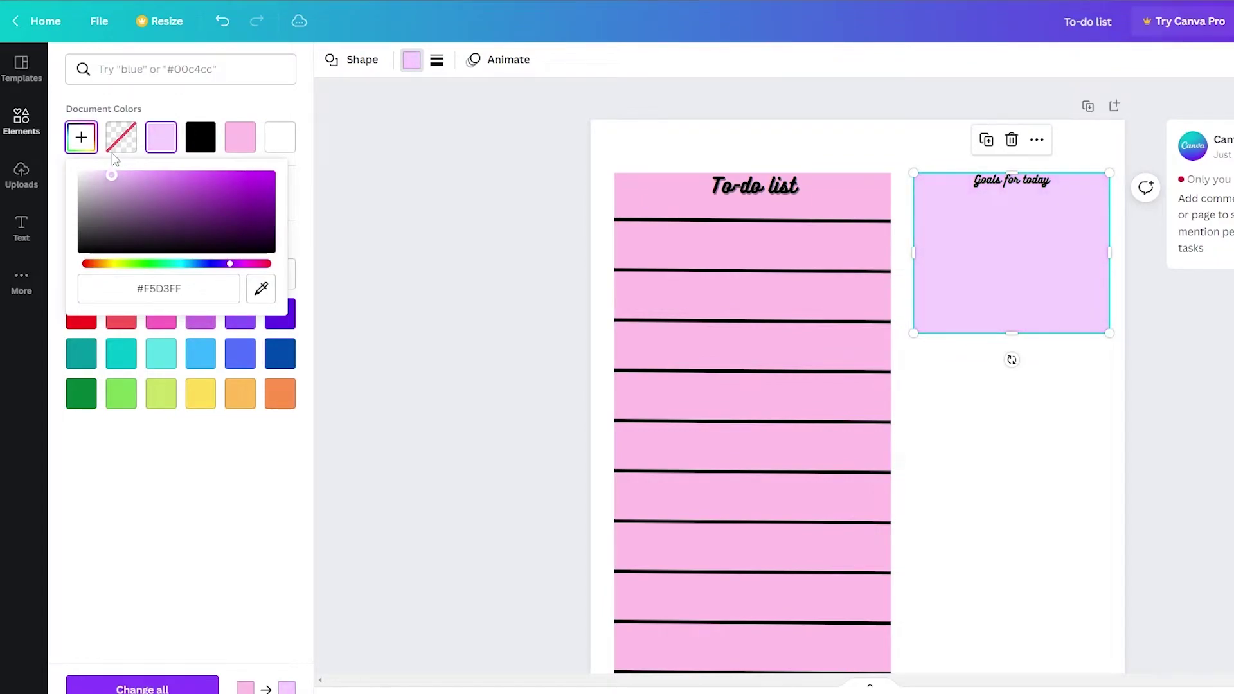
Step: Enlarge the "Goals for today" heading to size 17 and recenter it along the inside top edge of the light purple rectangle
key(Escape)
double_click(969, 212)
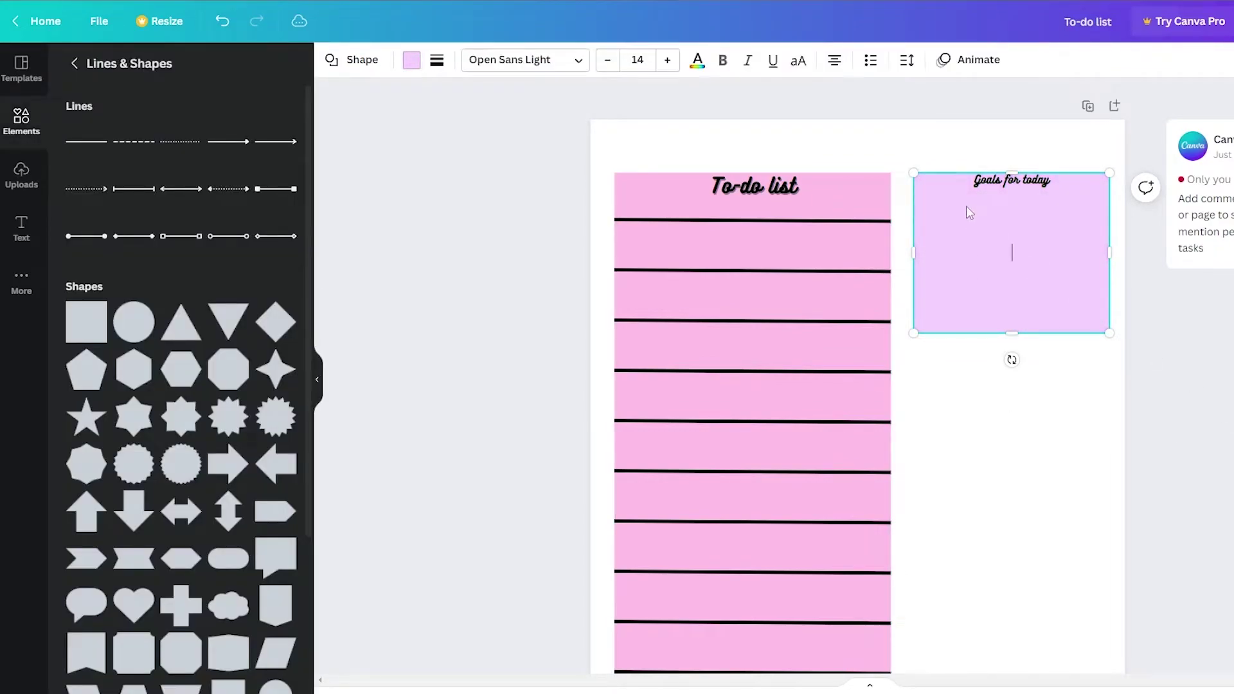
click(1008, 182)
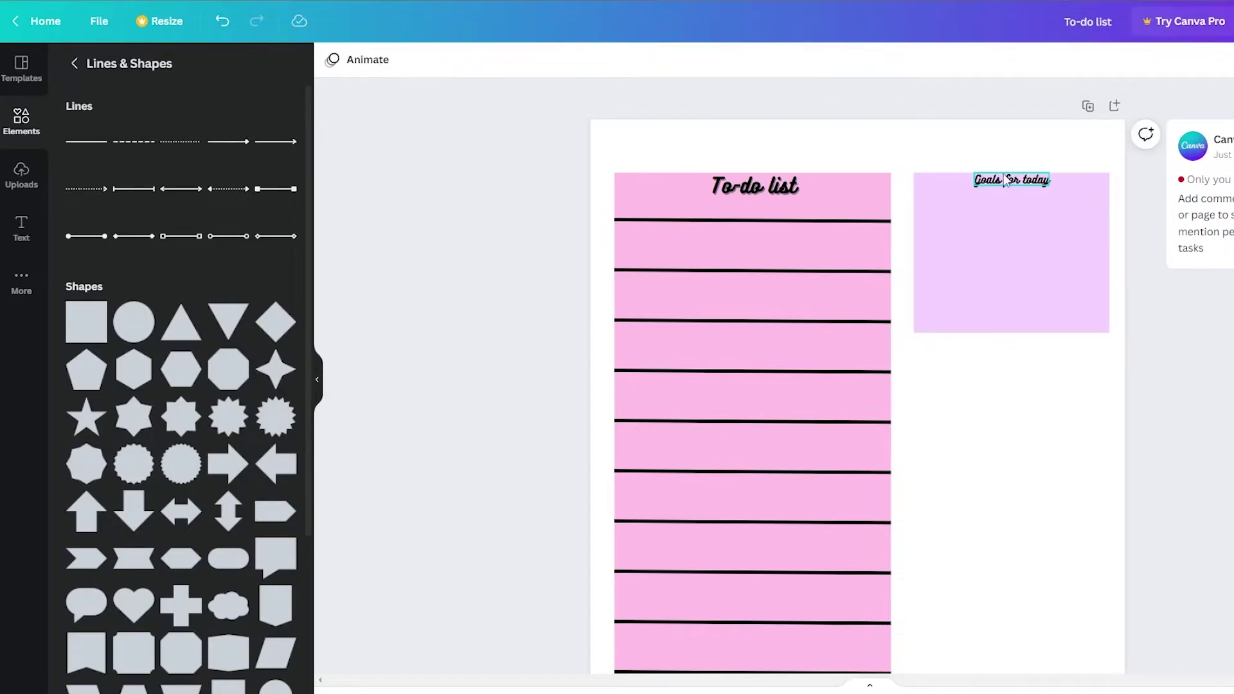
drag(1052, 181, 1074, 192)
mouse_move(1068, 191)
mouse_down()
mouse_move(1058, 203)
mouse_move(1058, 191)
mouse_up()
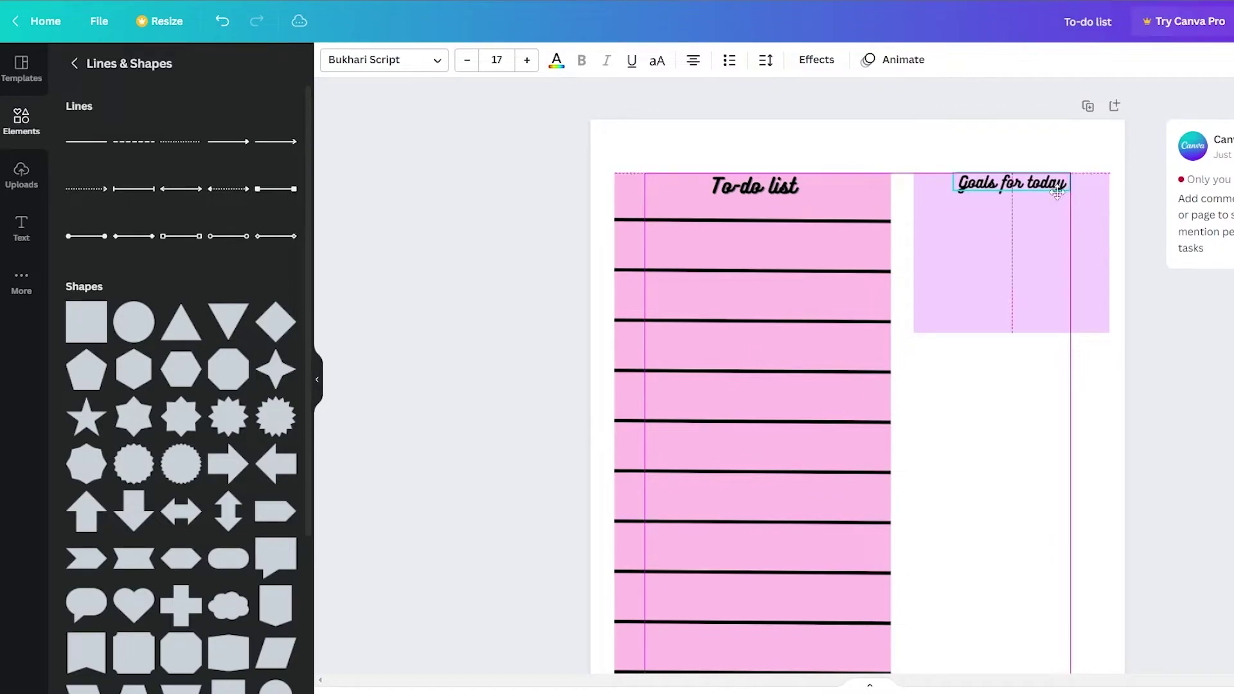
click(1215, 383)
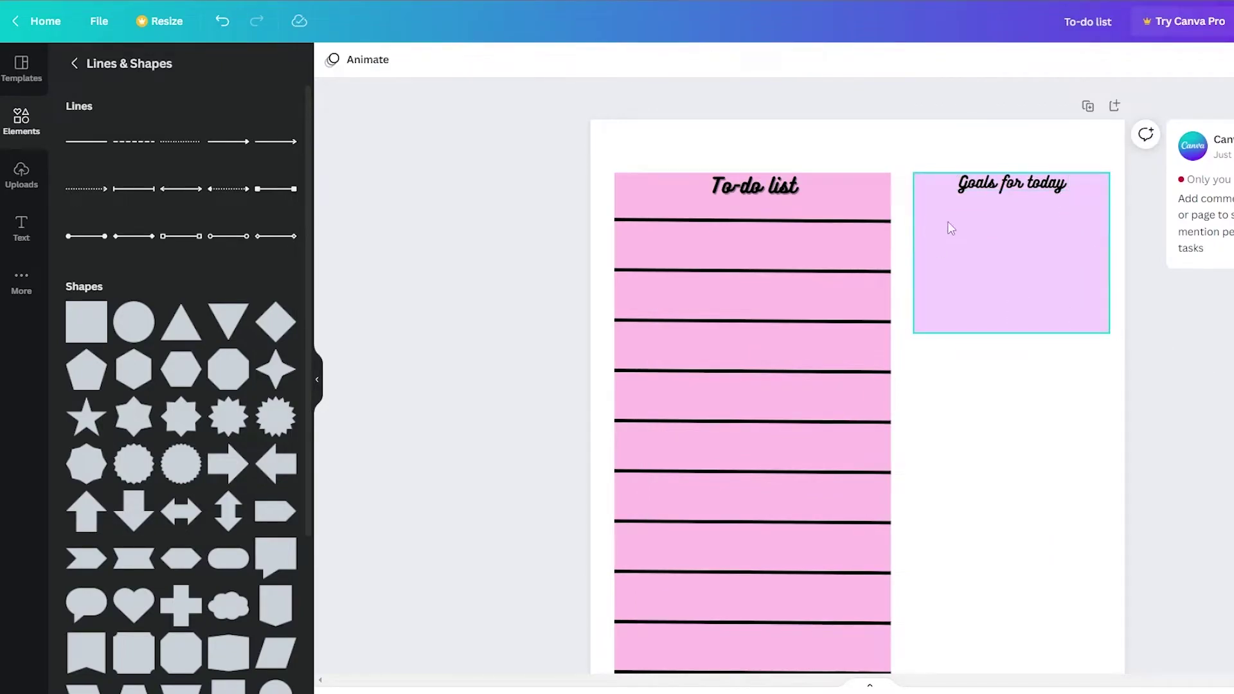
Step: Add a black line with round ends across the light purple rectangle and duplicate it twice
click(87, 236)
drag(905, 503, 1061, 230)
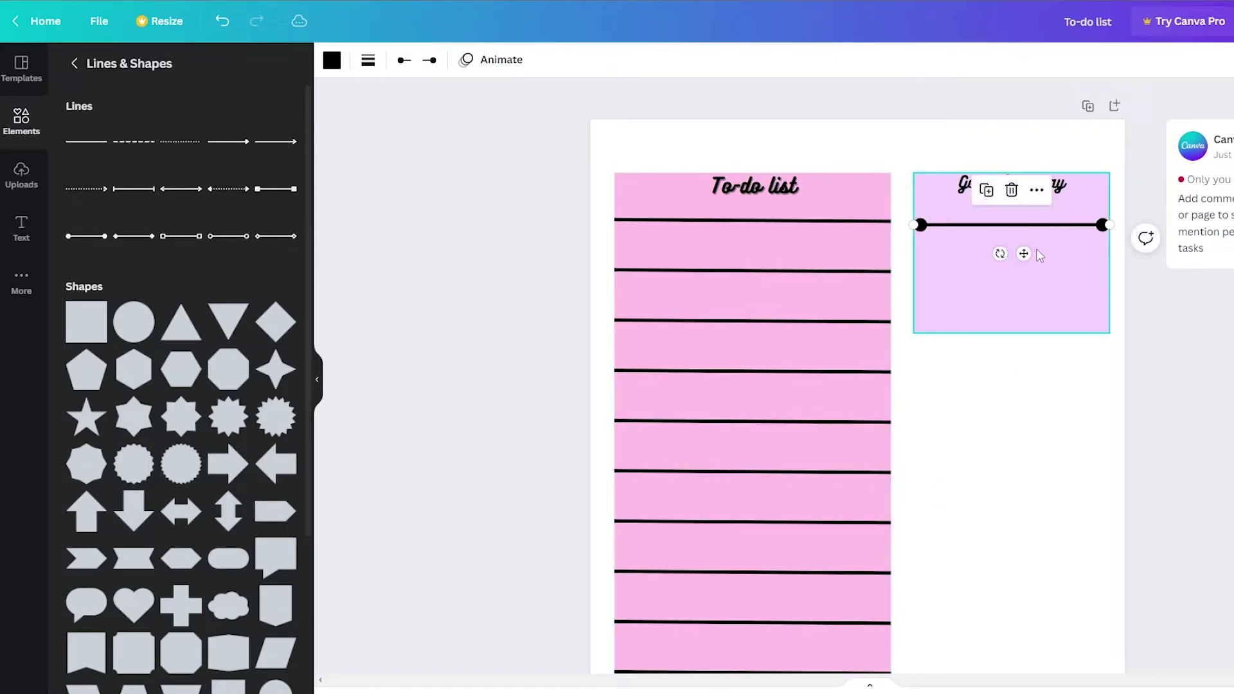
key(ctrl+d)
key(ctrl+d)
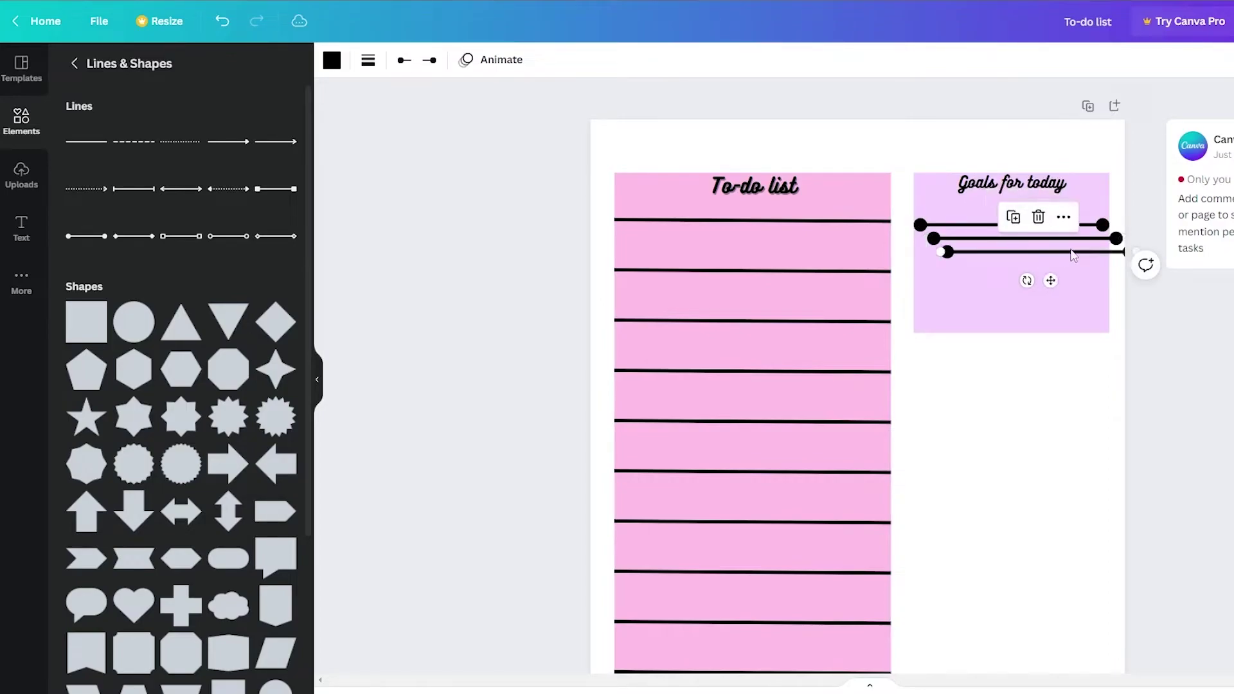
Step: Align the three round-ended lines under each other and spread them evenly down the light purple rectangle
drag(1078, 257, 1050, 297)
drag(1032, 241, 1032, 267)
drag(1088, 364, 995, 241)
click(1054, 344)
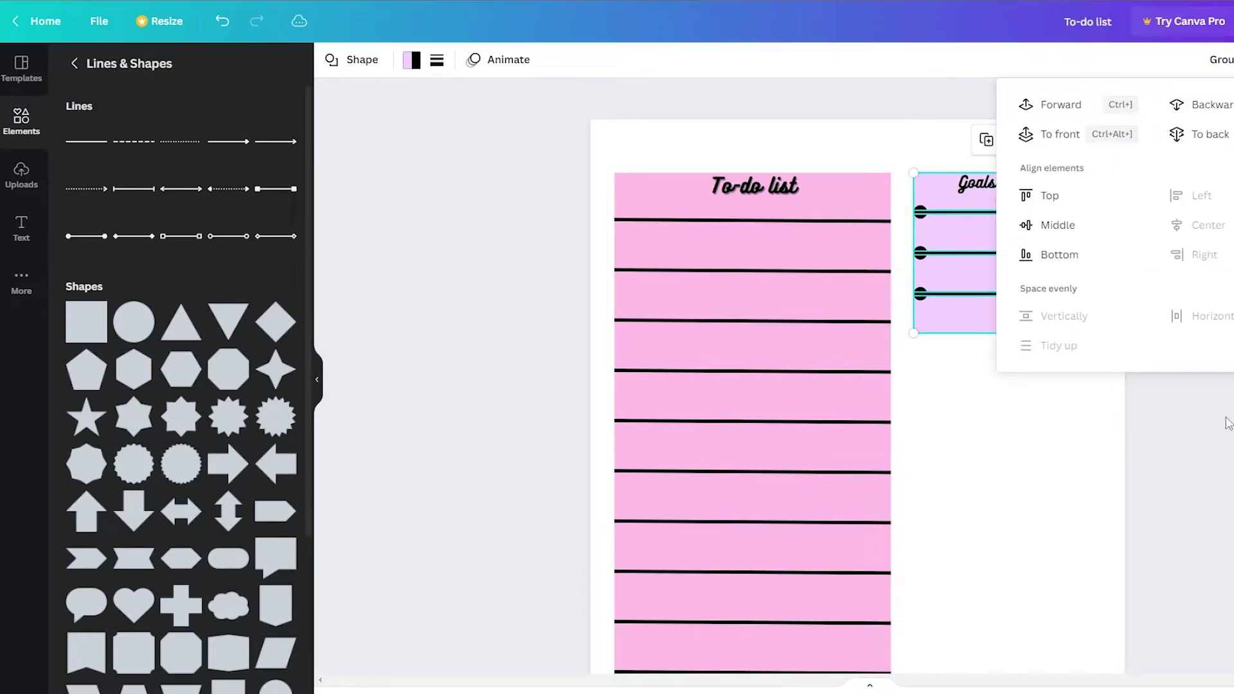
drag(1005, 298, 1005, 295)
Step: Move the "Goals for today" heading up so it sits on the top edge of its rectangle
drag(1015, 188, 1017, 160)
click(1196, 384)
click(1173, 353)
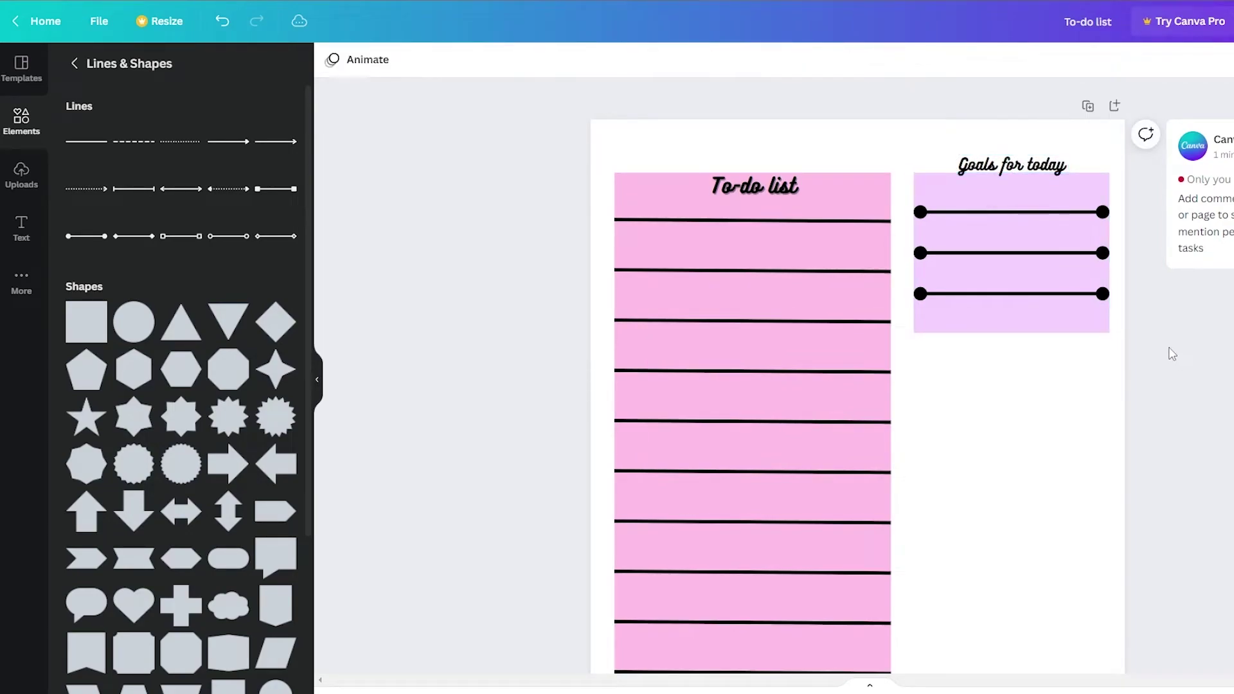
Step: Look over the whole planner page from top to bottom and bring up the document templates
scroll(1056, 361, down, 4)
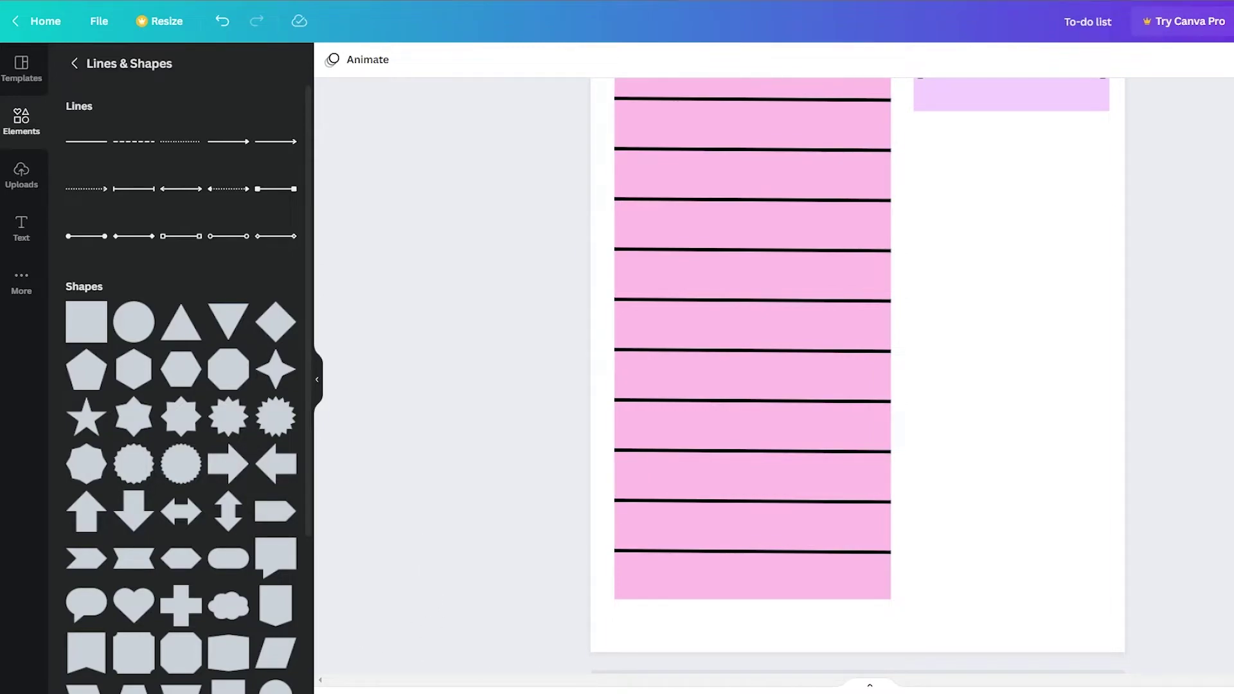
scroll(858, 379, down, 3)
scroll(857, 379, up, 1)
scroll(994, 457, up, 1)
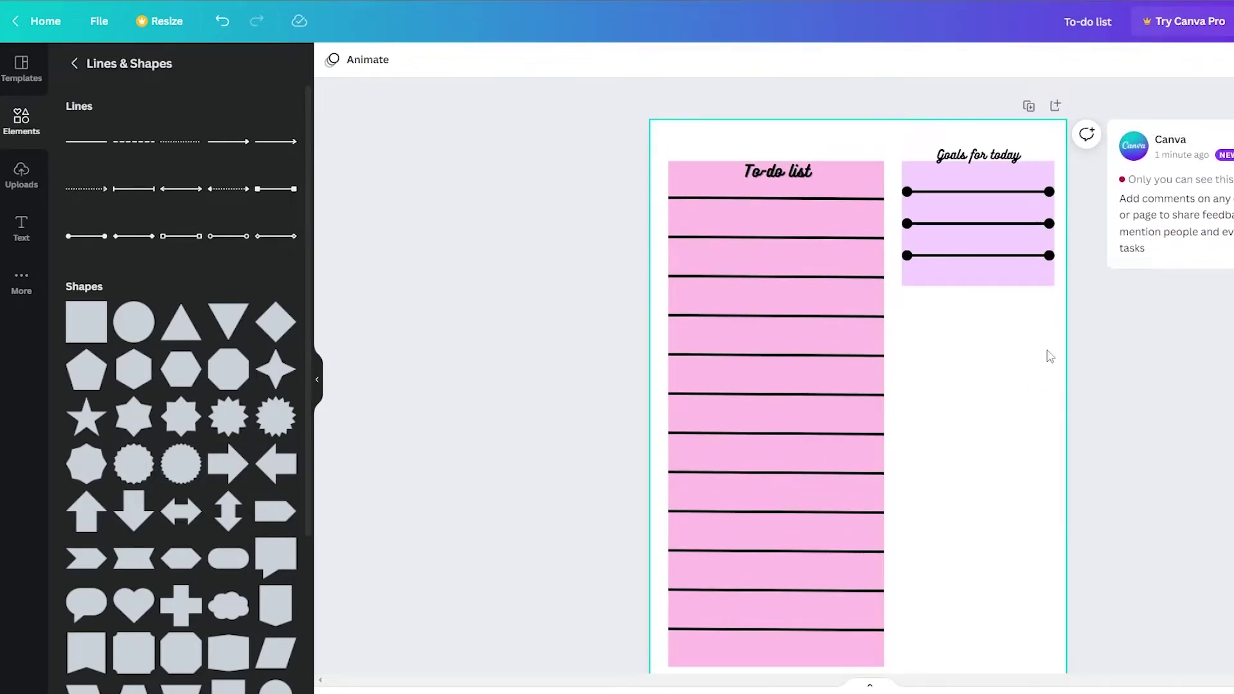
scroll(976, 288, down, 2)
click(21, 68)
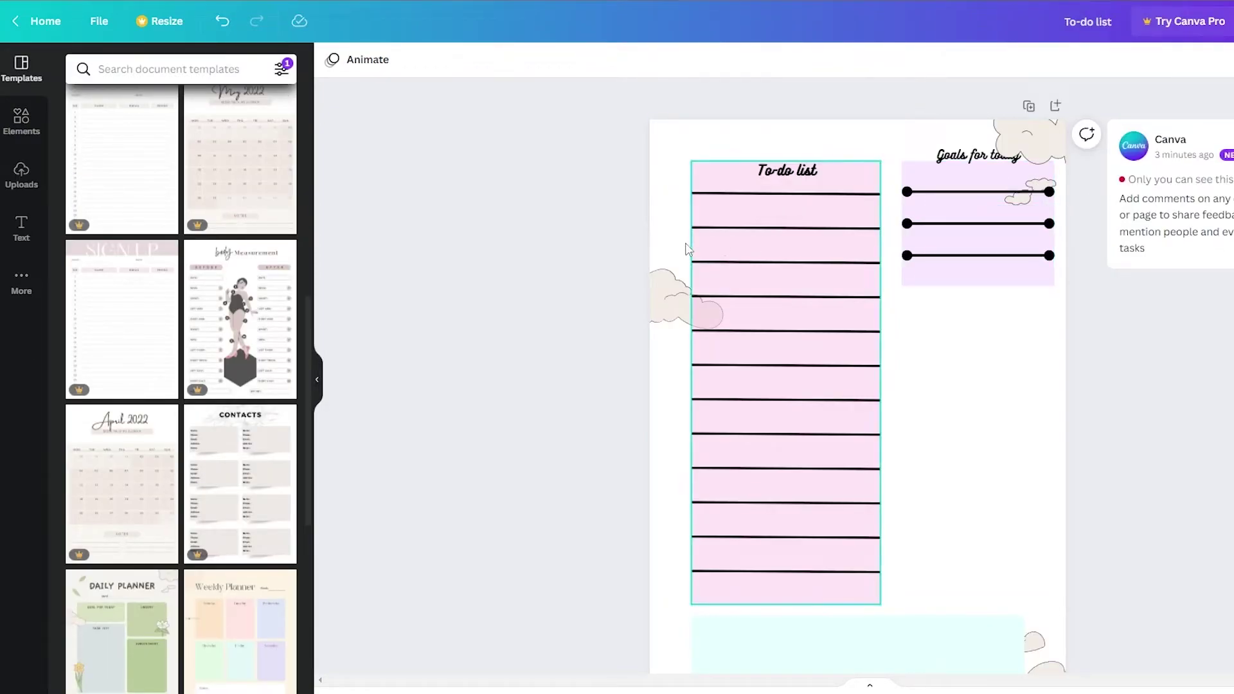
scroll(975, 502, down, 1)
scroll(976, 502, down, 3)
scroll(796, 472, up, 4)
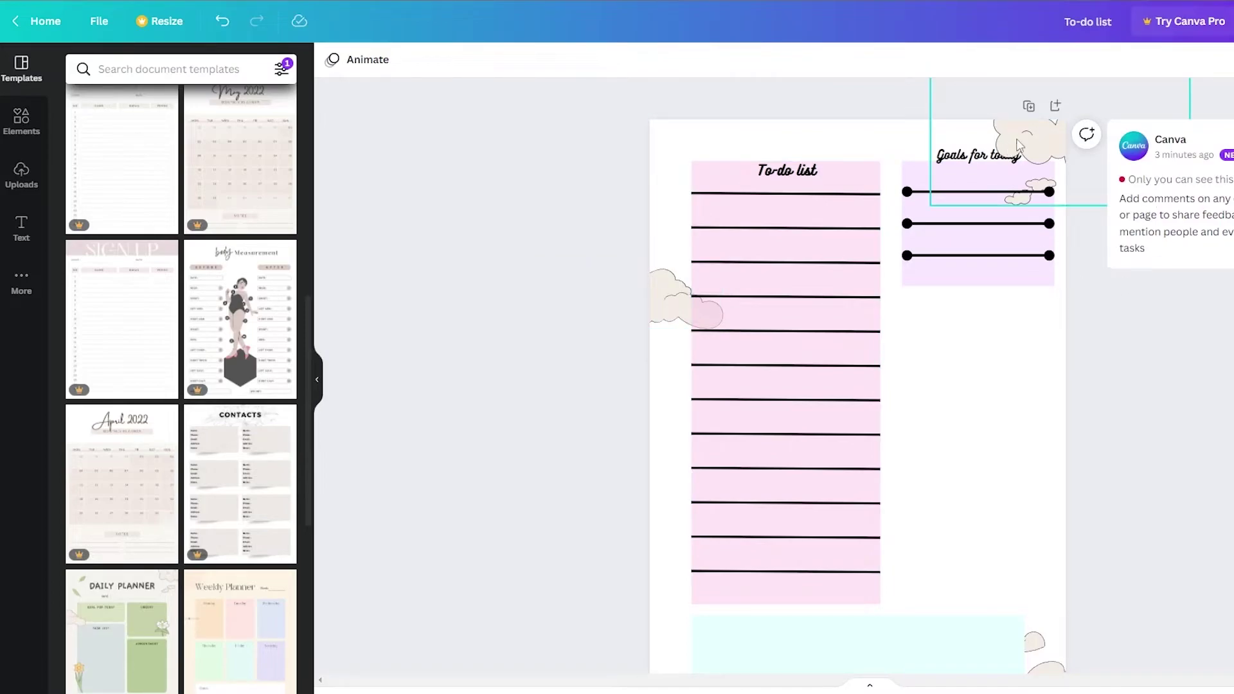
Step: Shift the cloud illustration by the "Goals for today" block outward into the page corner, clear of the heading
click(1022, 143)
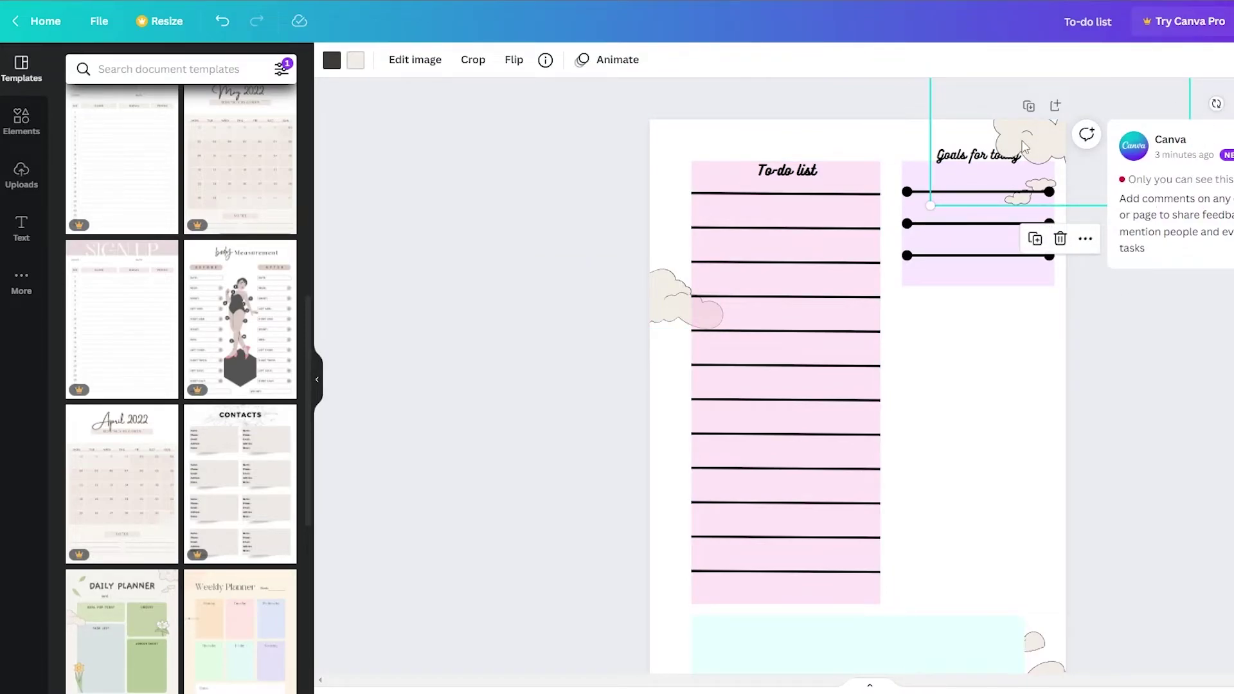
drag(1028, 151, 1033, 152)
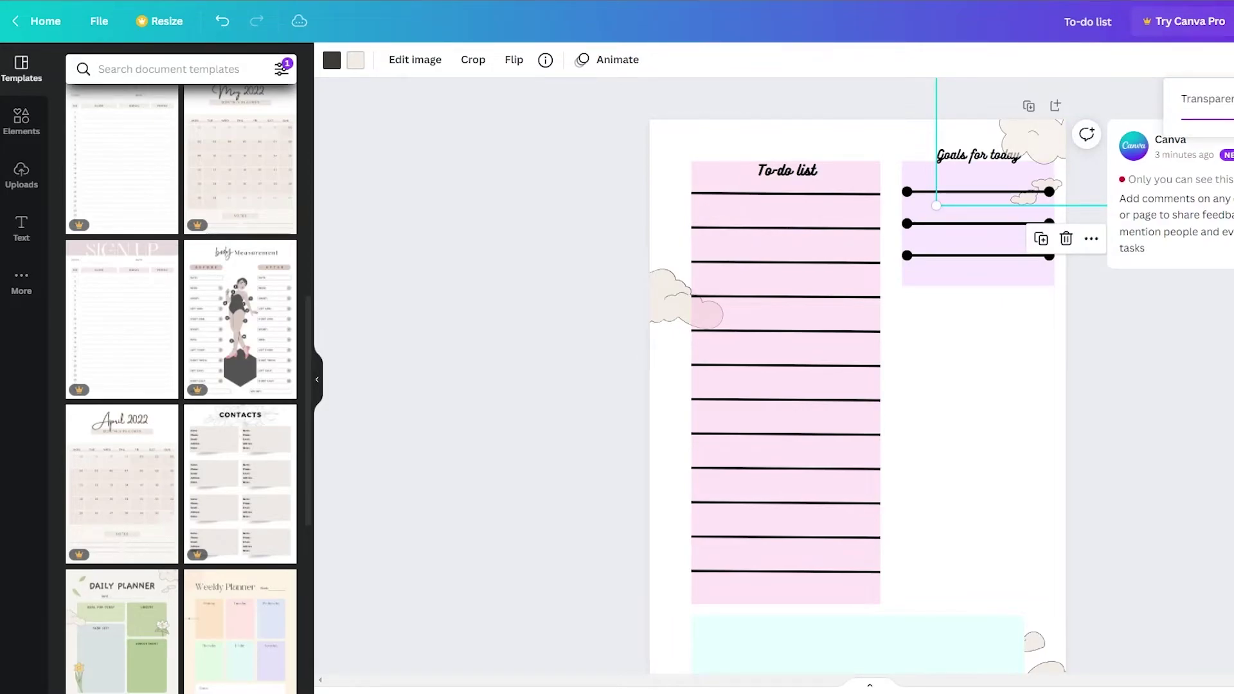
click(1195, 365)
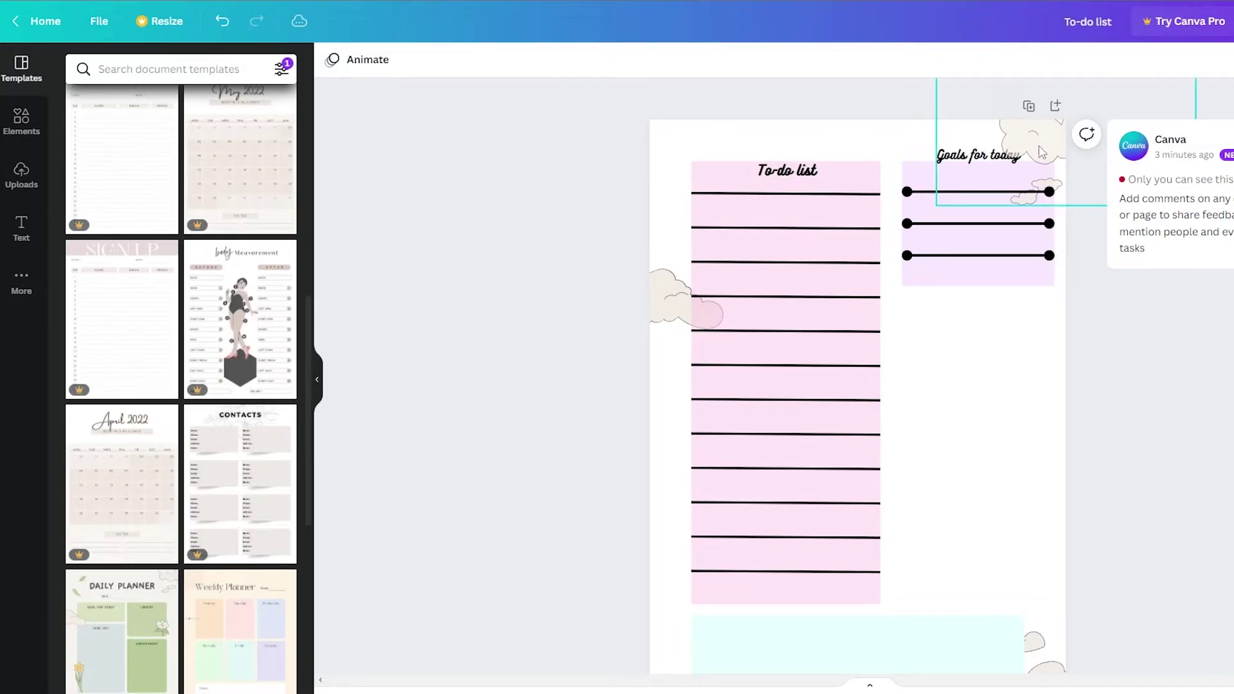
drag(1041, 150, 1061, 148)
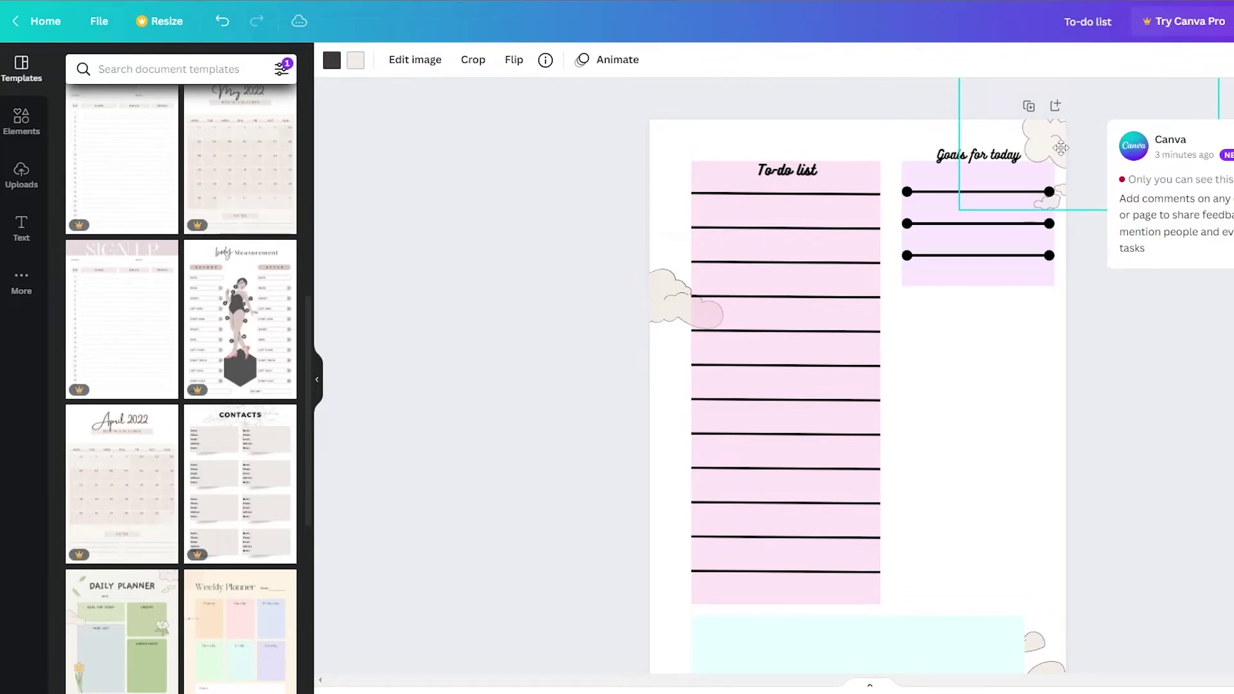
click(1157, 405)
Step: Add a text box reading "Notes" near the mint rectangle at the foot of the page
scroll(1075, 432, down, 2)
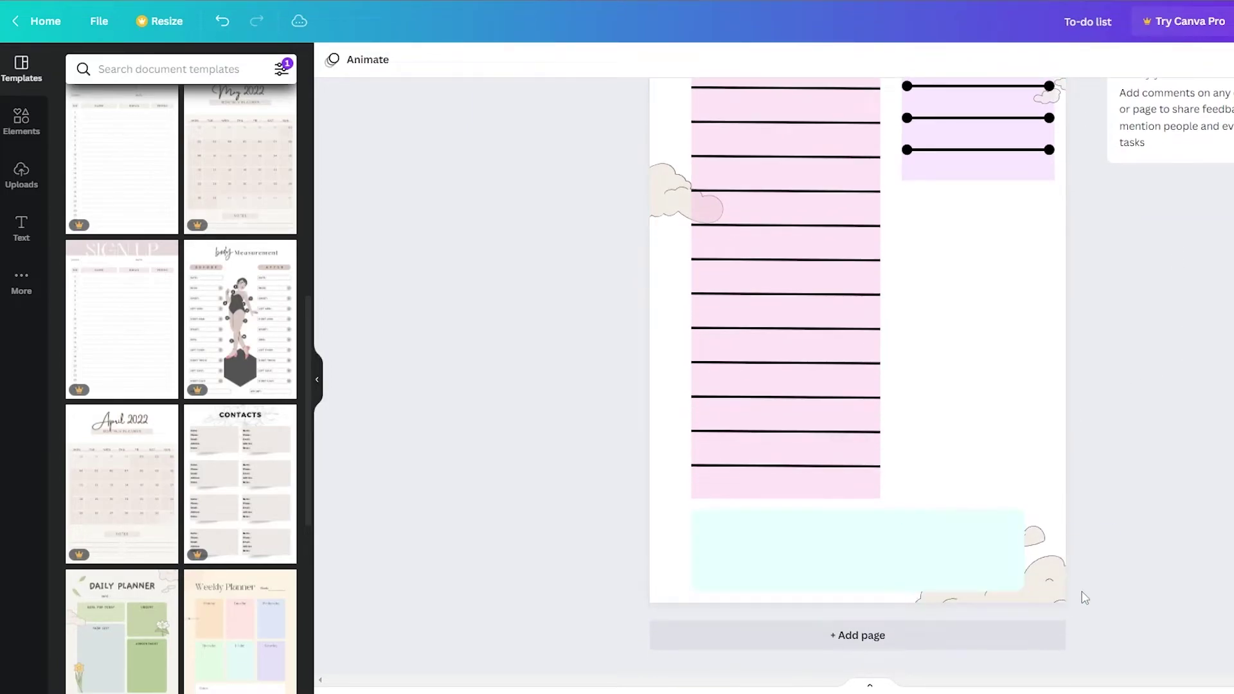
click(1054, 582)
click(781, 532)
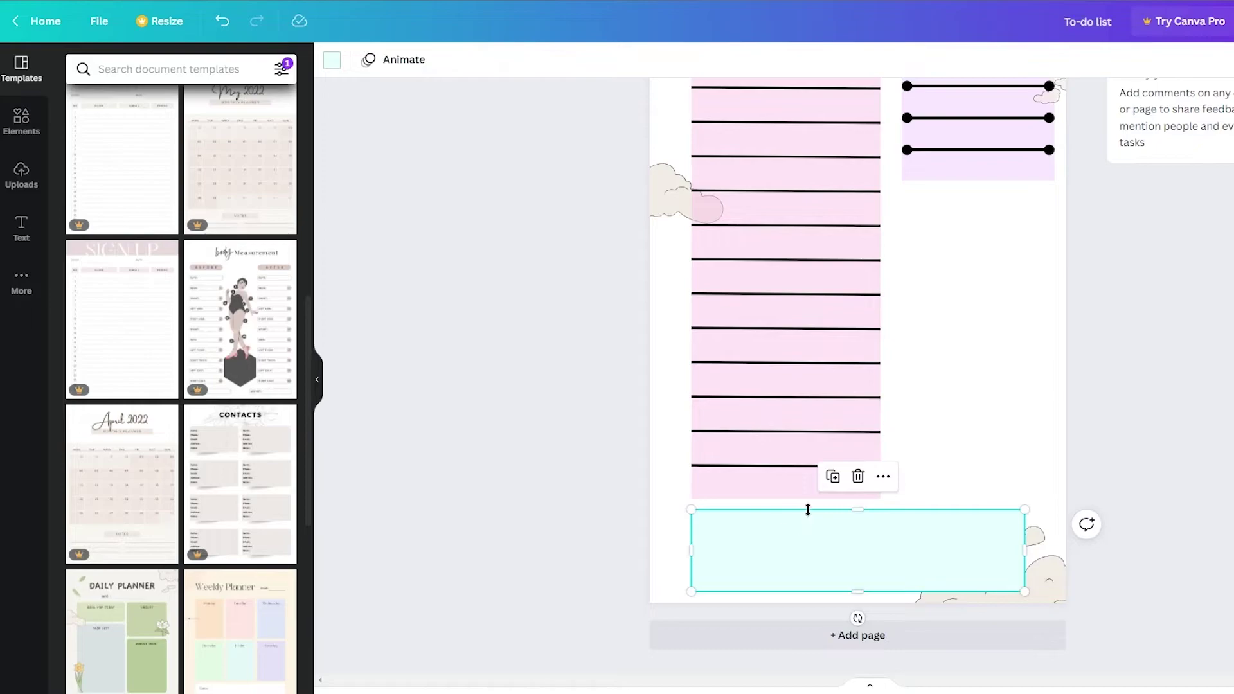
click(505, 305)
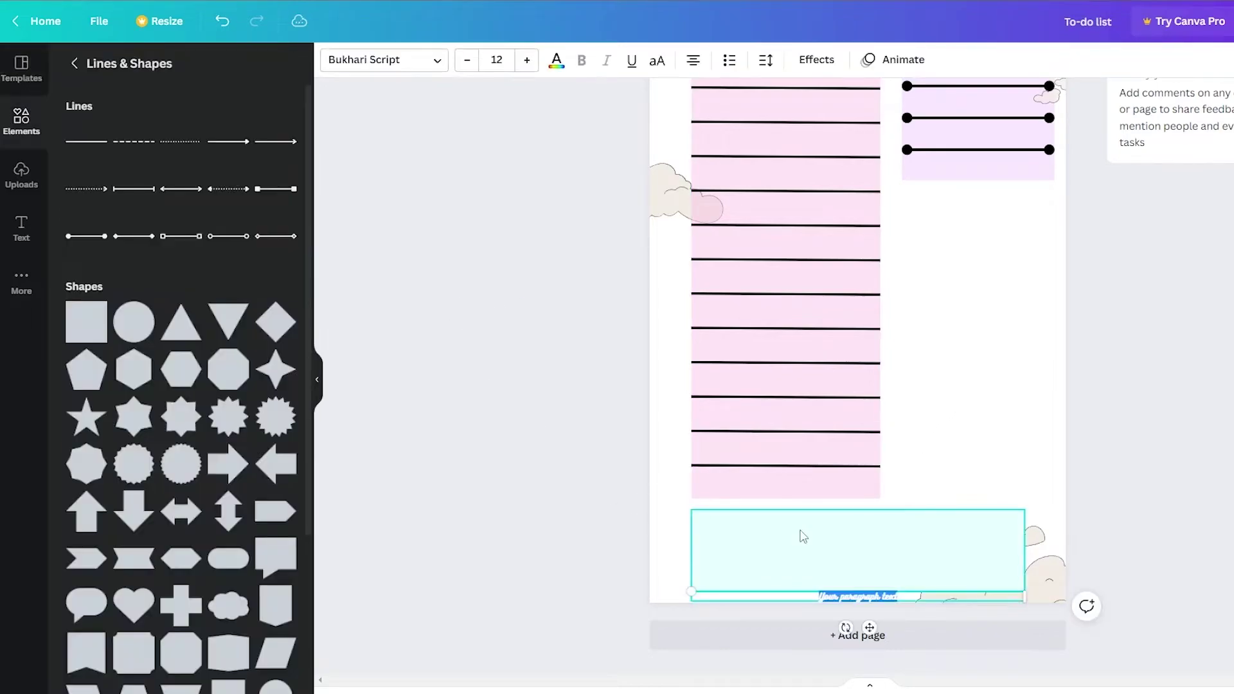
text(n)
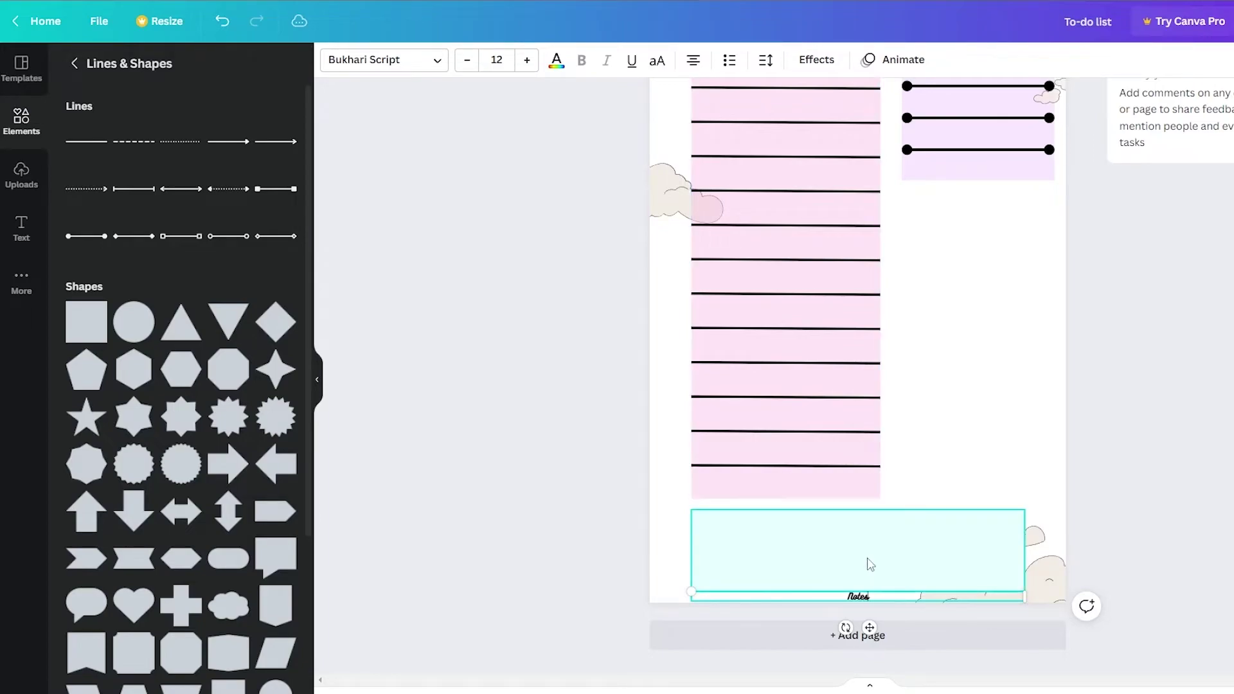
click(1199, 542)
Step: Enlarge the "Notes" text to size 24.6 and place it in the upper-left corner of the mint rectangle
drag(868, 597, 742, 529)
drag(898, 530, 1111, 511)
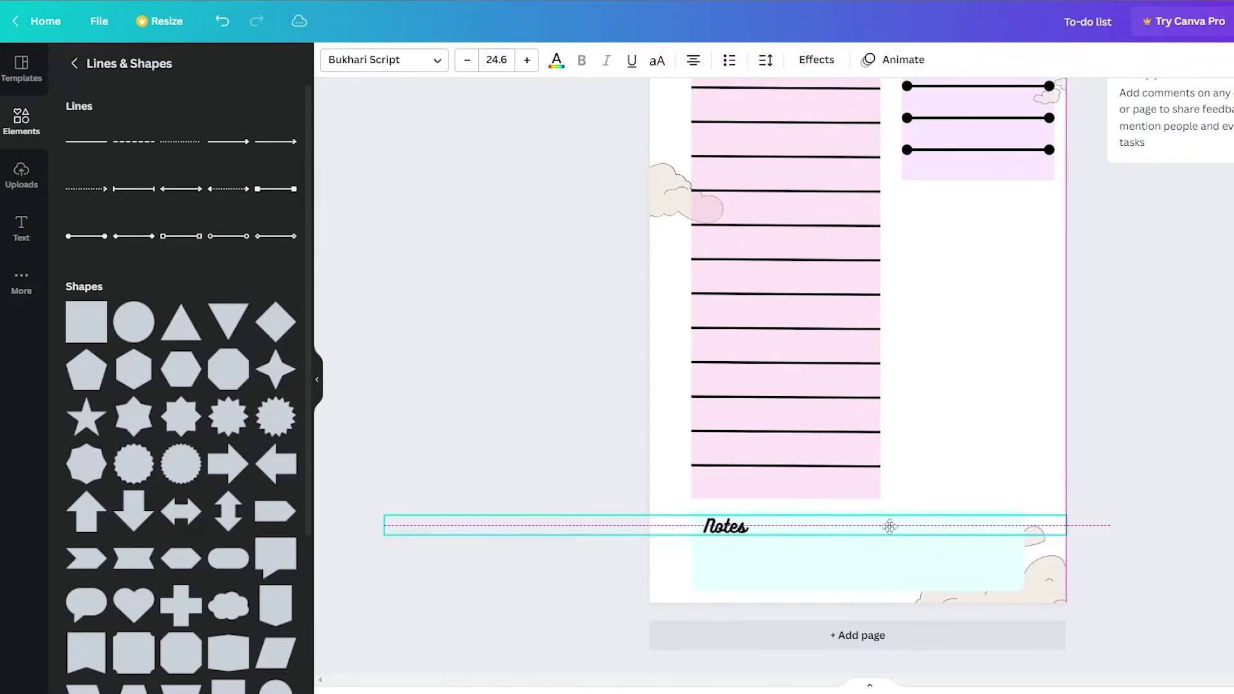
drag(889, 526, 890, 531)
key(Escape)
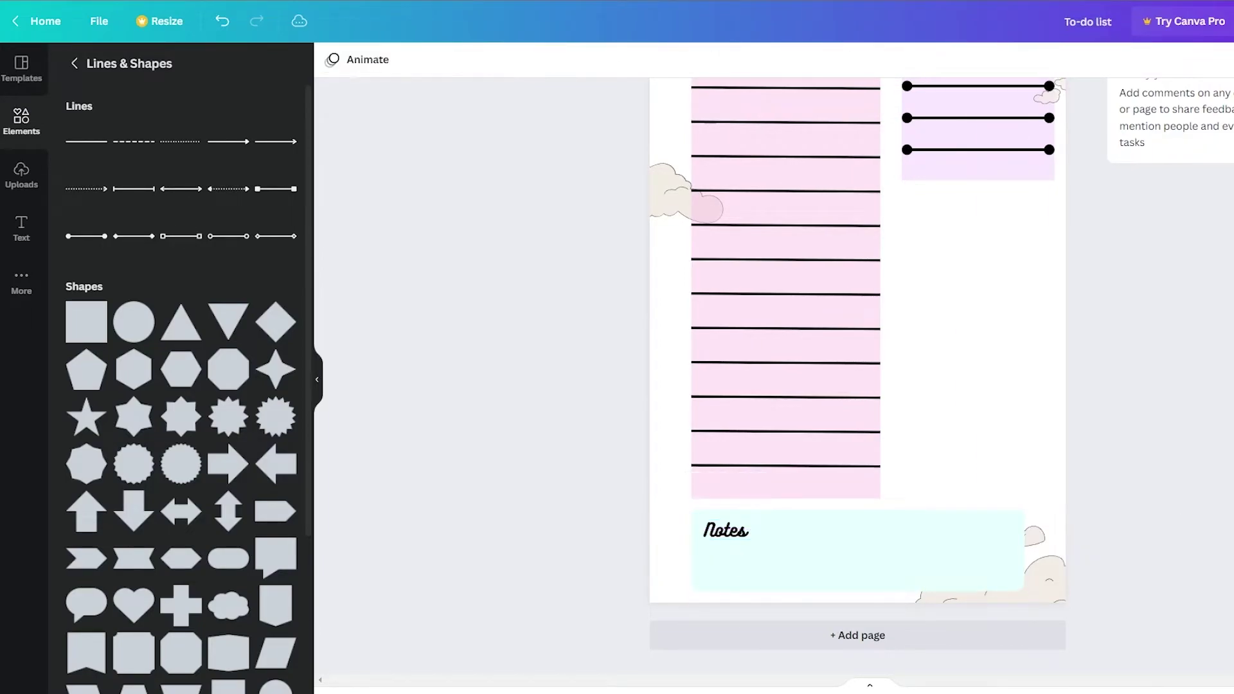
Step: Nudge the notes heading slightly up and change its text to "Notes :"
click(733, 531)
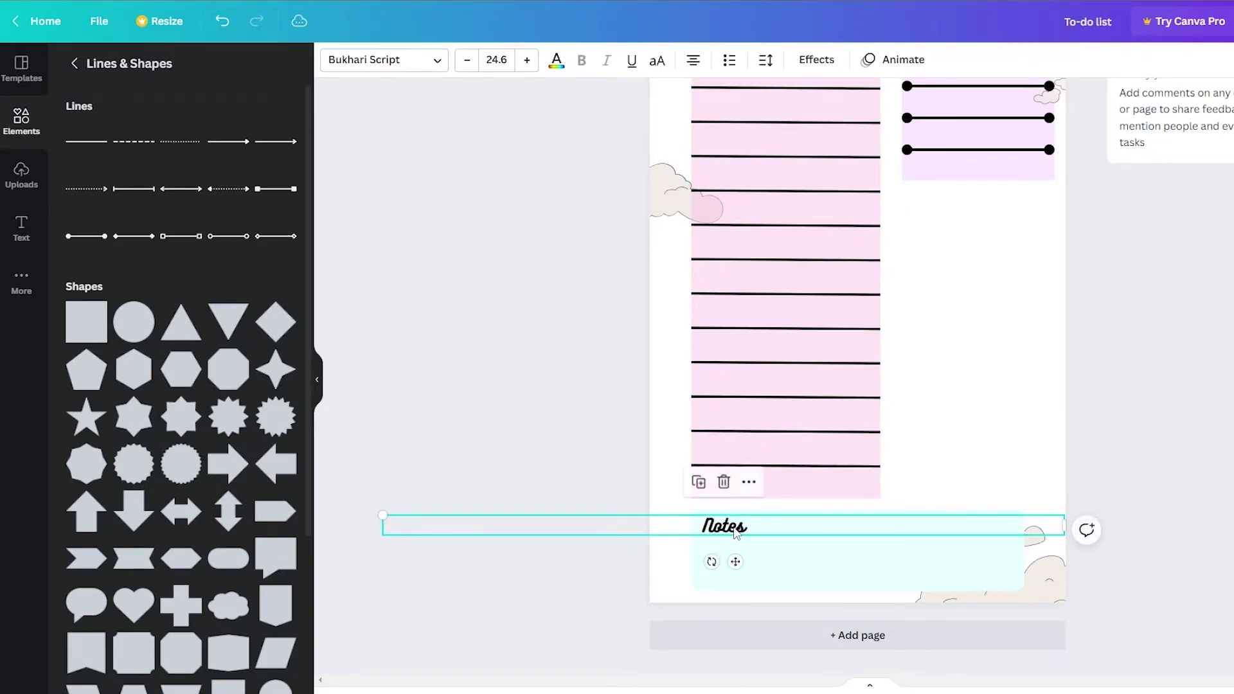
double_click(735, 532)
click(747, 524)
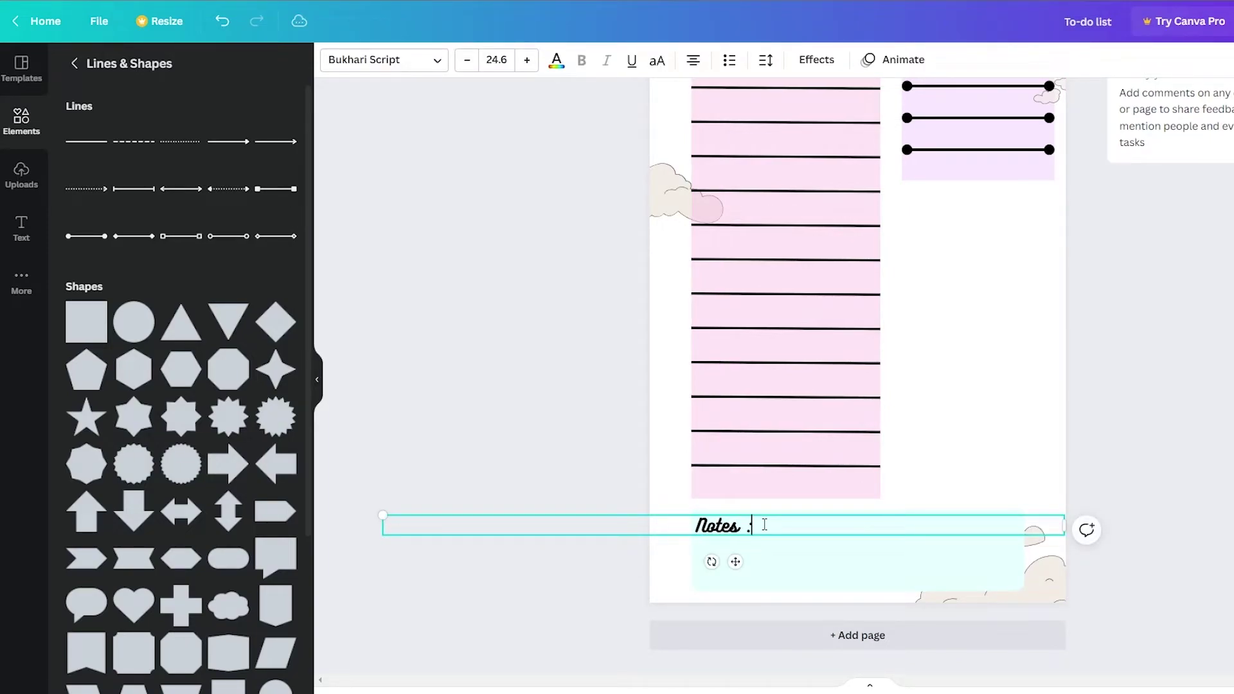
click(780, 584)
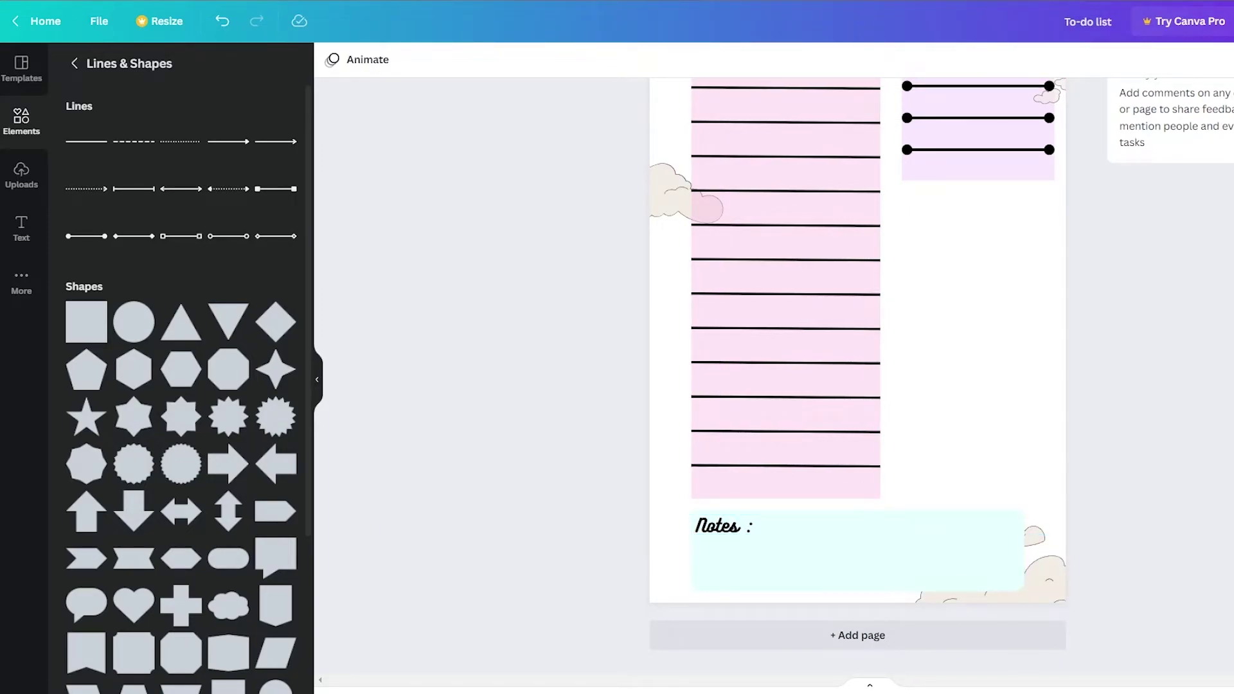
Step: Place two purple rectangles, about as wide as the "Goals for today" block, one above the other in the blank area beneath it
scroll(938, 450, up, 2)
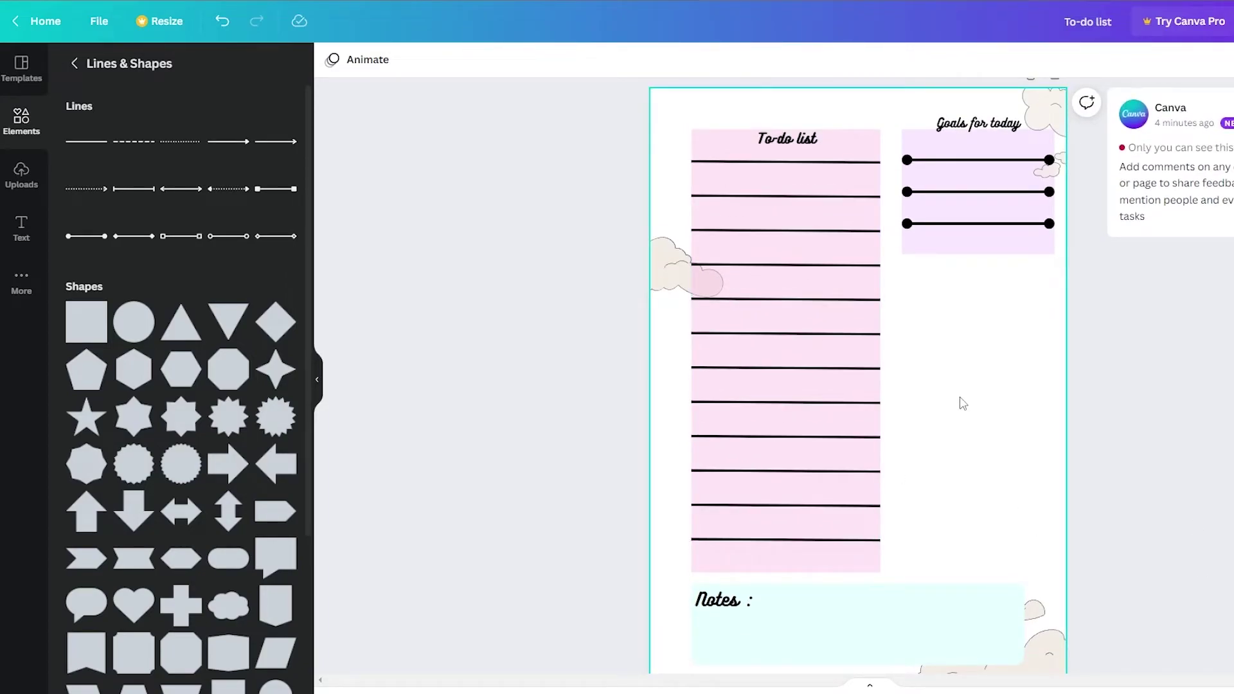
click(94, 313)
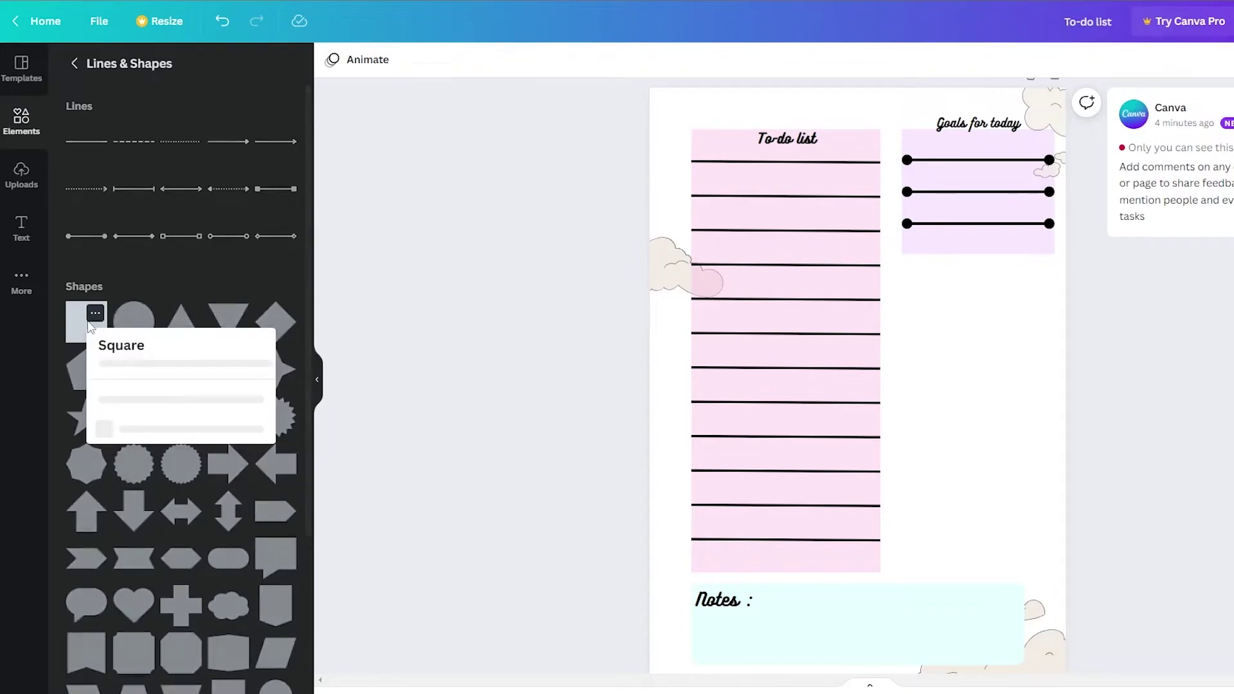
click(81, 321)
drag(877, 376, 1051, 324)
drag(980, 392, 995, 572)
drag(990, 264, 973, 297)
key(ctrl+d)
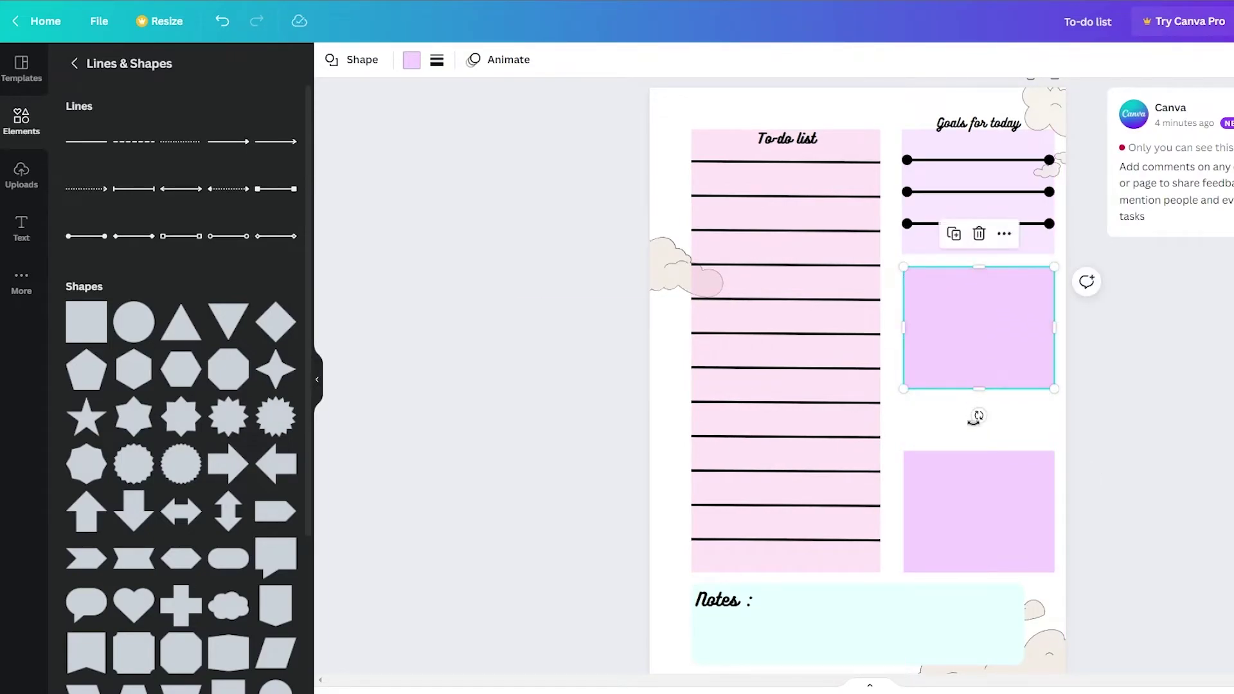
Step: Narrow the gap between the two new purple rectangles by extending the upper one downward and the lower one upward to about 7.3 high
mouse_move(986, 390)
mouse_down()
mouse_move(983, 412)
mouse_move(984, 398)
mouse_up()
click(985, 452)
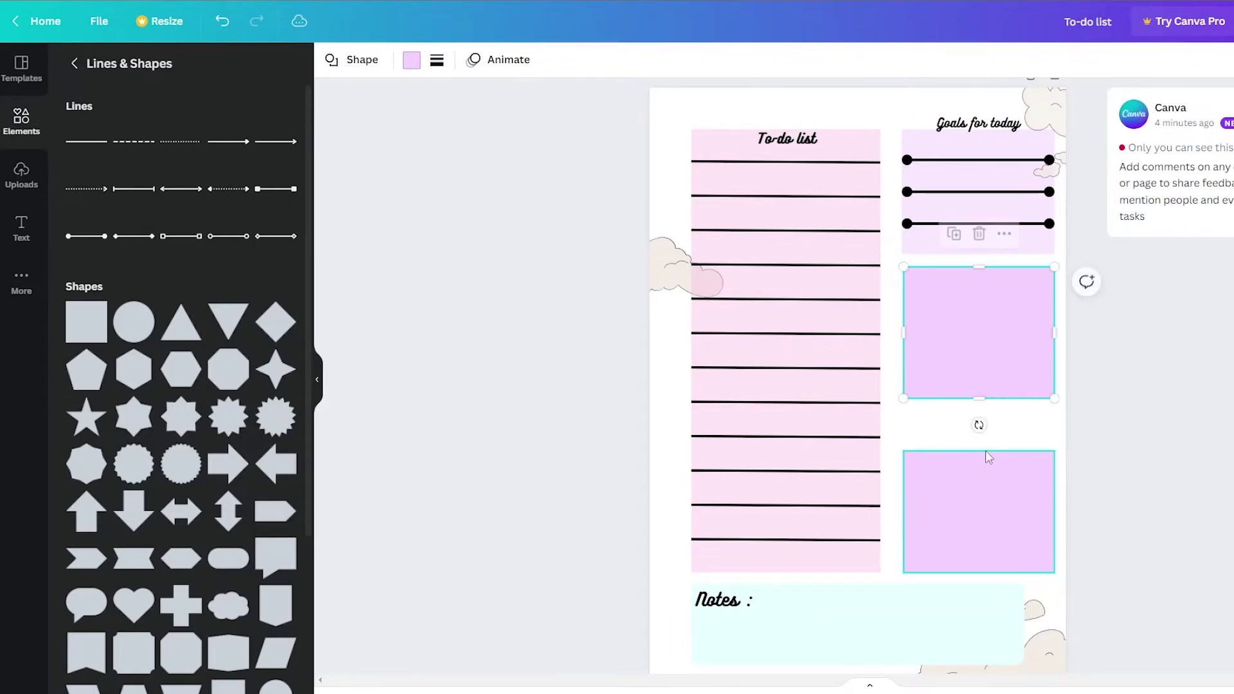
drag(985, 452, 986, 427)
click(1088, 419)
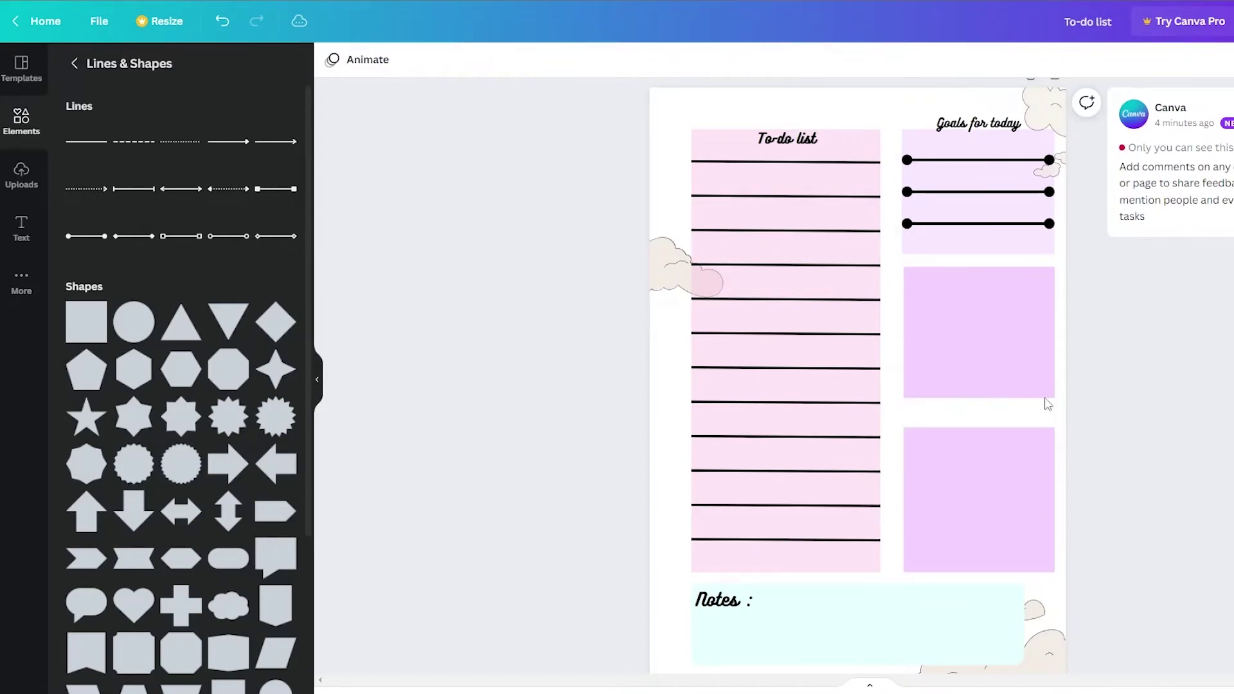
Step: Reposition the upper purple rectangle in line with the "Goals for today" block, between that block and the lower rectangle
click(1022, 334)
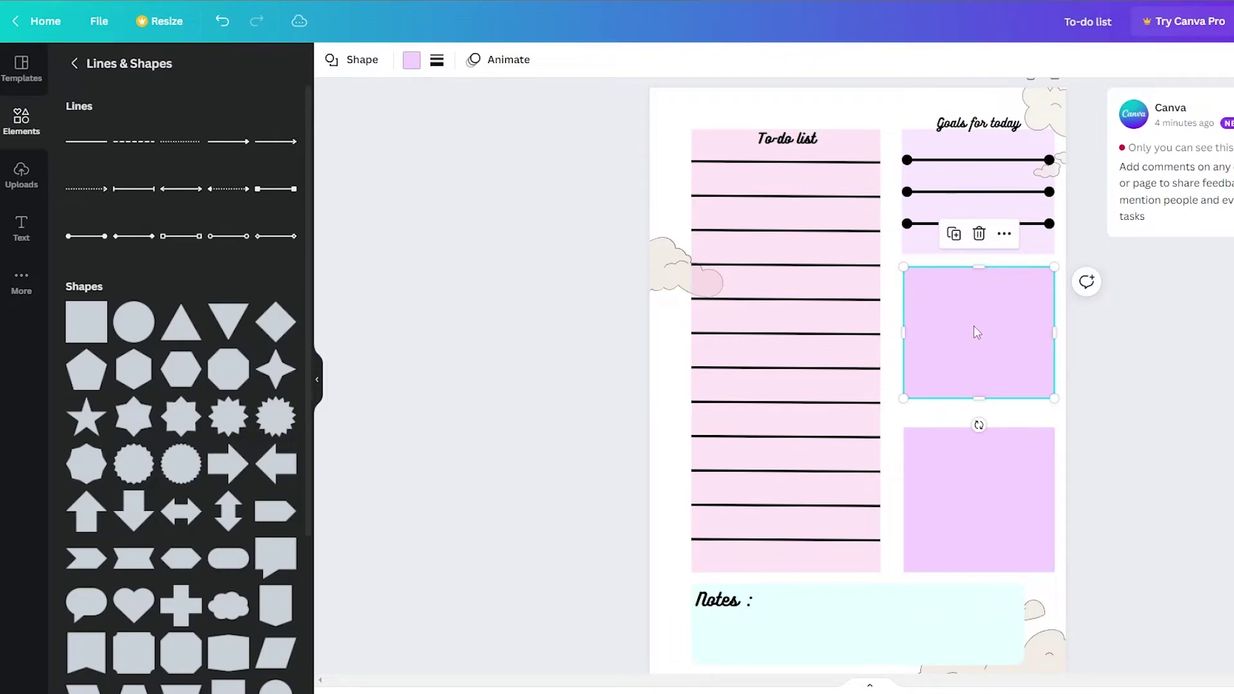
drag(975, 327, 974, 335)
drag(1054, 488, 1054, 487)
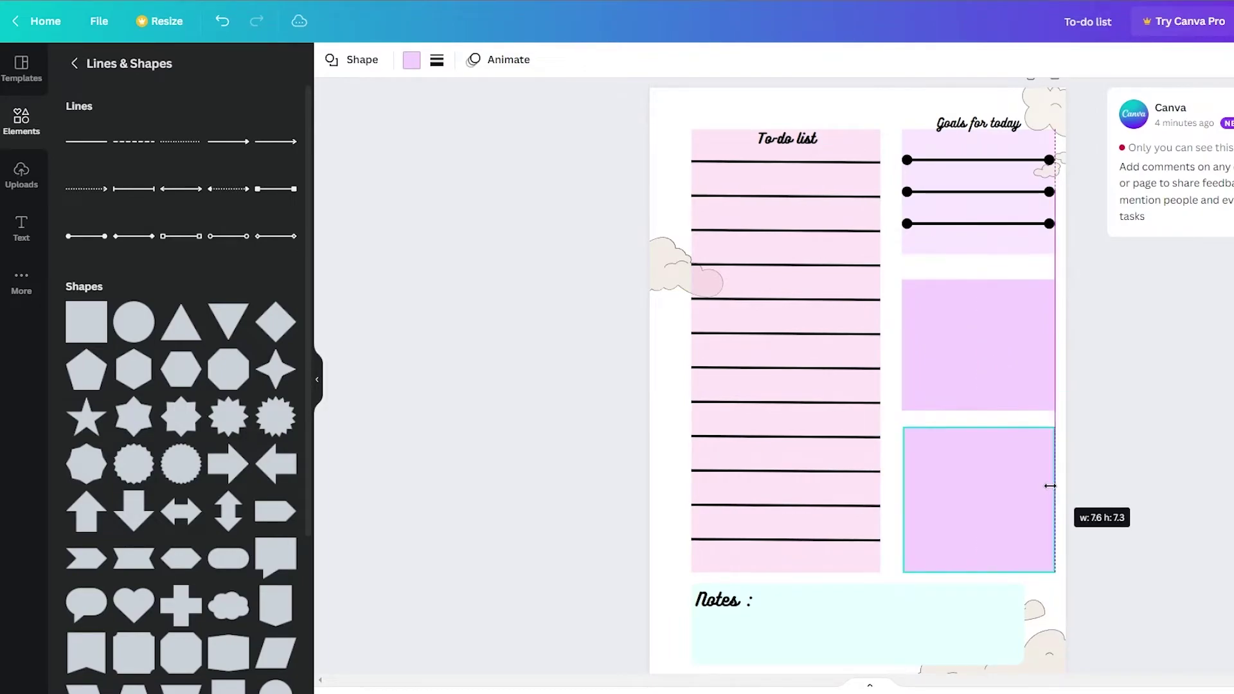
click(1217, 507)
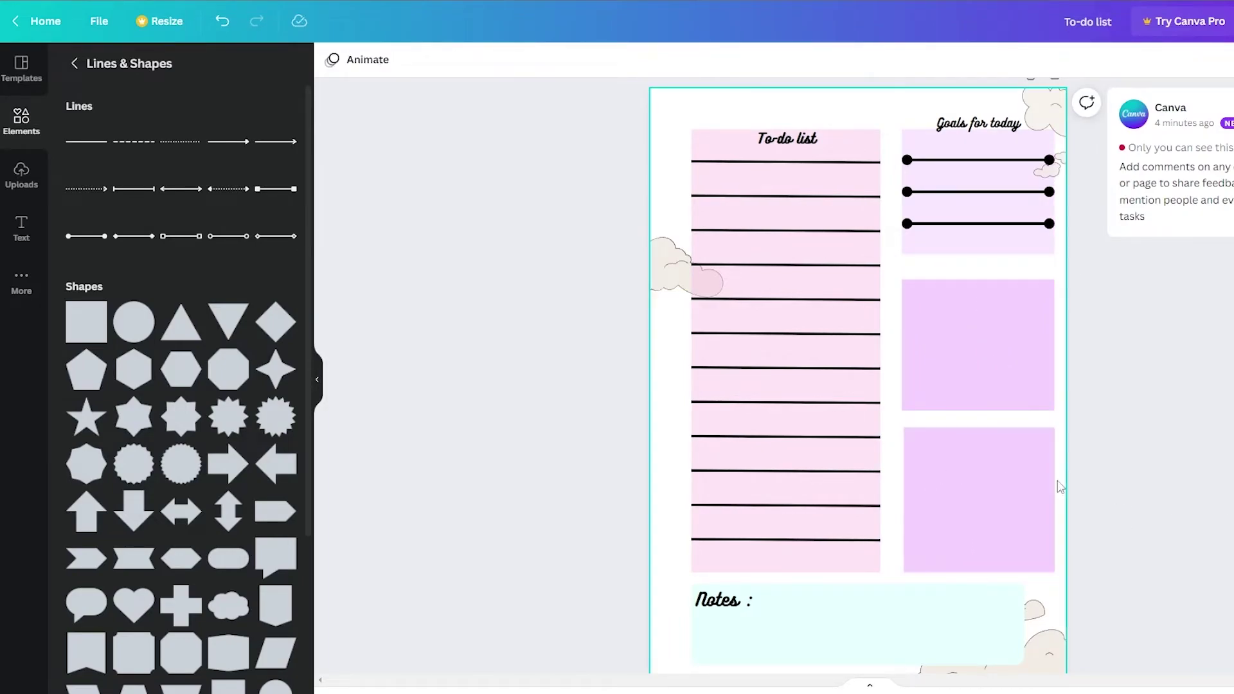
drag(992, 346, 990, 334)
drag(989, 473, 1000, 482)
click(1151, 498)
Step: Shift the upper blank purple rectangle slightly up and add the text heading "Appointments" at size 20.9 on its top edge
click(969, 365)
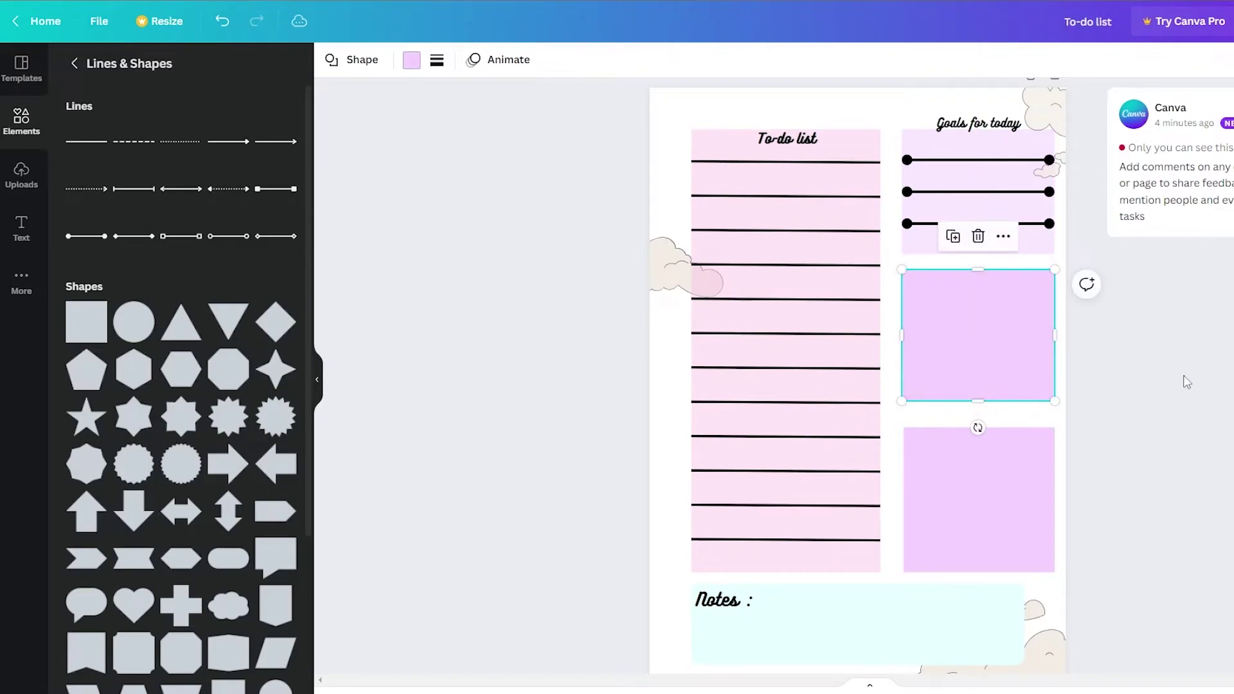
click(628, 281)
key(t)
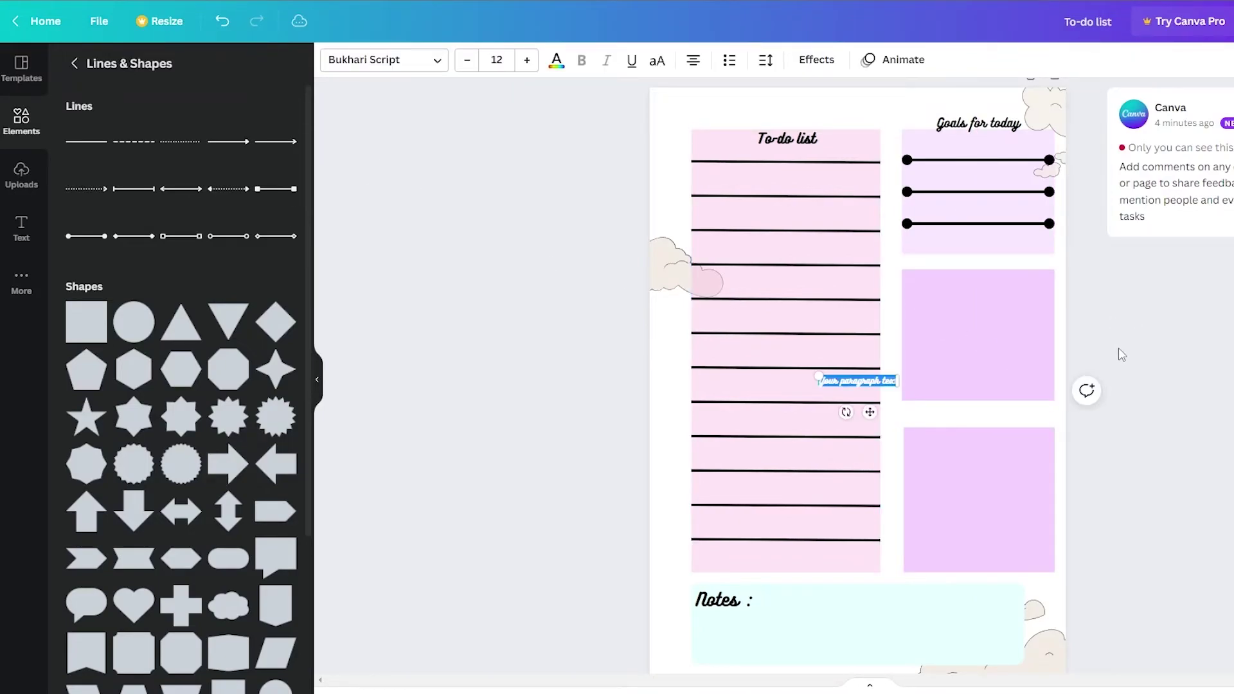
drag(873, 412, 992, 294)
text(Appointments)
mouse_move(1008, 264)
mouse_down()
mouse_move(1043, 270)
mouse_move(1003, 269)
mouse_up()
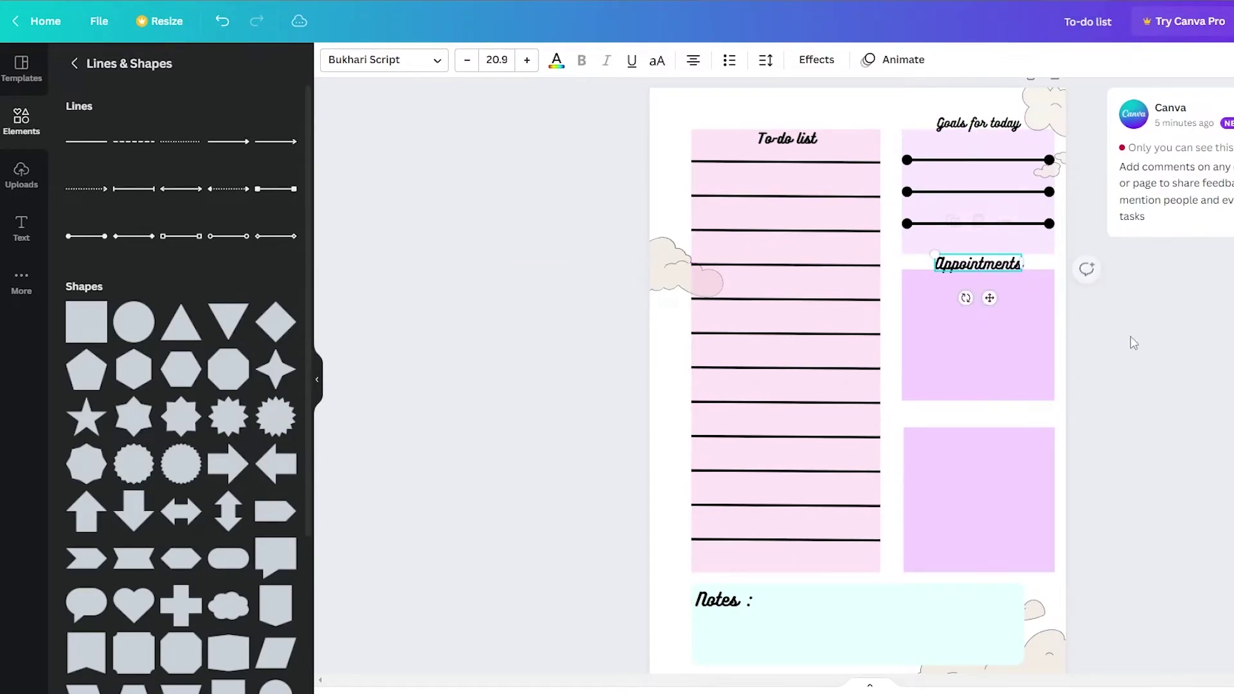
click(1155, 370)
Step: Add the text heading "Urgent" and enlarge it, centred on the top edge of the lower purple rectangle
click(988, 466)
click(1135, 454)
click(1000, 468)
key(t)
drag(1001, 468, 981, 444)
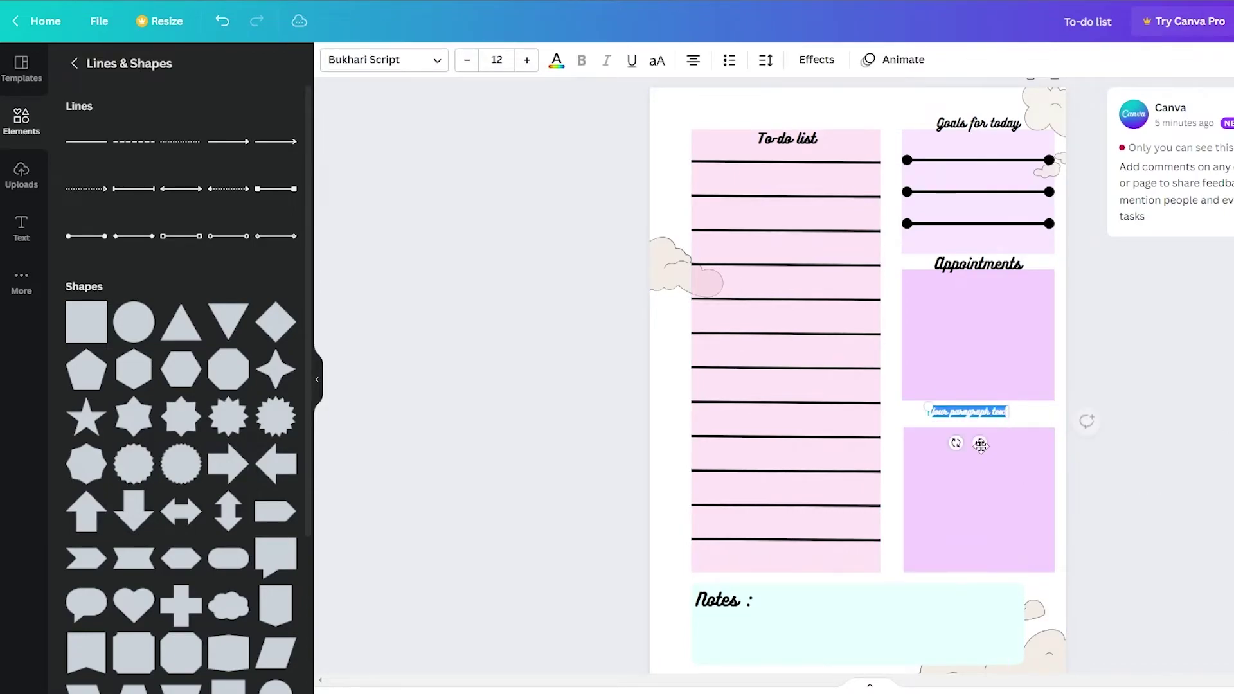
text(Urgent)
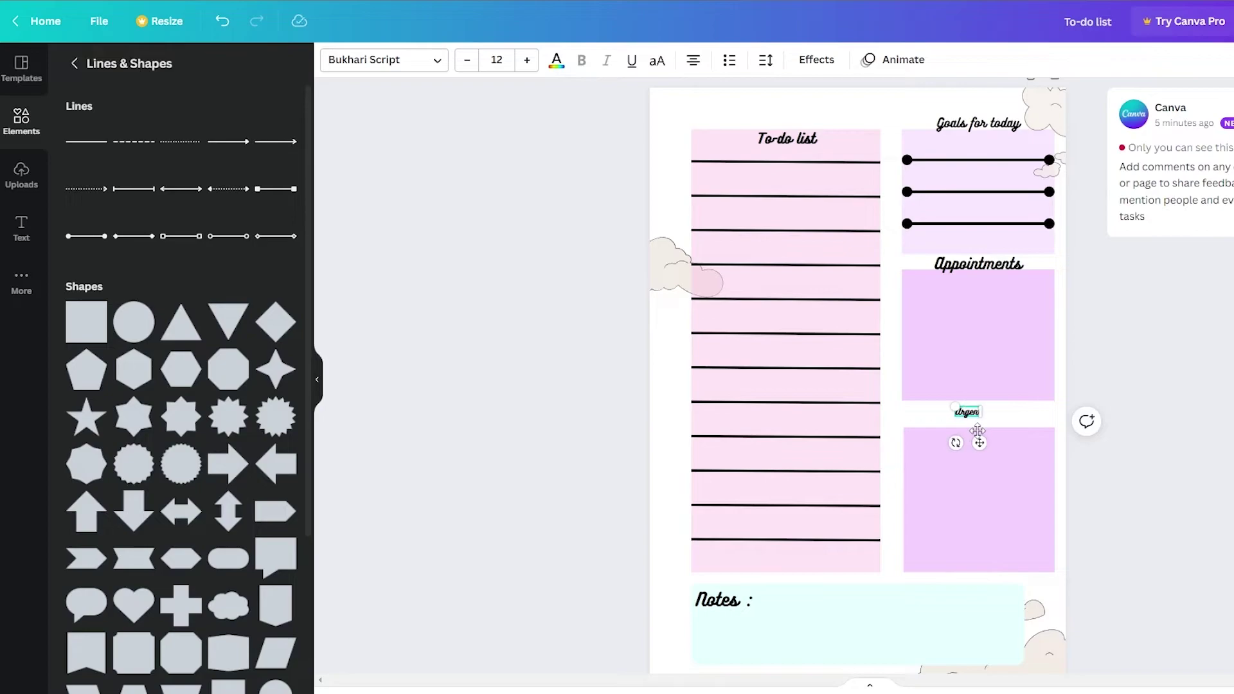
mouse_move(983, 411)
mouse_down()
mouse_move(1012, 427)
mouse_move(998, 417)
mouse_up()
click(1223, 445)
click(1051, 424)
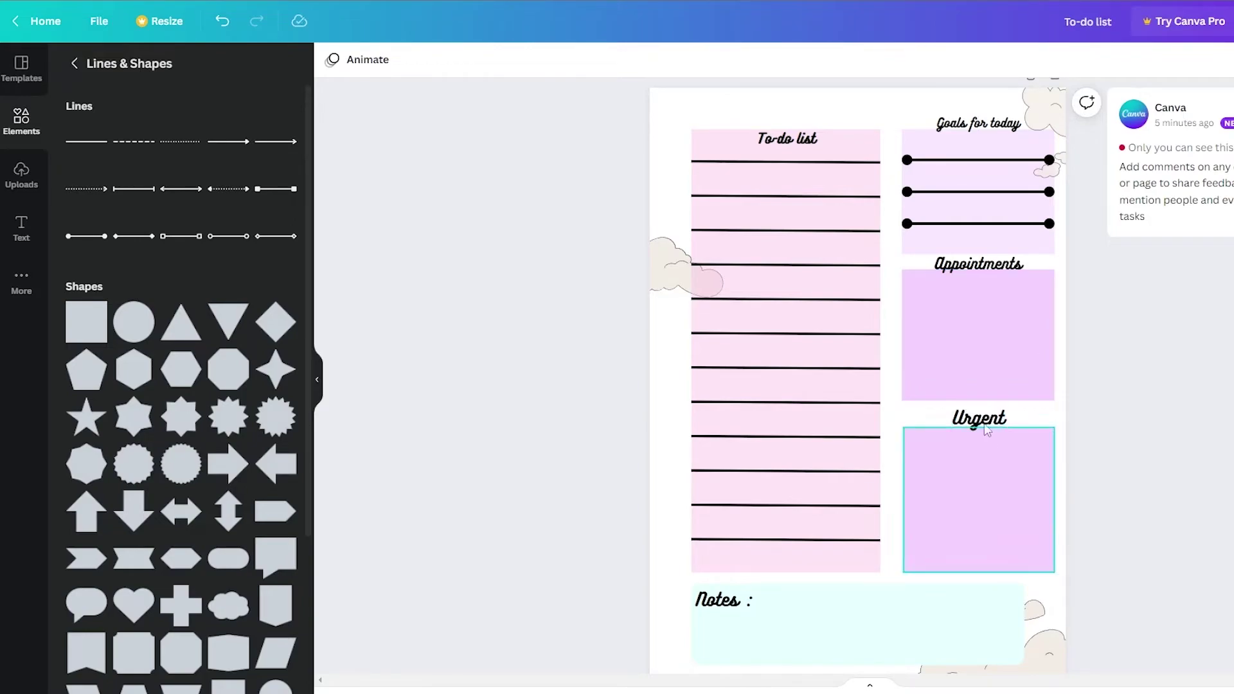
scroll(180, 396, down, 4)
scroll(180, 395, down, 6)
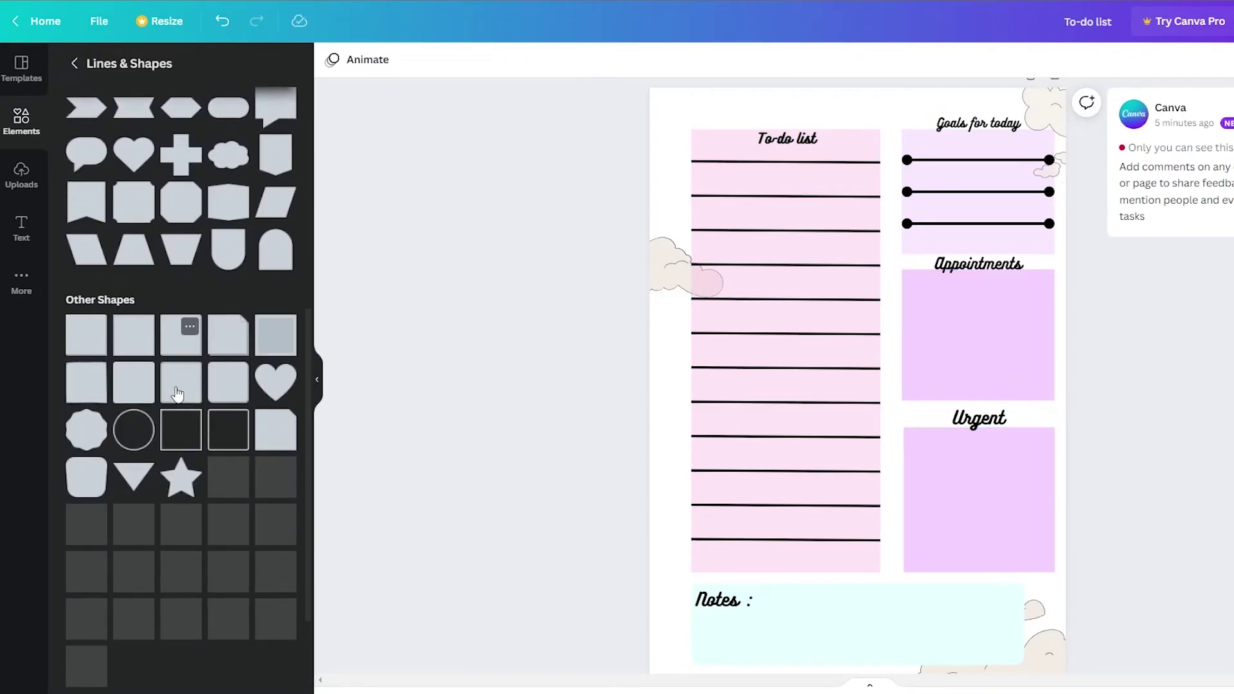
scroll(236, 588, up, 10)
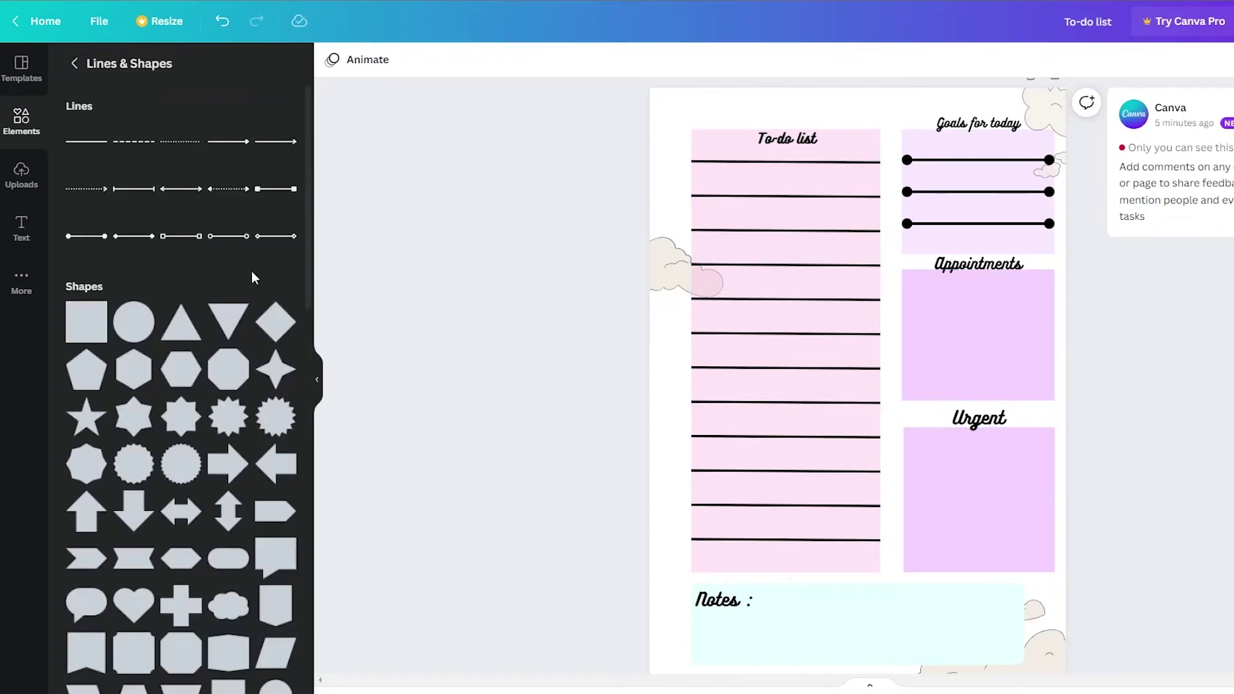
click(133, 322)
click(411, 60)
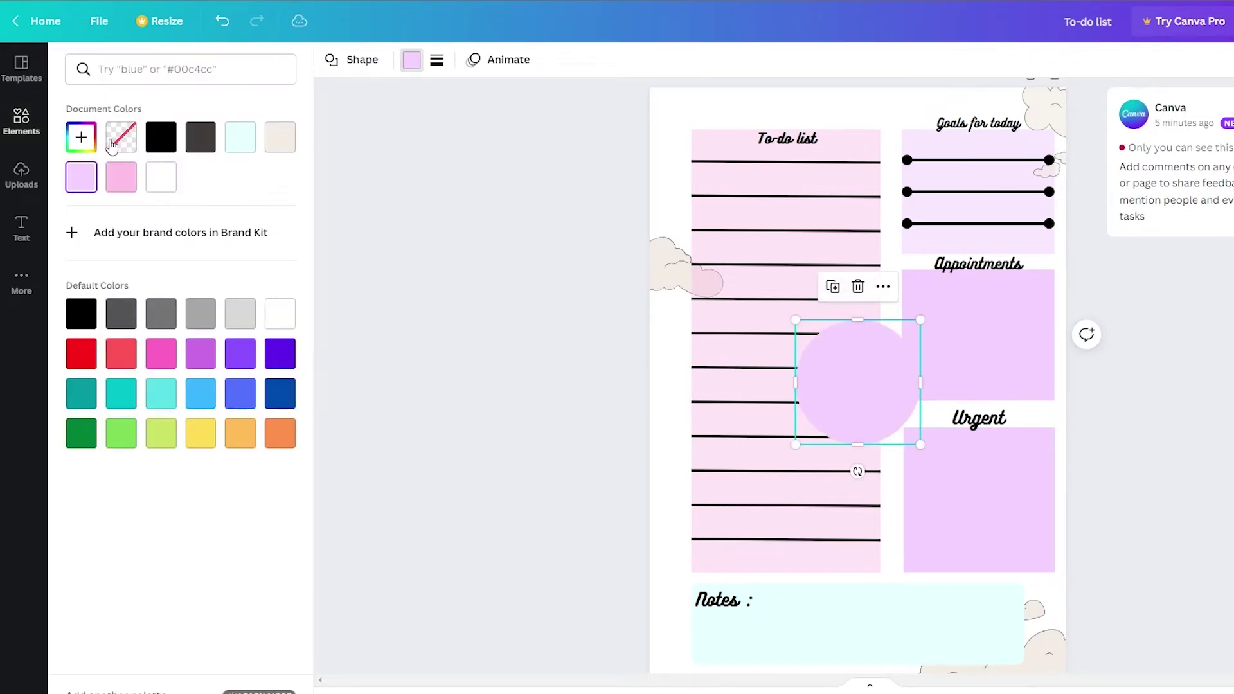
click(160, 137)
drag(921, 319, 799, 435)
key(Delete)
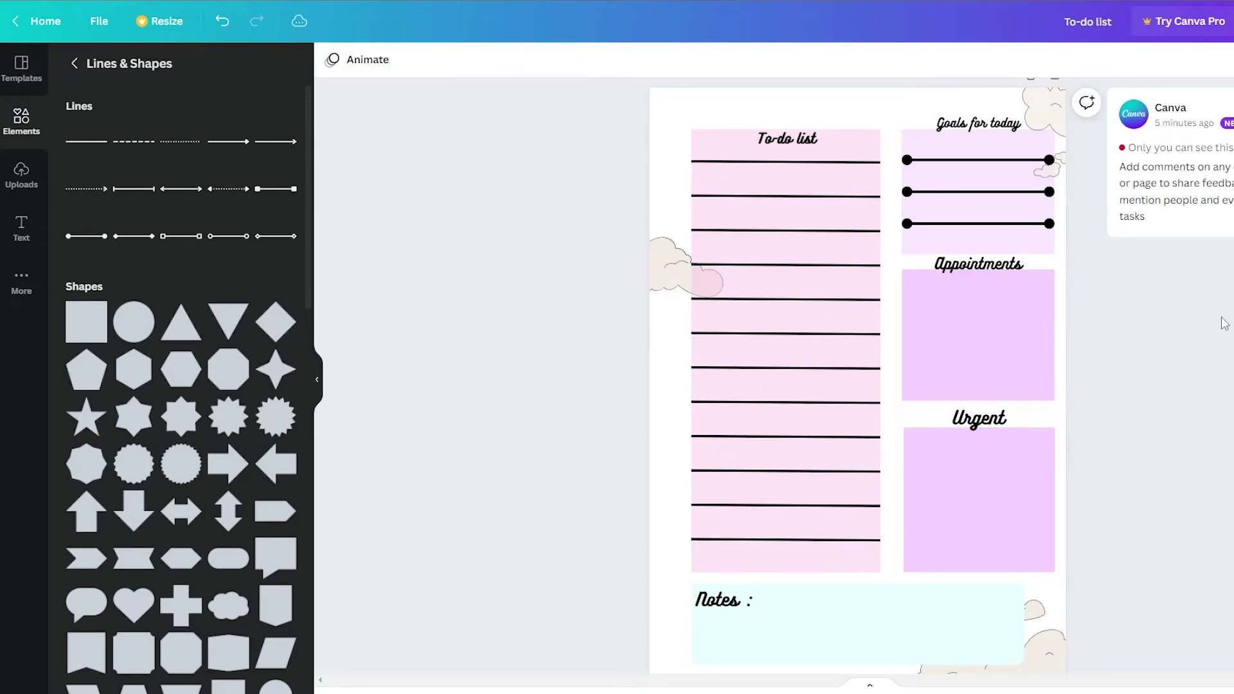
Step: Add a square shape over the page's upper-left corner and send it backward behind the to-do list block
scroll(1085, 317, up, 1)
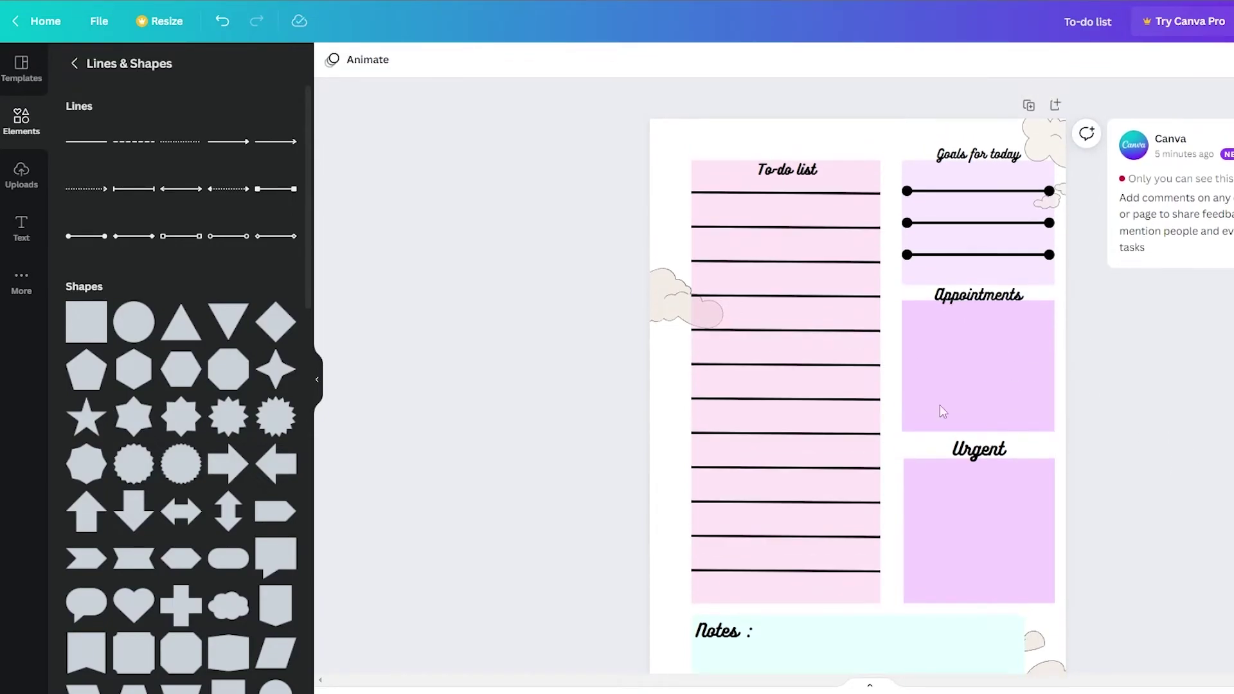
scroll(1039, 513, down, 2)
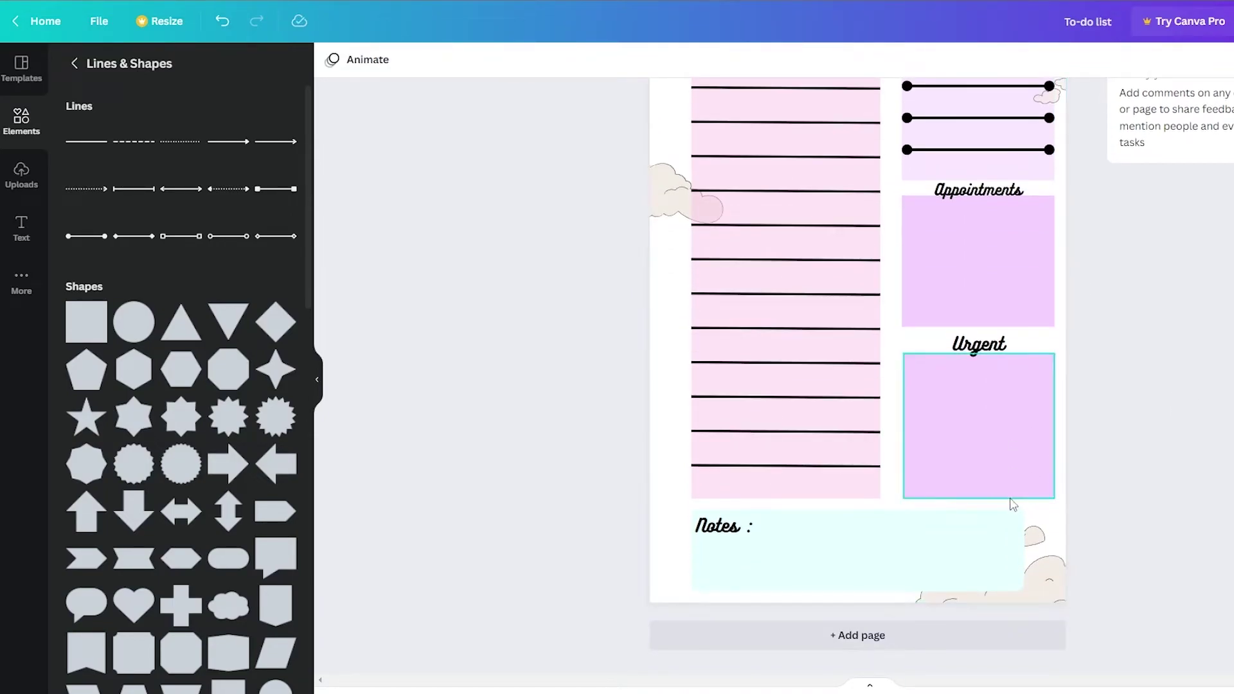
scroll(1008, 502, up, 2)
click(702, 119)
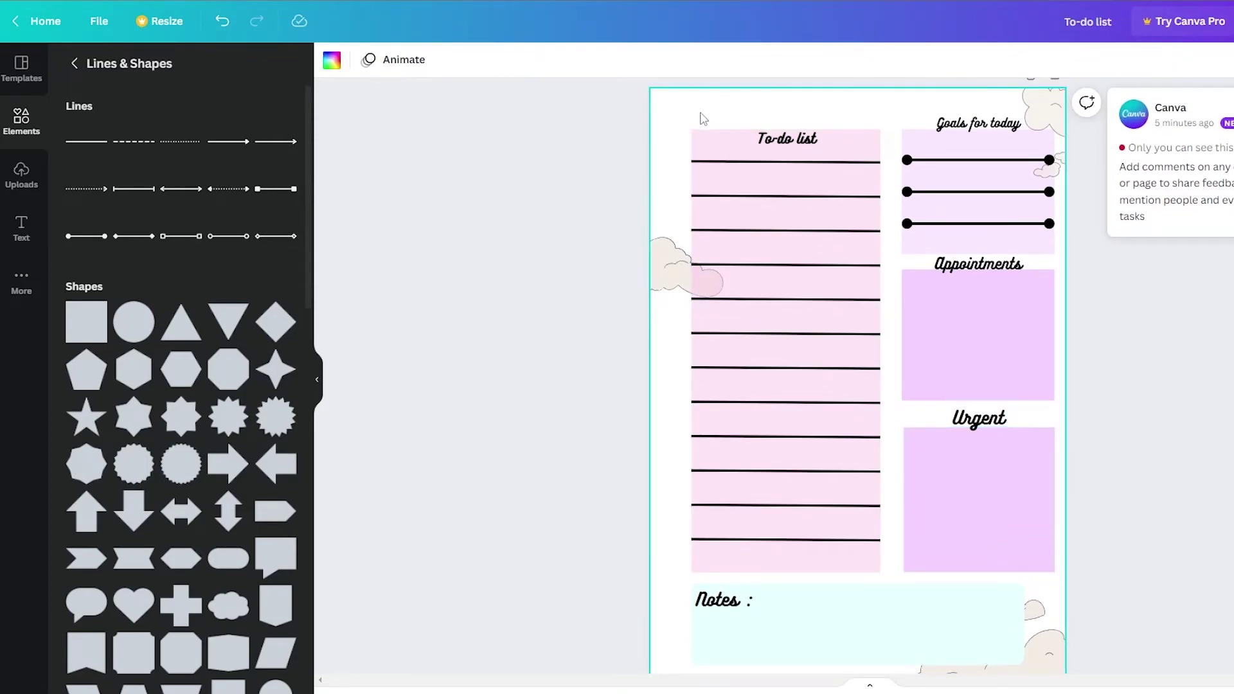
click(94, 313)
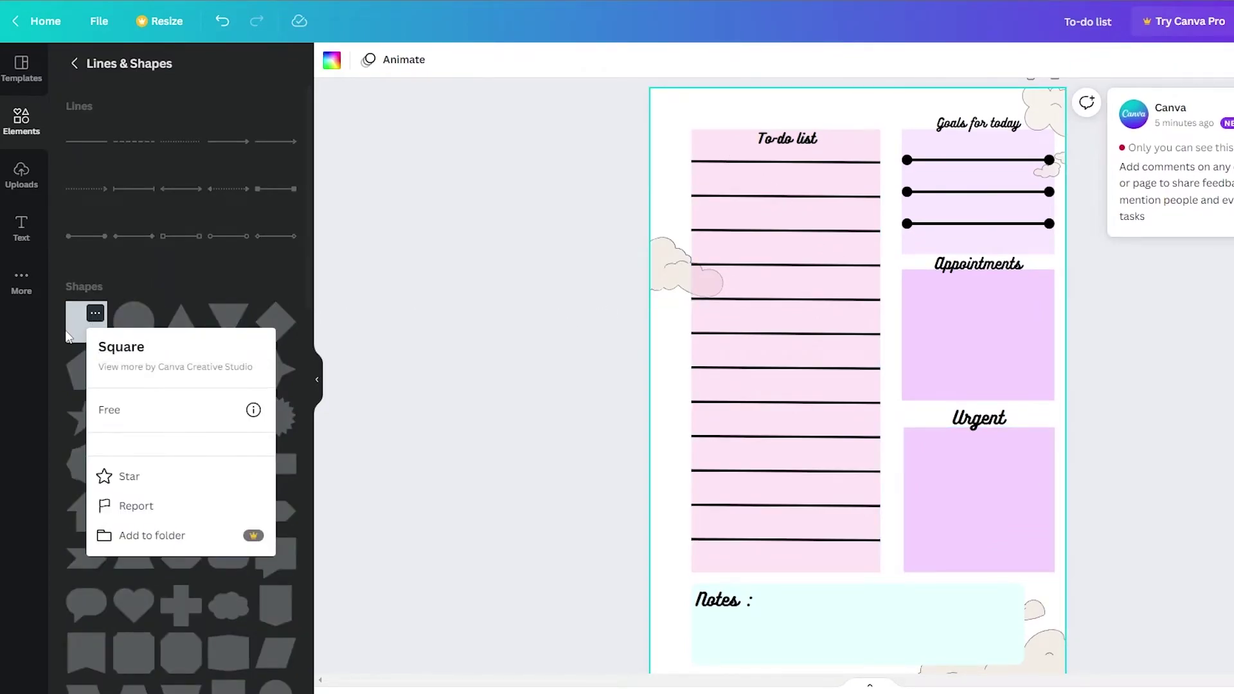
click(65, 330)
click(75, 339)
drag(877, 372, 723, 128)
right_click(724, 129)
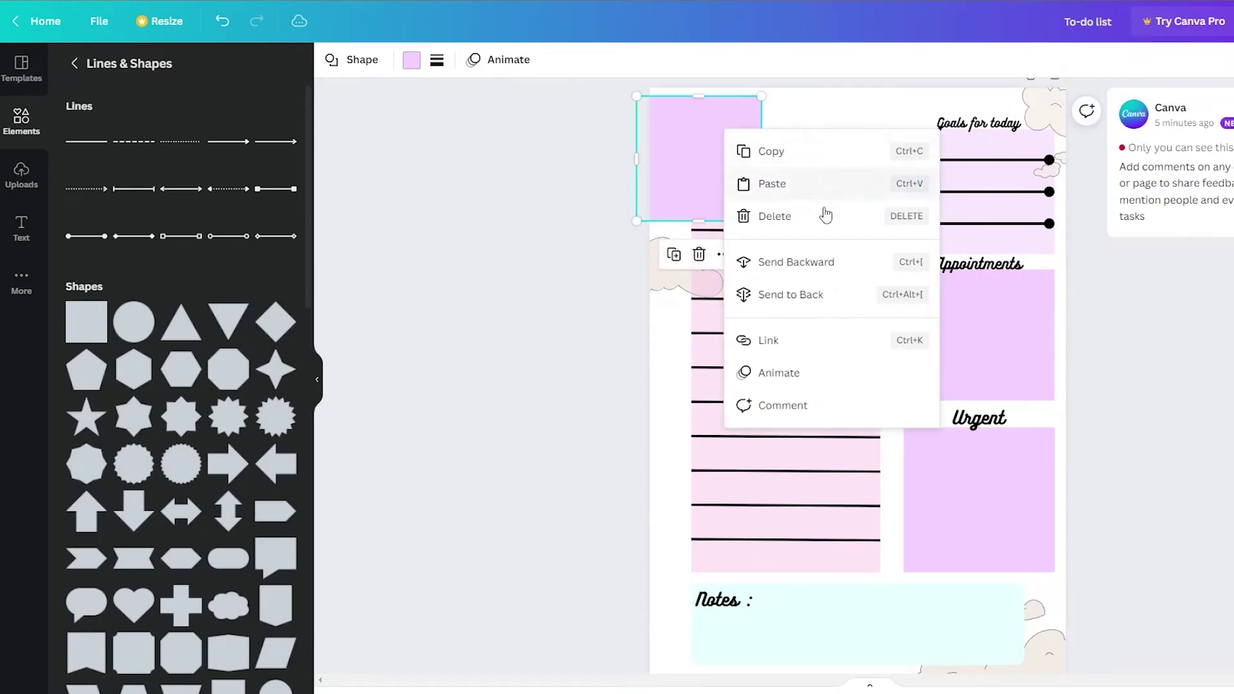
click(835, 270)
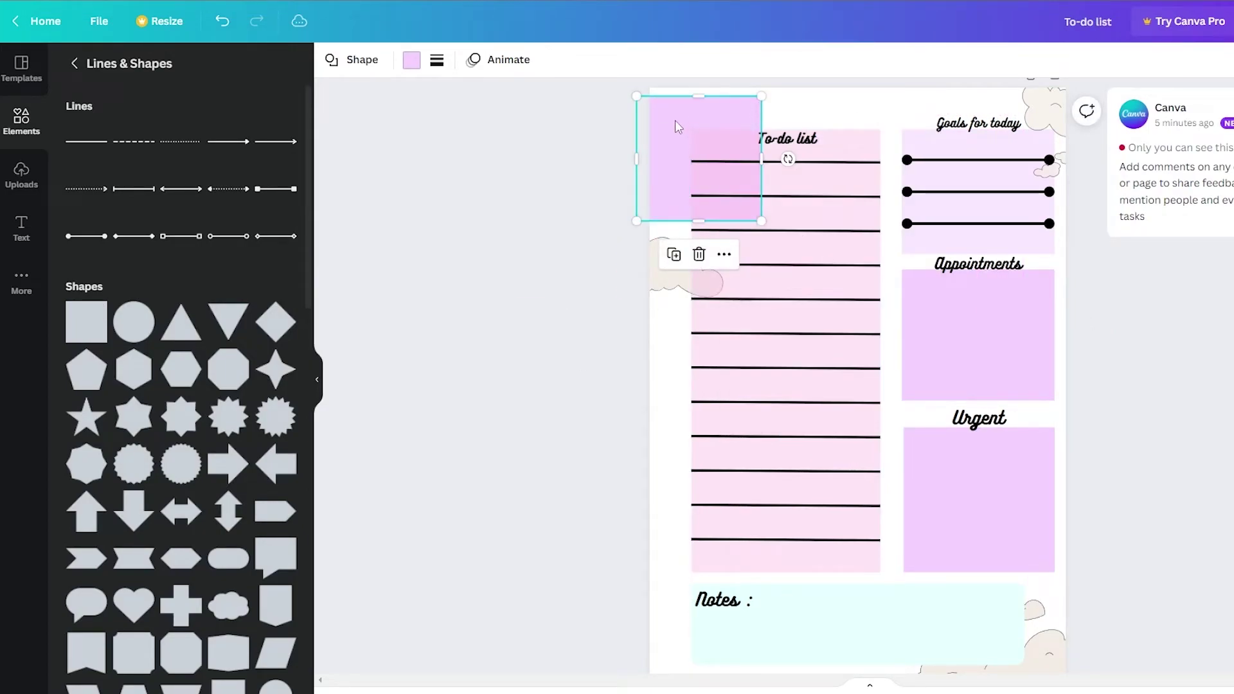
Step: Recolour the new square dark grey from the document colours
click(413, 62)
click(210, 151)
click(235, 148)
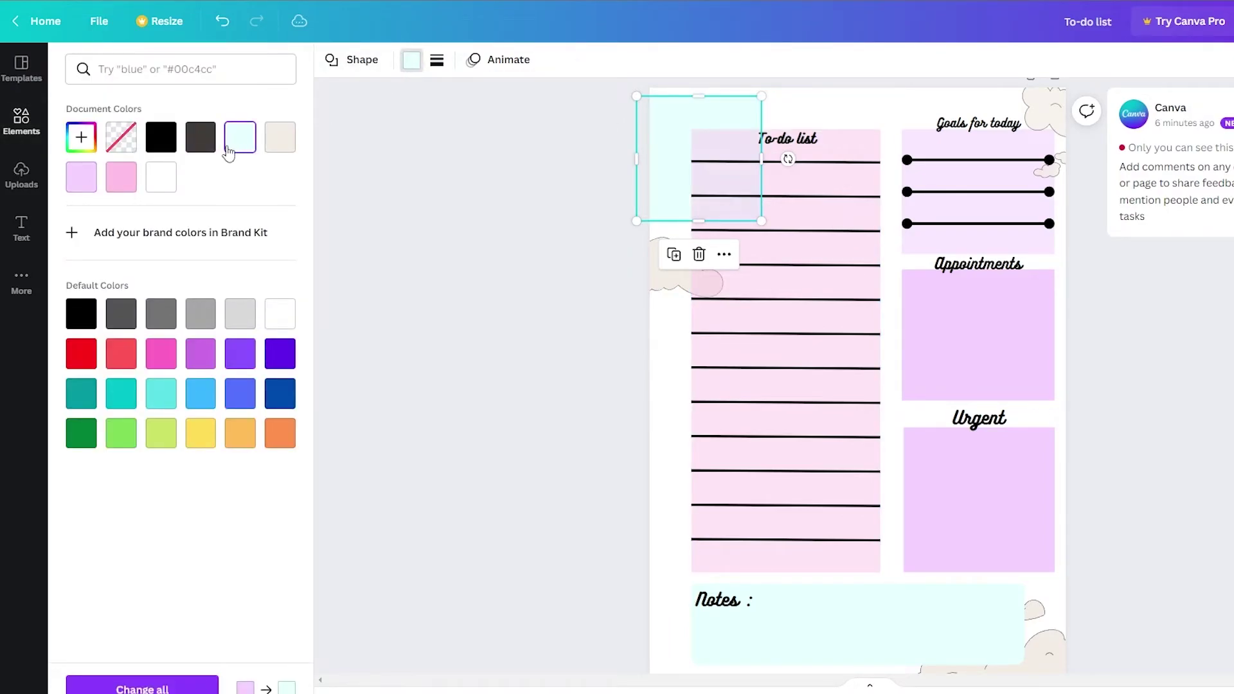
click(201, 139)
Step: Enlarge the dark grey square to cover the whole page and send it behind the cloud beside the to-do list
drag(768, 222, 989, 440)
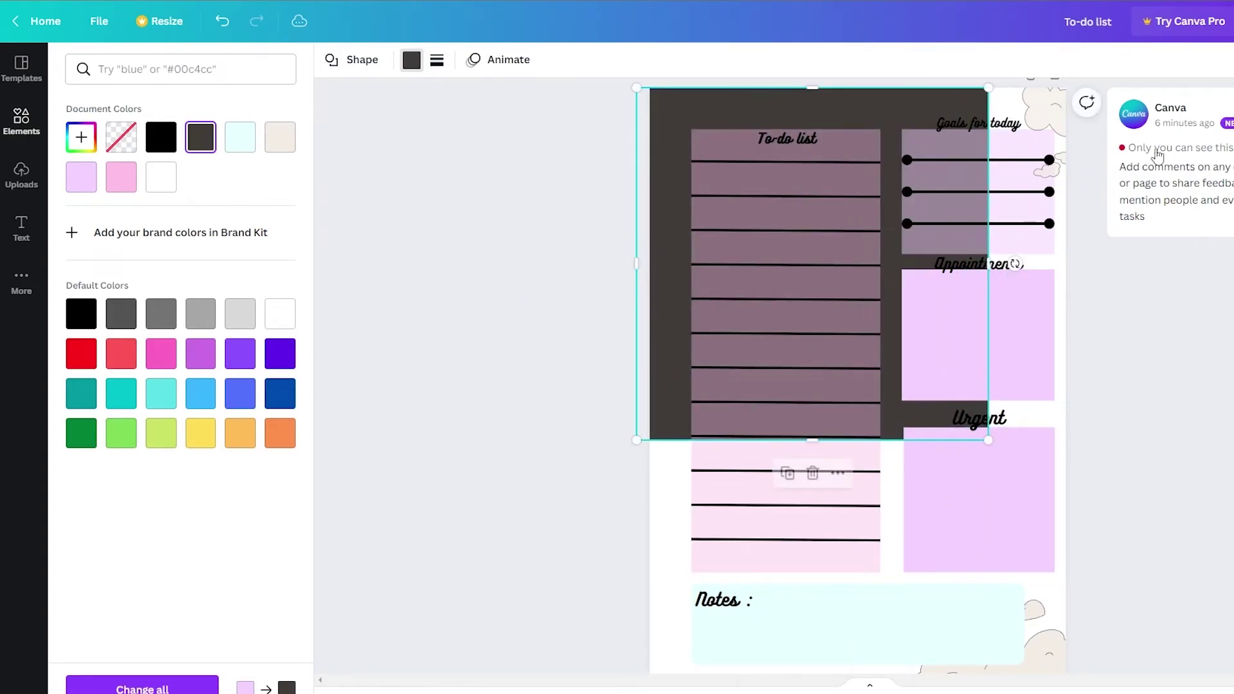
drag(992, 445, 1233, 684)
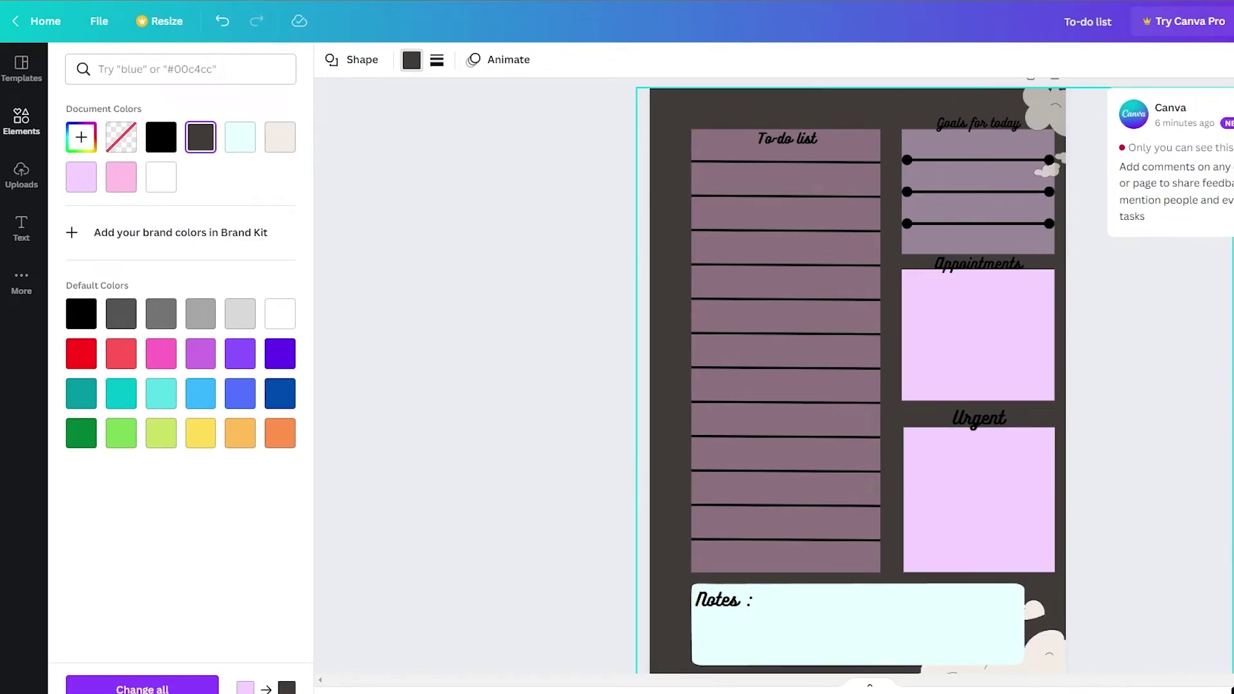
right_click(673, 133)
click(755, 281)
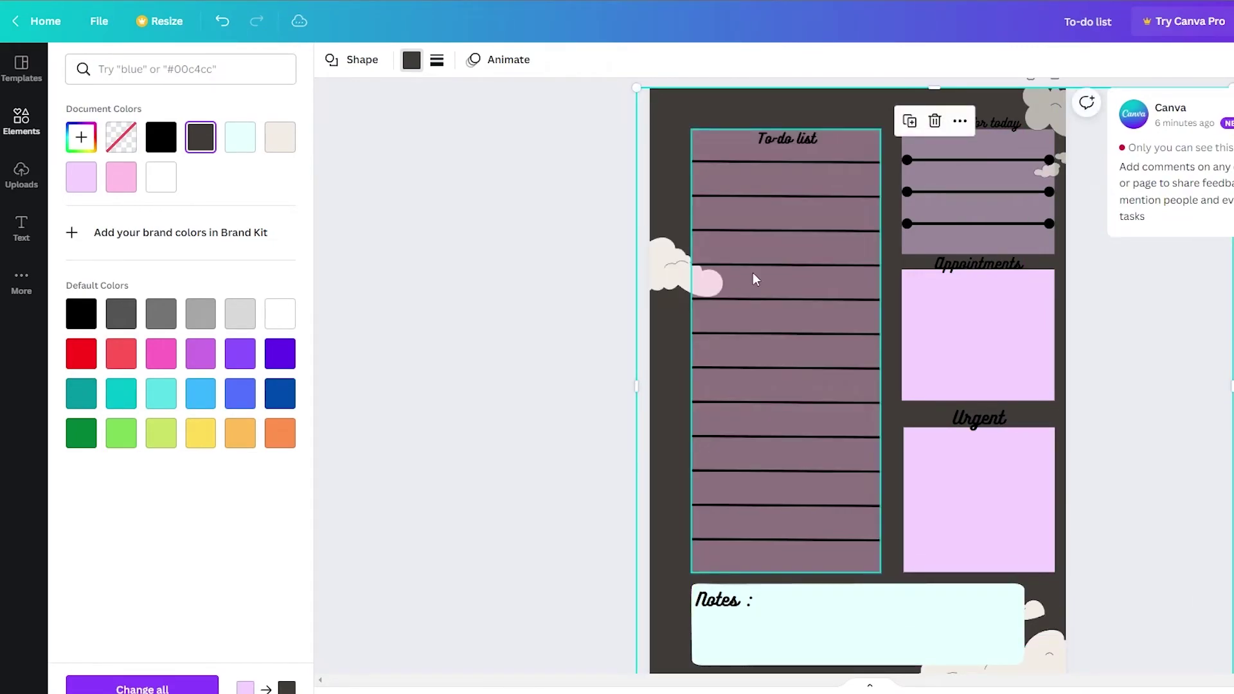
Step: Make the pink to-do list block and the purple "Goals for today" block fully opaque
click(743, 204)
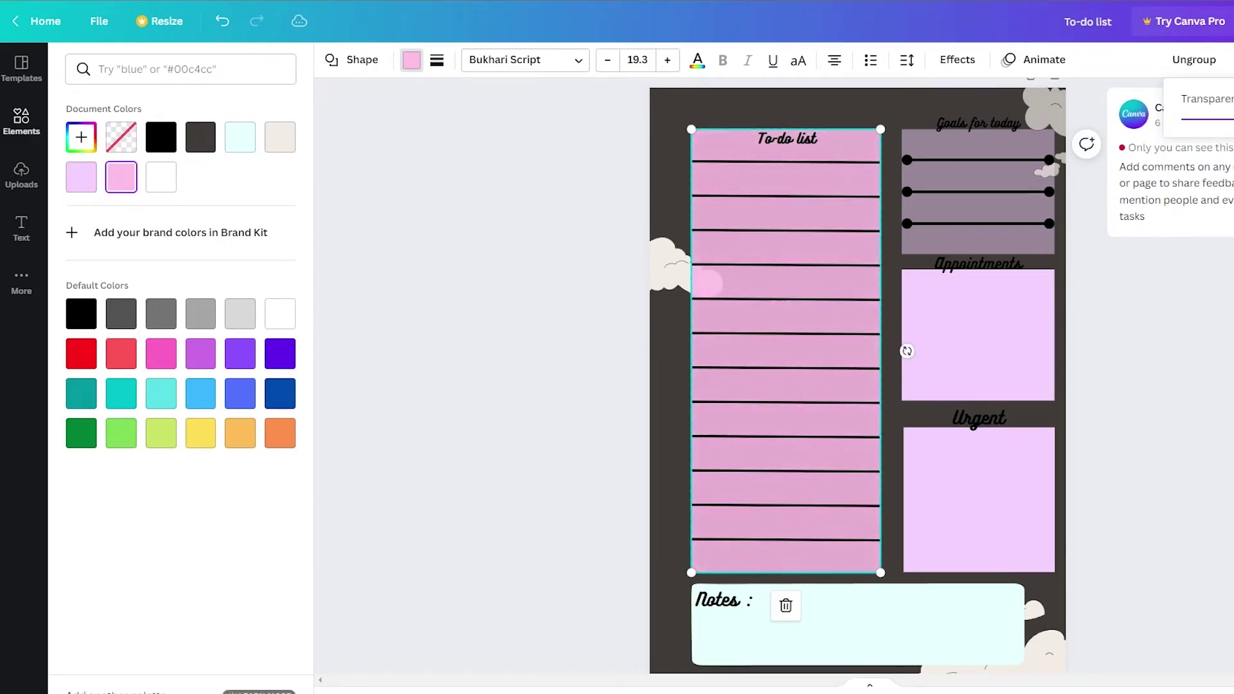
click(981, 217)
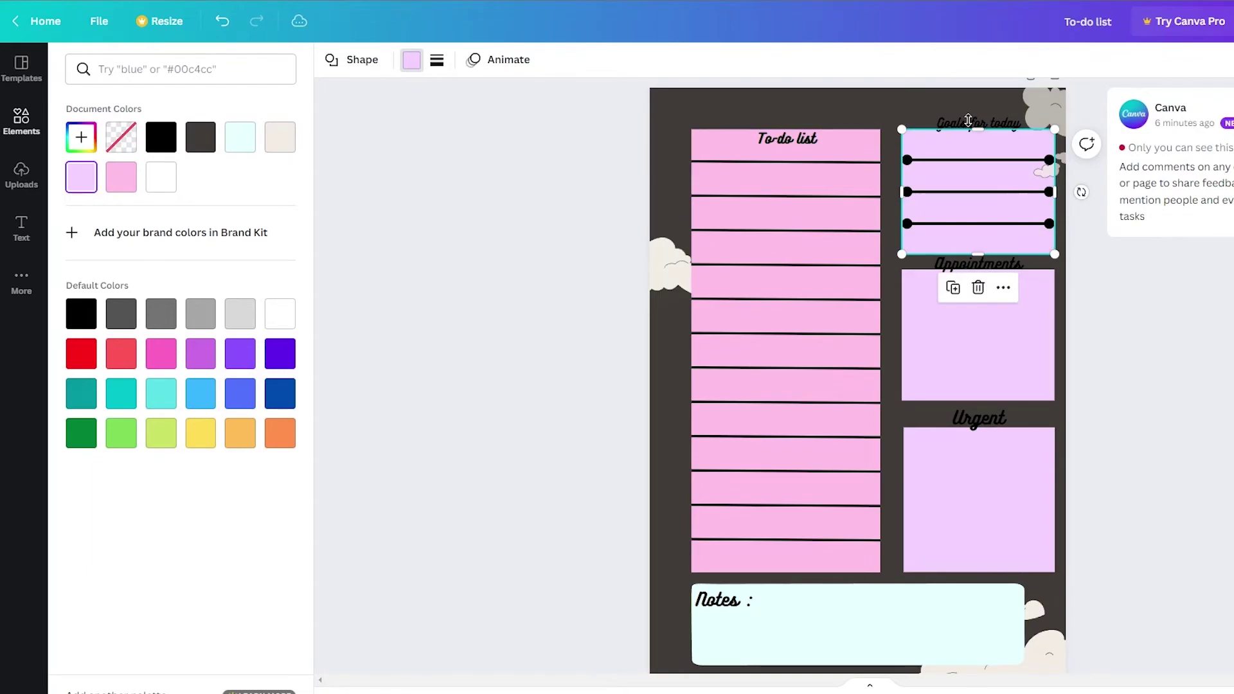
click(980, 123)
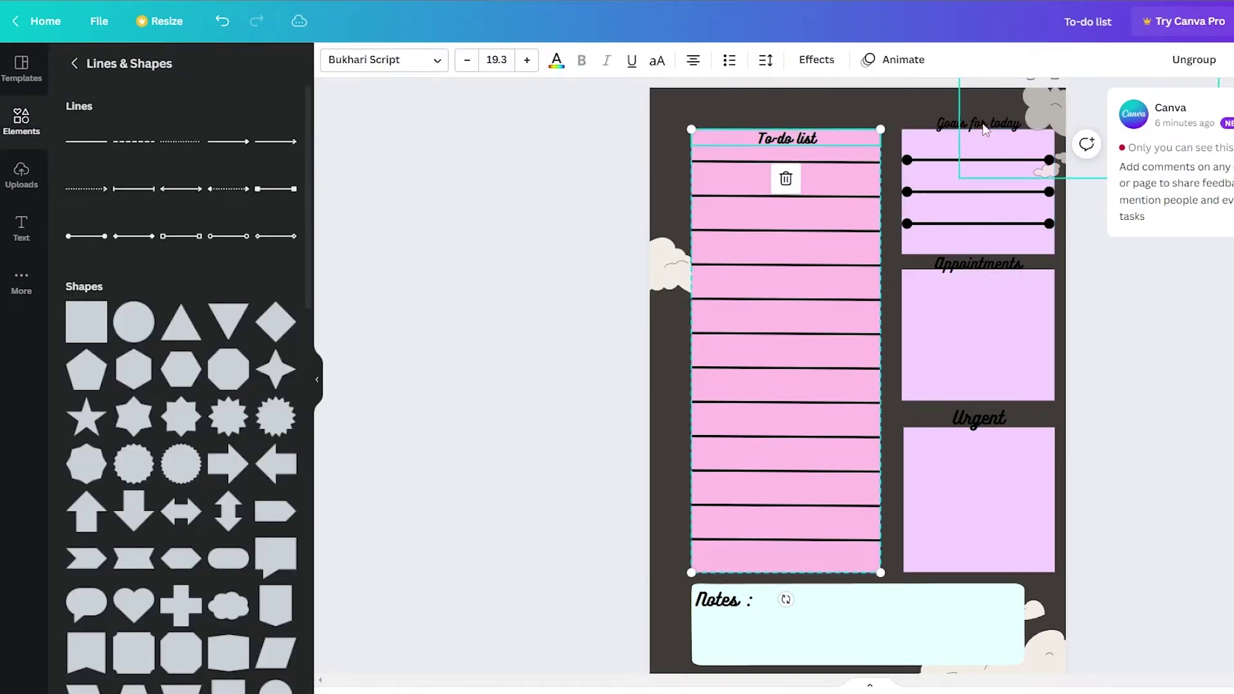
click(384, 60)
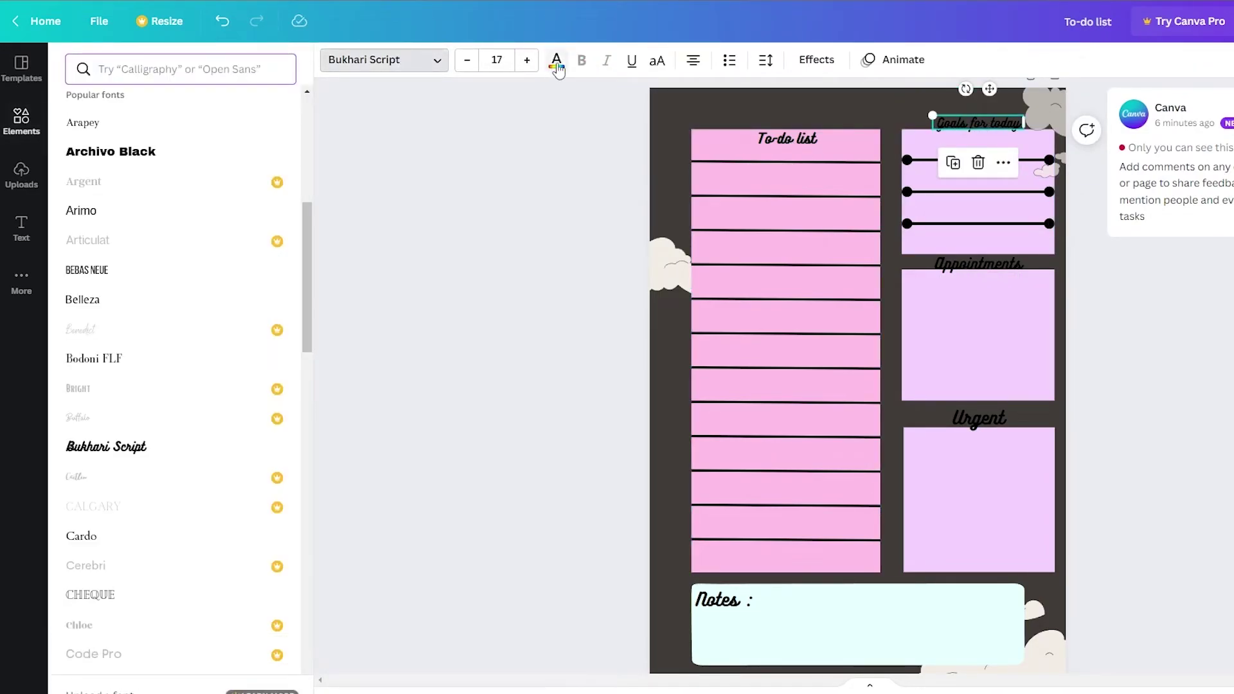
click(557, 59)
click(128, 176)
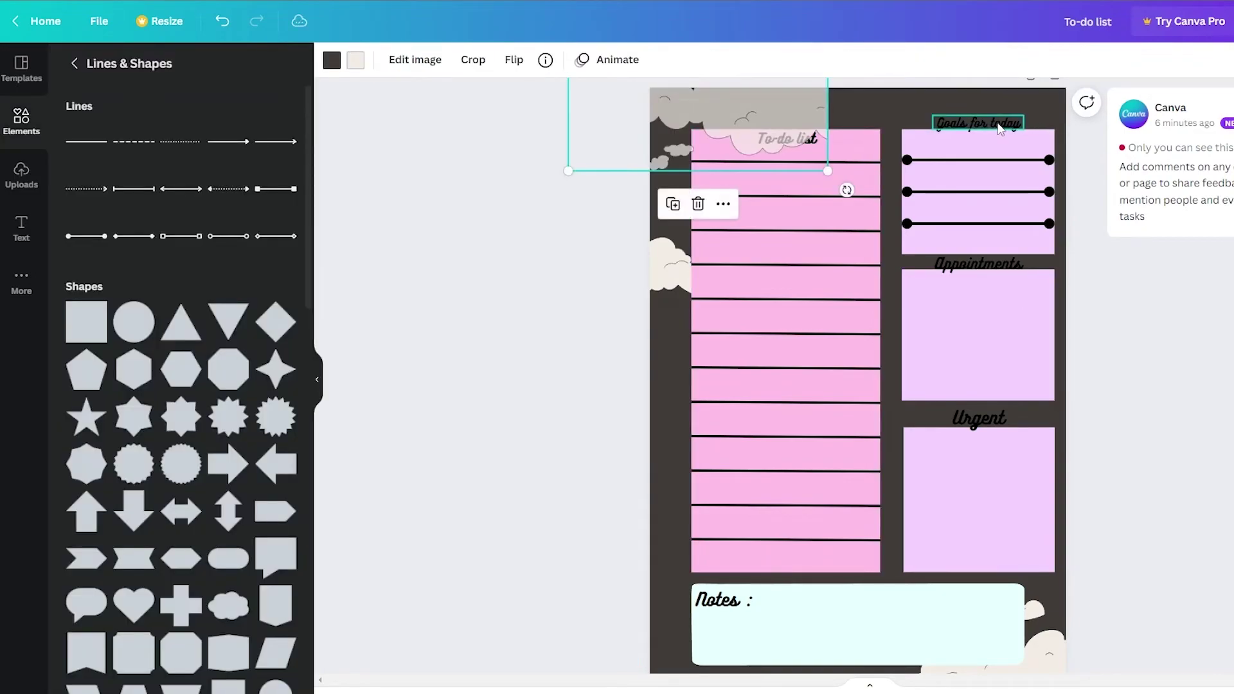
Step: Move the "Goals for today" heading down inside its block and shift the block's lines down to make room
click(997, 126)
drag(998, 125, 1000, 136)
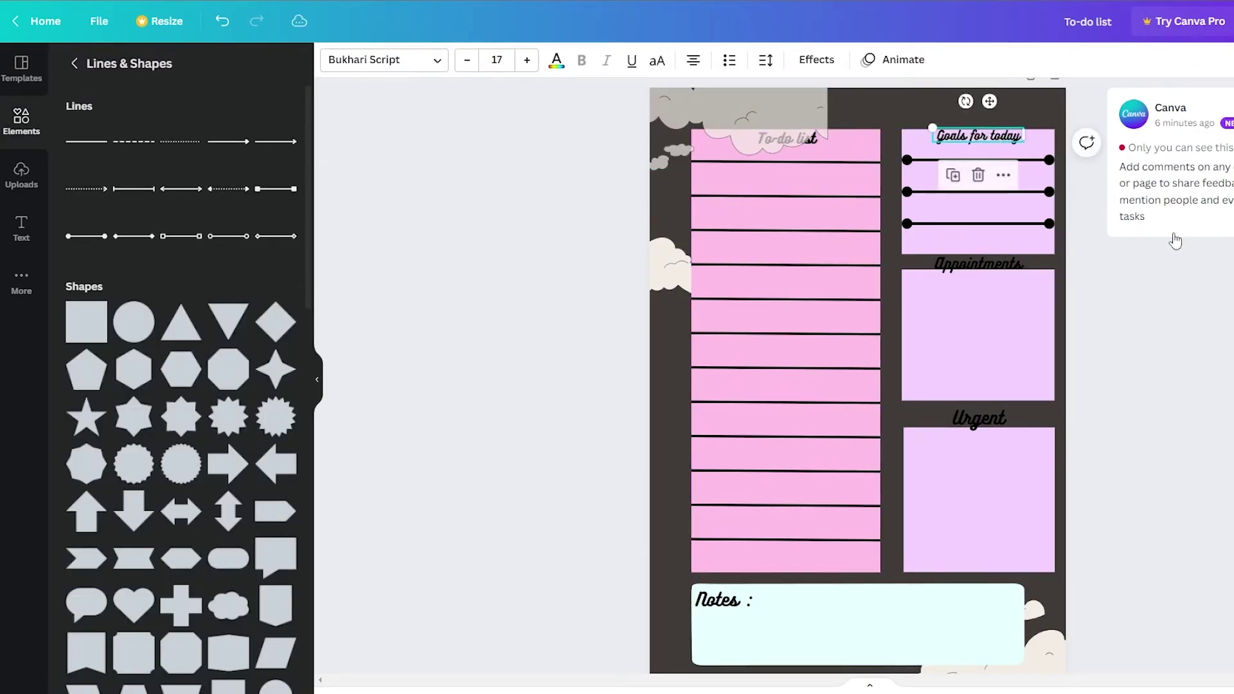
click(1206, 283)
drag(994, 223, 993, 243)
click(1021, 191)
drag(1021, 191, 1020, 213)
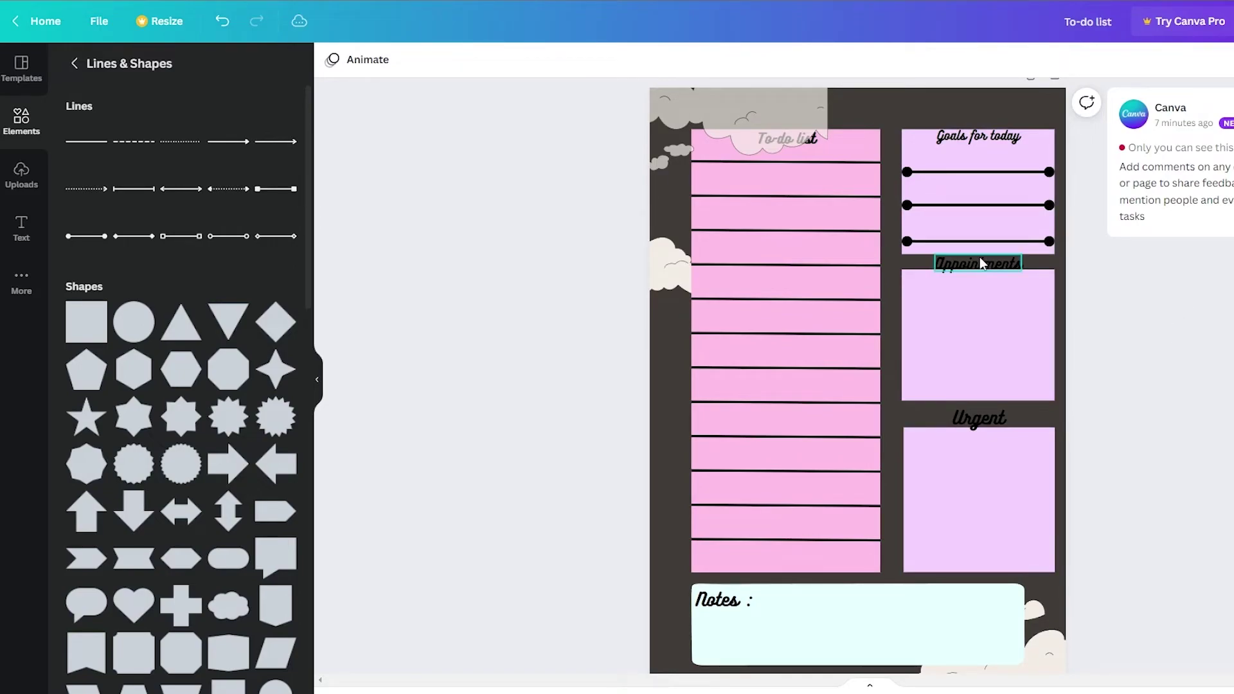
Step: Move the "Appointments" and "Urgent" headings down inside the top of their purple blocks
drag(981, 265, 981, 284)
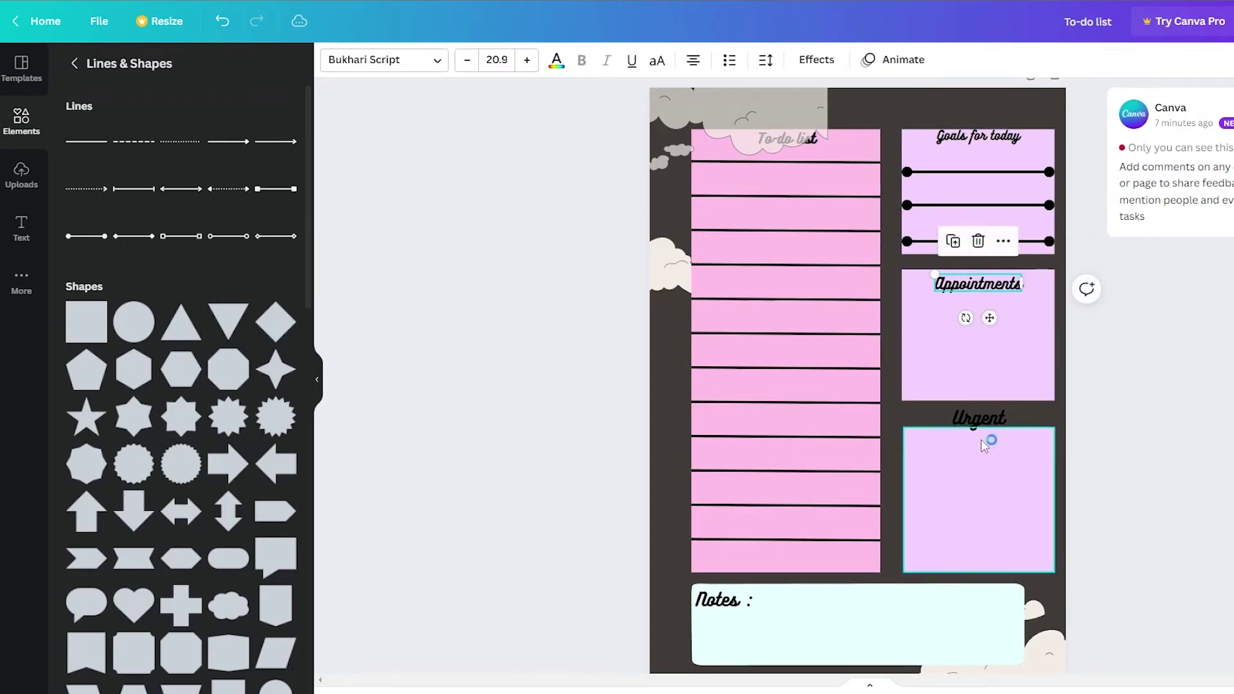
drag(982, 428, 981, 449)
click(1189, 444)
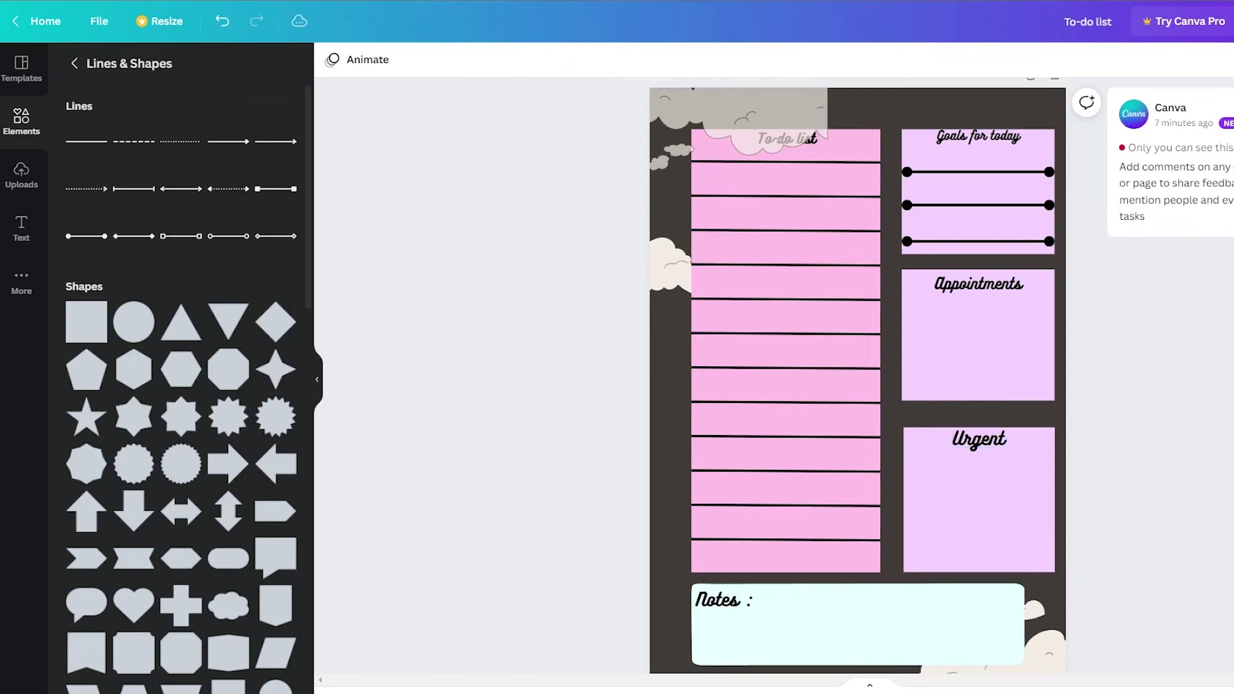
Step: Move the cloud graphic from above the to-do list to the page's upper-right corner
drag(764, 106, 1140, 114)
click(1221, 485)
scroll(1221, 485, down, 2)
scroll(1221, 484, up, 2)
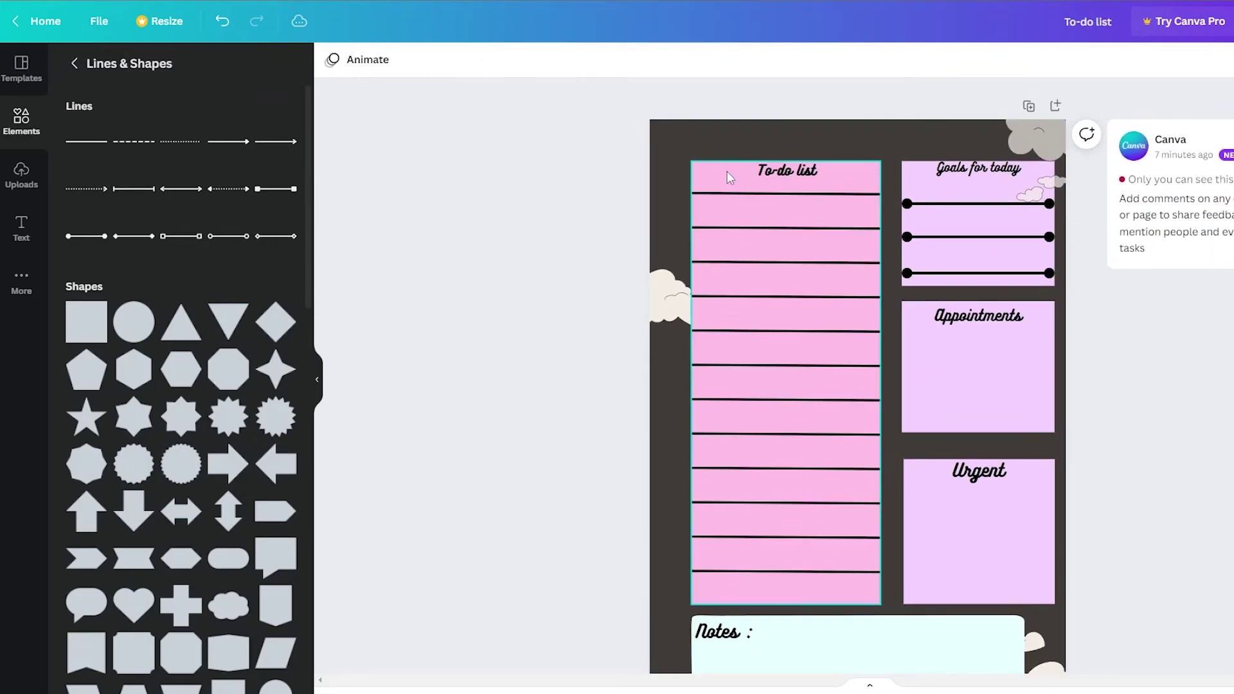
Step: Recolour the full-page background shape to the custom dark purple #6A2F7B
click(710, 135)
click(411, 60)
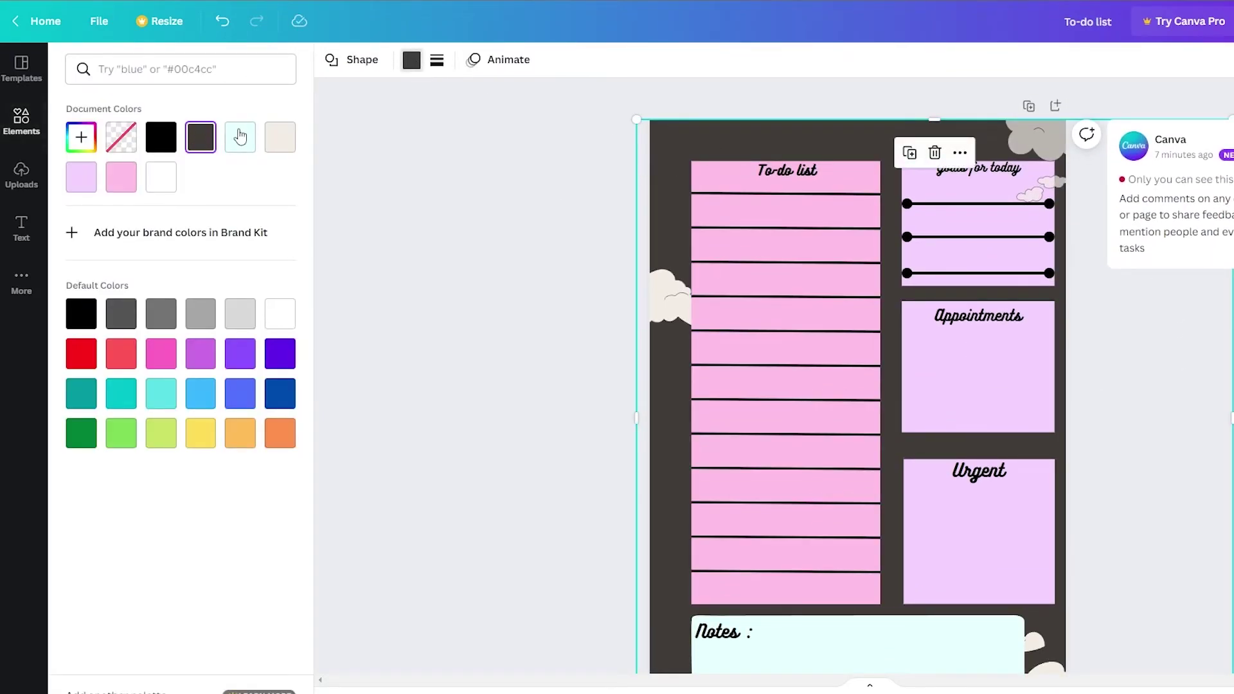
click(240, 137)
click(120, 177)
click(81, 137)
mouse_move(212, 220)
mouse_down()
mouse_move(204, 196)
mouse_move(200, 212)
mouse_up()
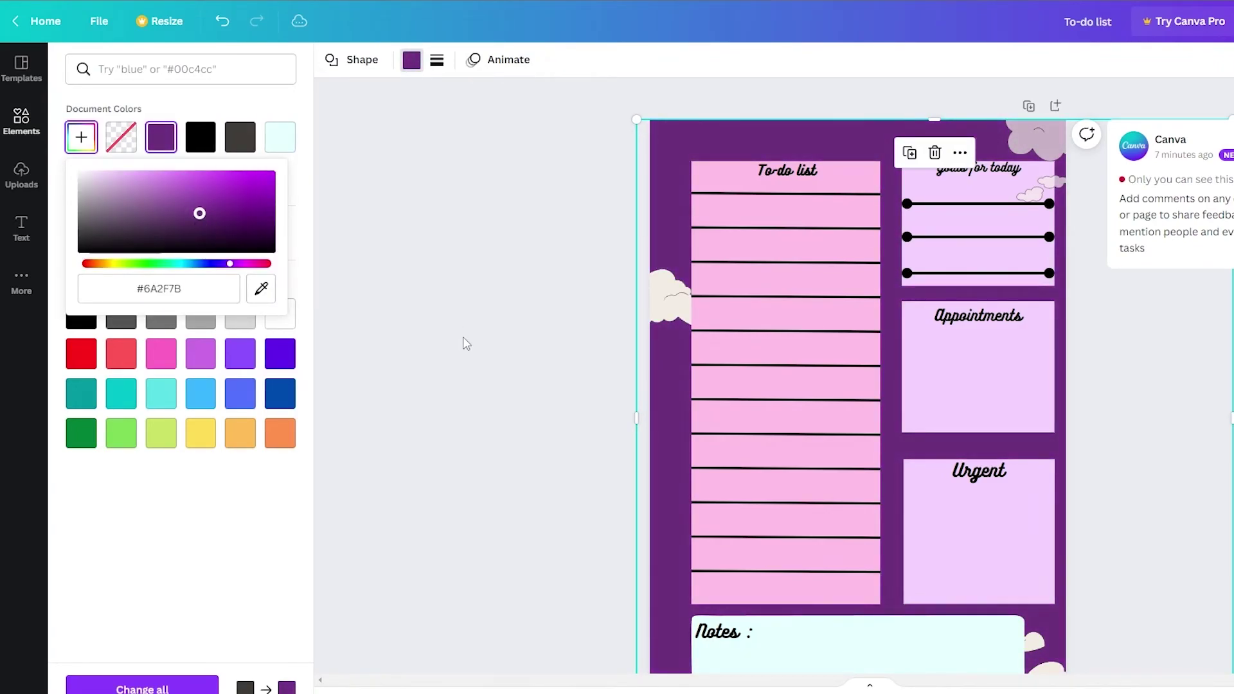
scroll(534, 348, down, 3)
key(Escape)
click(1006, 549)
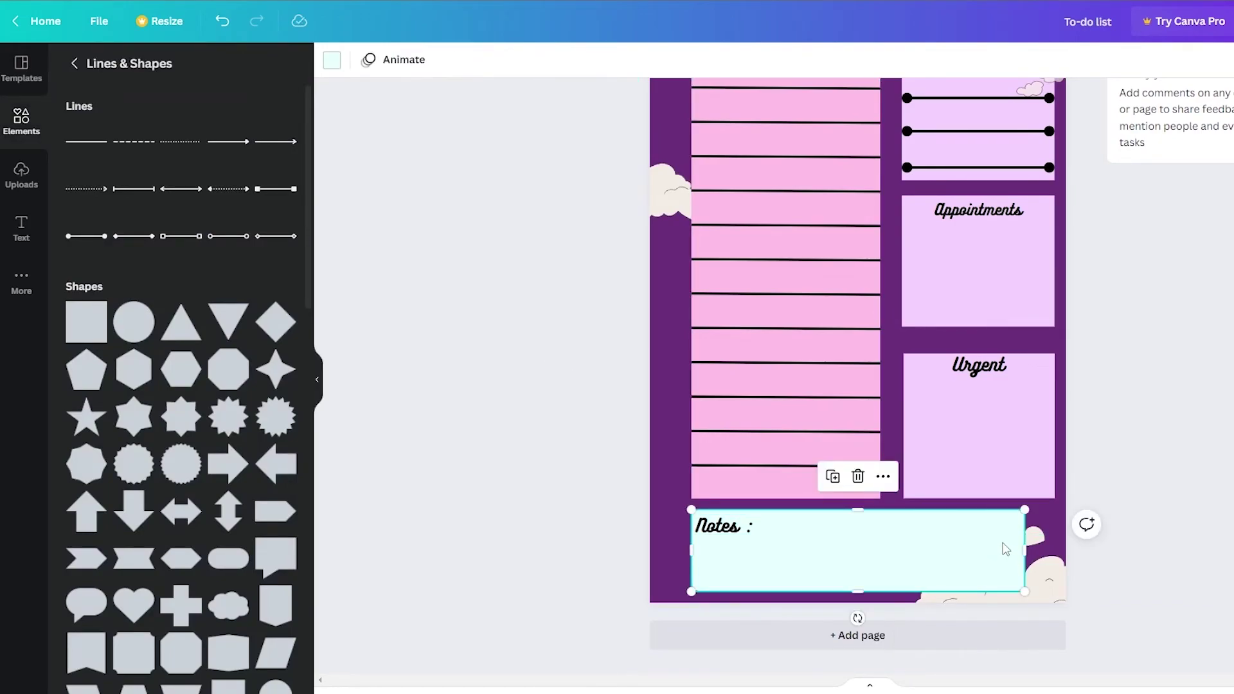
click(1186, 381)
scroll(1186, 381, up, 2)
scroll(1077, 599, down, 1)
scroll(995, 547, up, 1)
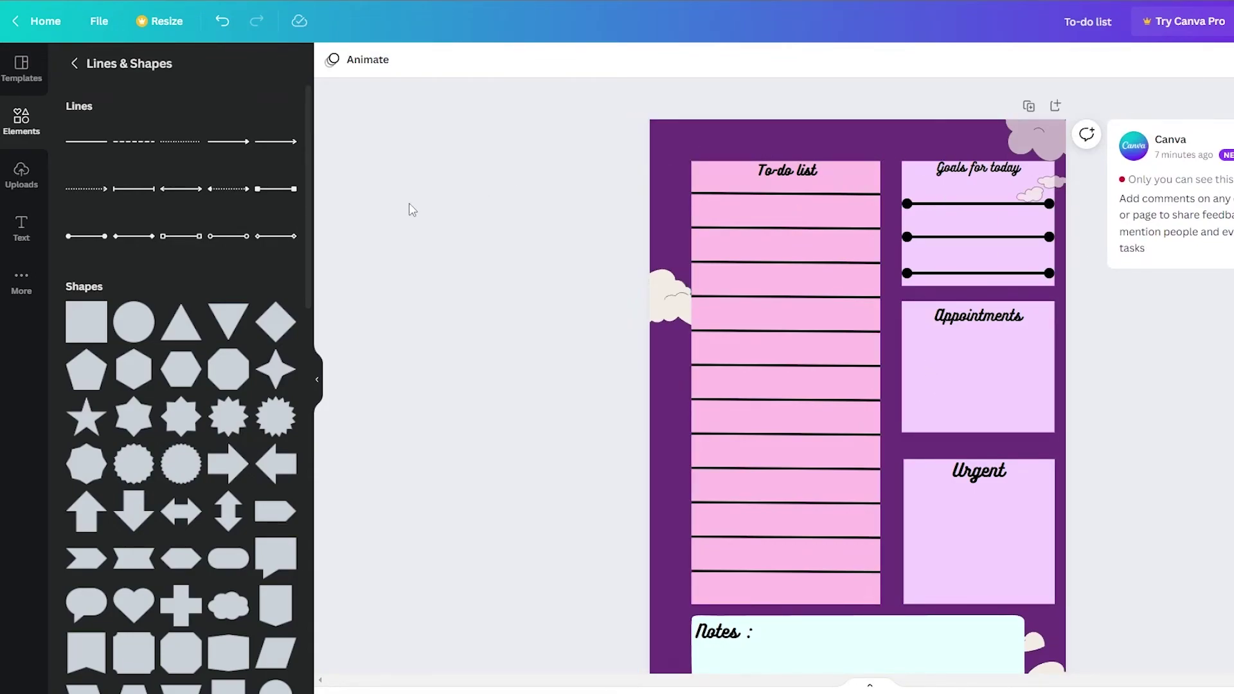
click(865, 138)
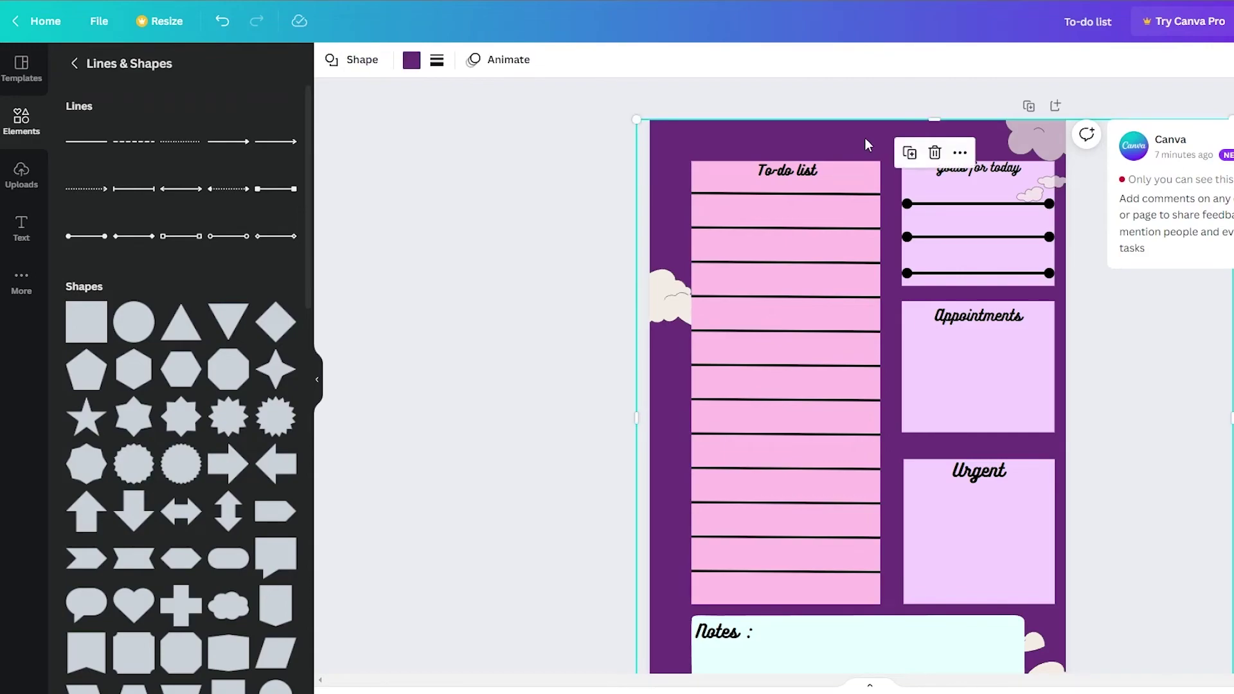
Step: Discard the full-page background shape and add an enlarged "Daily planner" title above the blocks at the page's top edge
text(t)
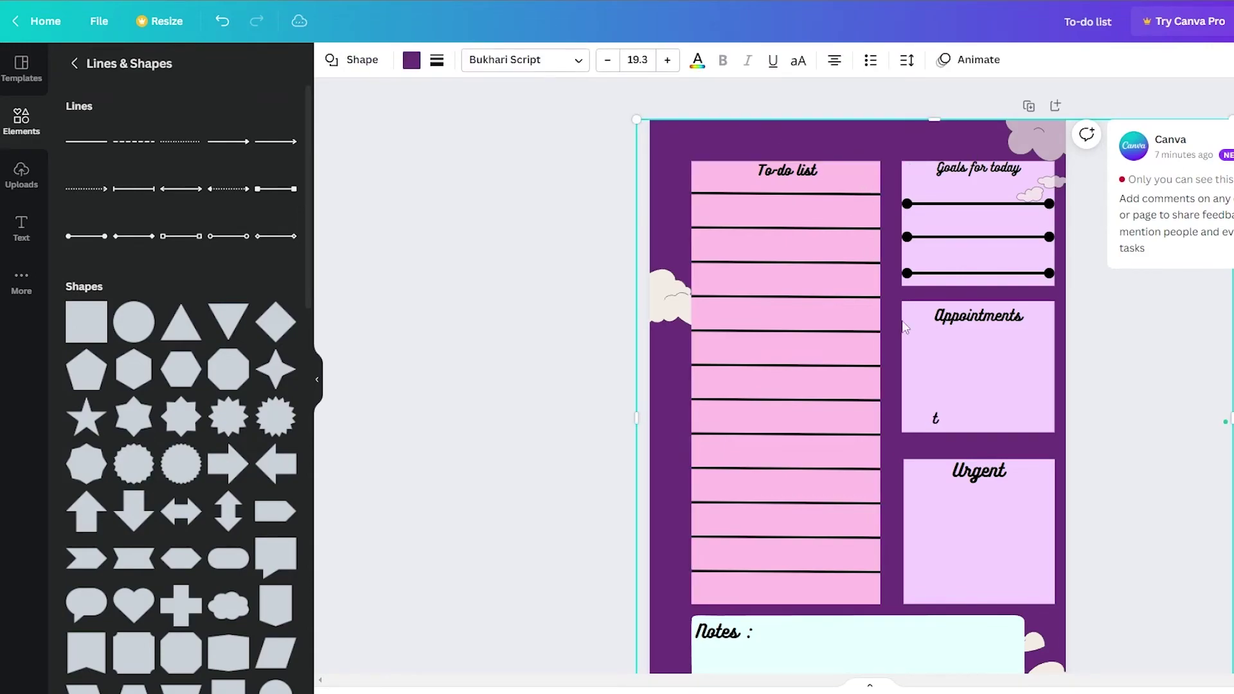
key(ctrl+z)
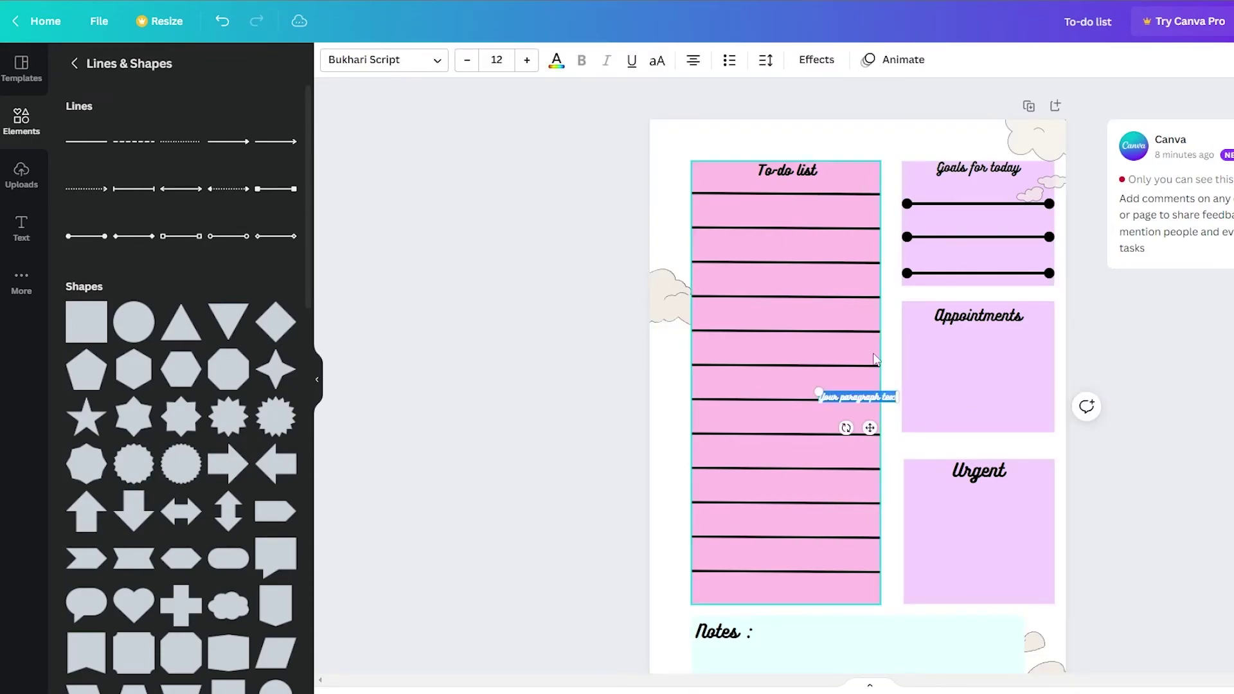
drag(896, 397, 928, 389)
drag(948, 448, 856, 181)
double_click(884, 127)
text(Daik)
key(BackSpace)
text(ly planner)
click(1215, 350)
drag(867, 142, 903, 135)
Step: Try dark purple #5E2C6D as the page's own background colour, and replace it with the default yellow
click(795, 202)
click(705, 155)
click(331, 62)
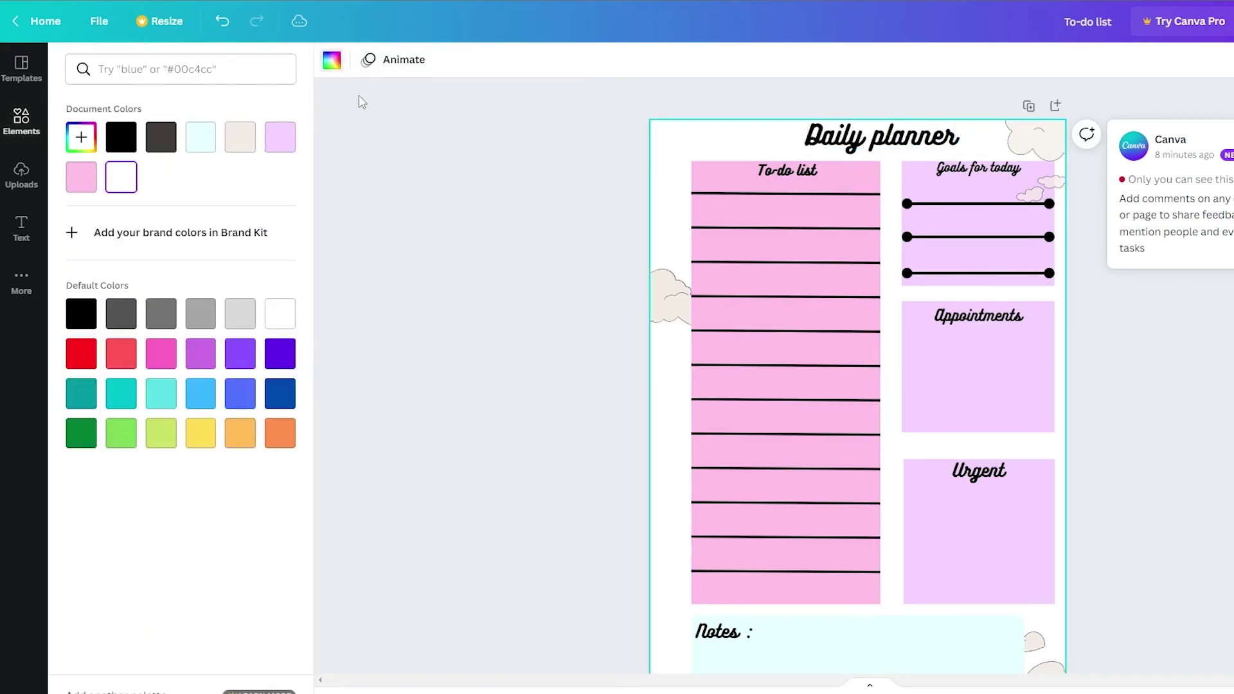
click(476, 226)
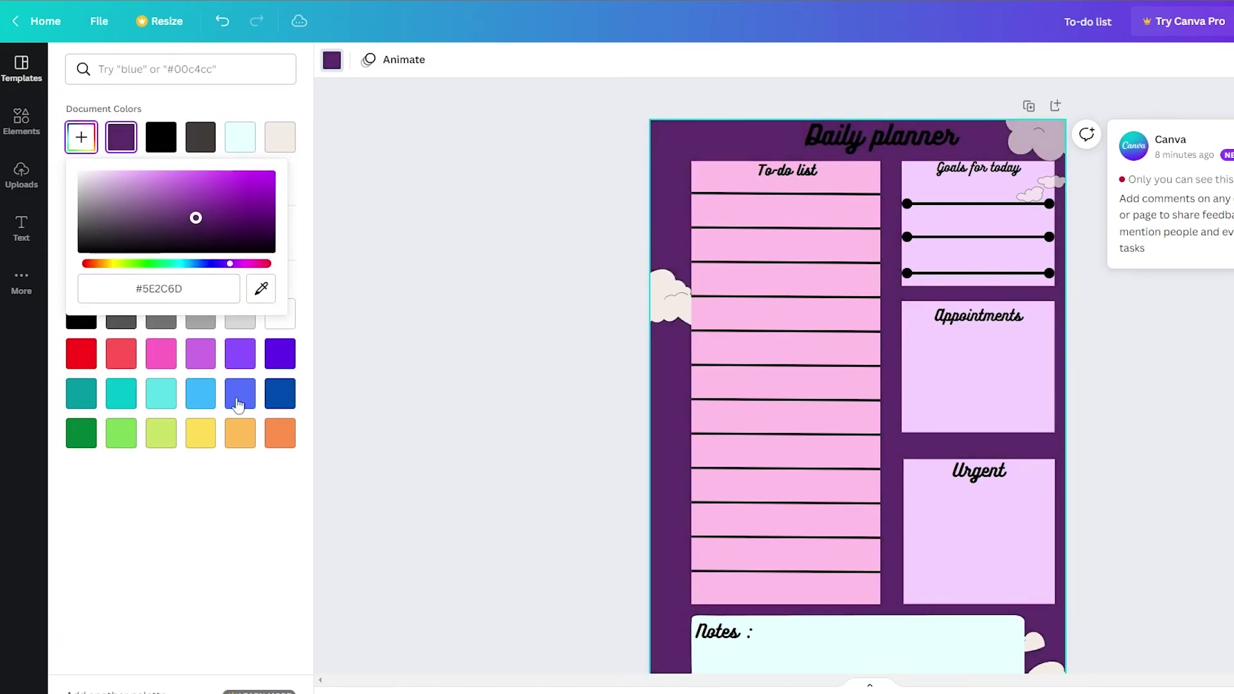
click(200, 432)
scroll(545, 483, down, 1)
scroll(544, 483, down, 2)
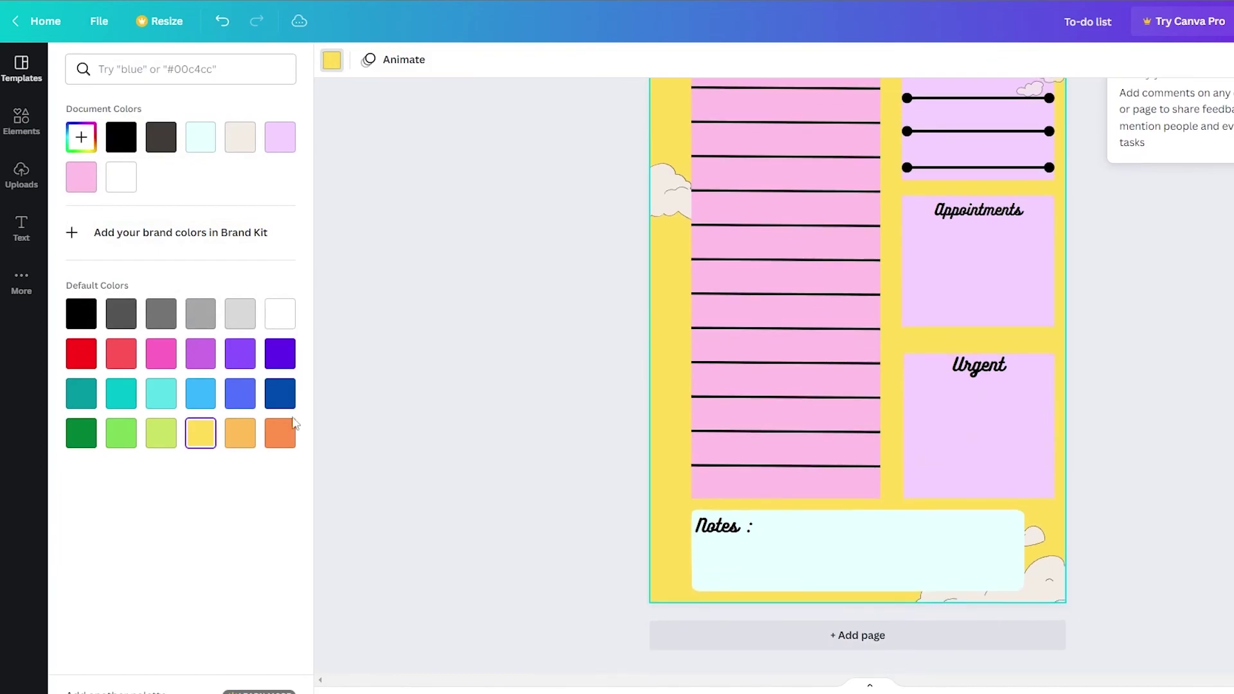
Step: Try light turquoise as the page background colour and return it to yellow
click(160, 393)
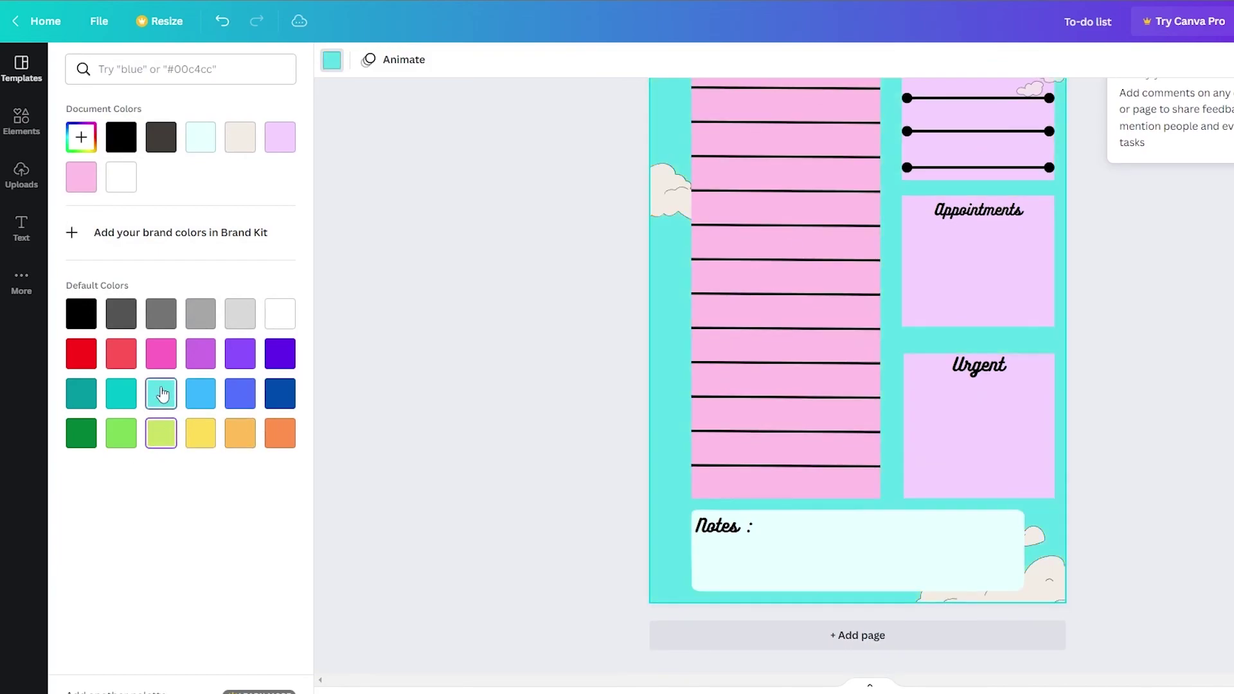
scroll(570, 472, up, 3)
scroll(571, 471, down, 3)
click(205, 444)
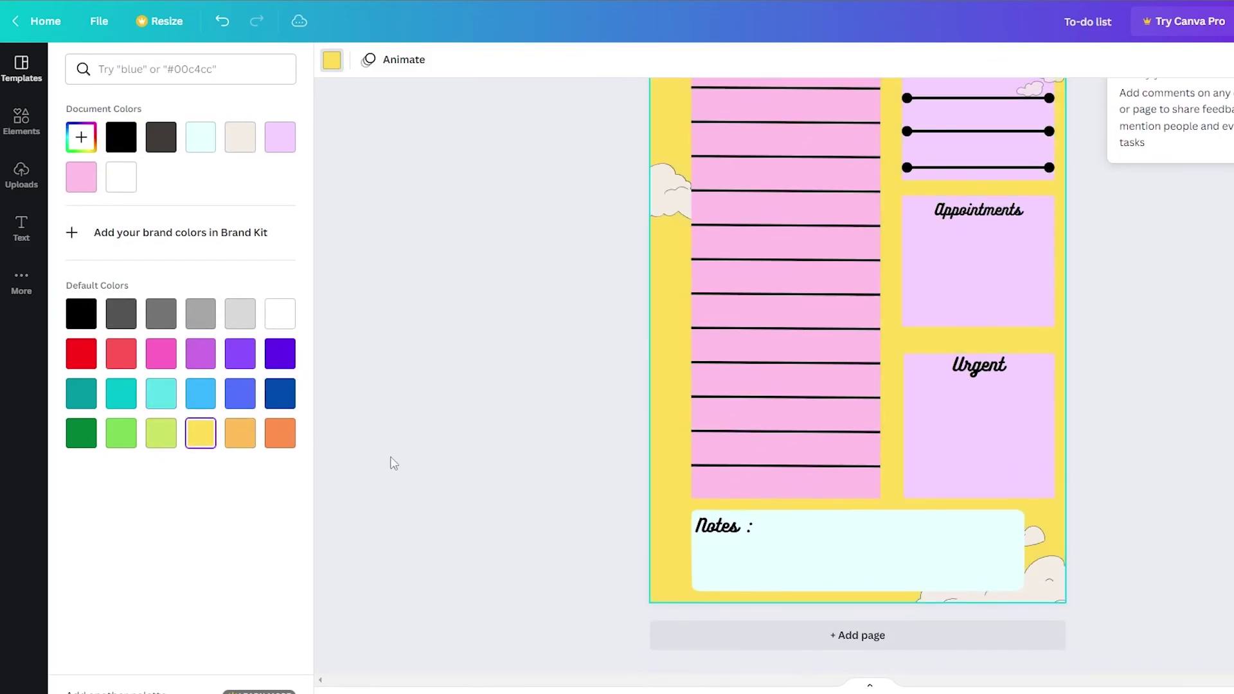
scroll(599, 477, up, 2)
click(596, 470)
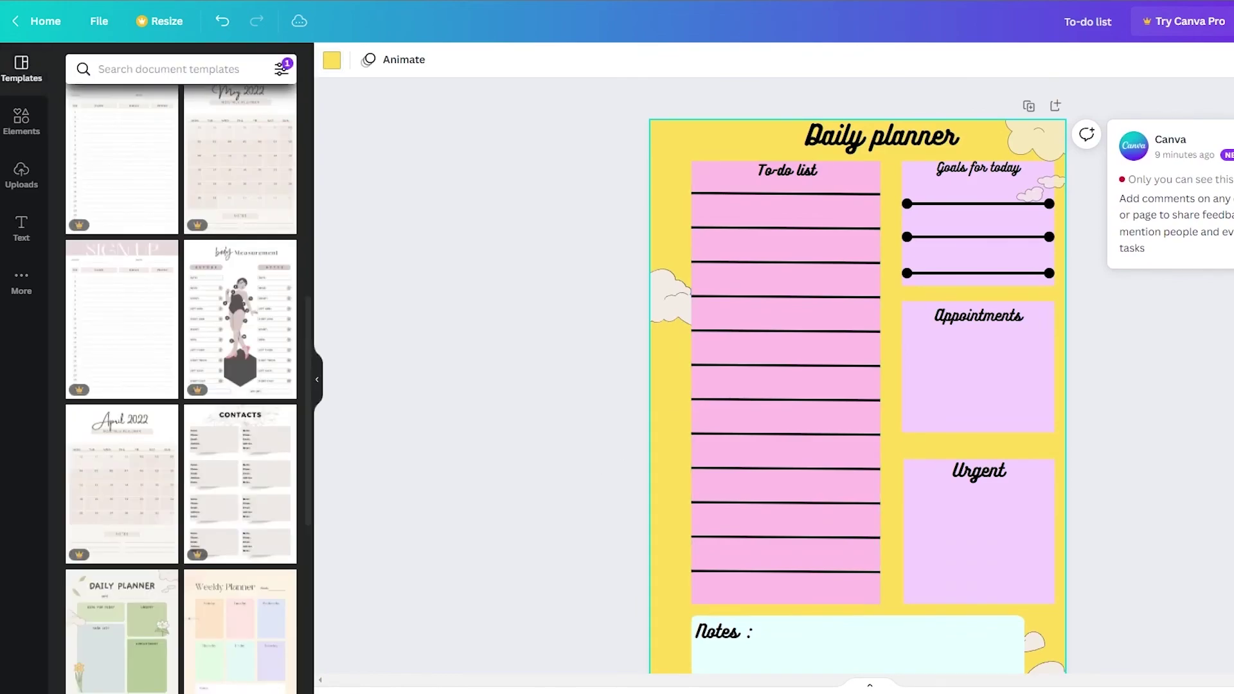
Step: Add a second page below the daily planner page
scroll(596, 470, down, 2)
scroll(1229, 328, up, 2)
scroll(1098, 344, down, 2)
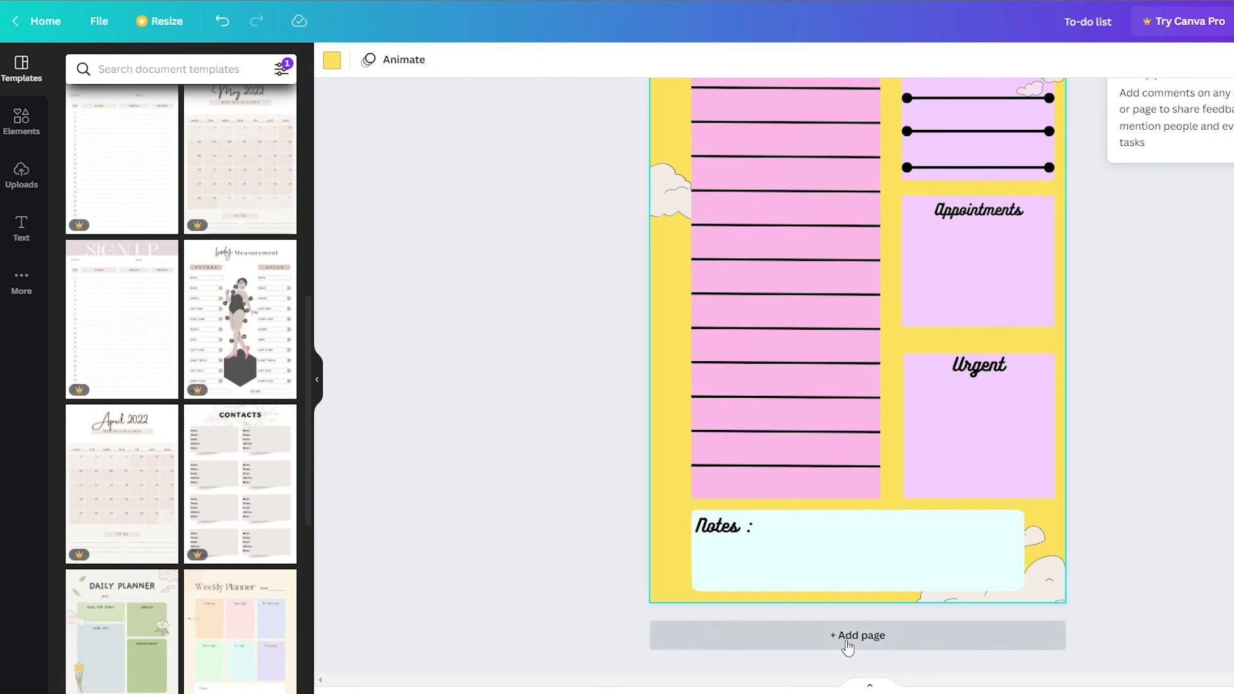
click(847, 643)
scroll(847, 627, up, 10)
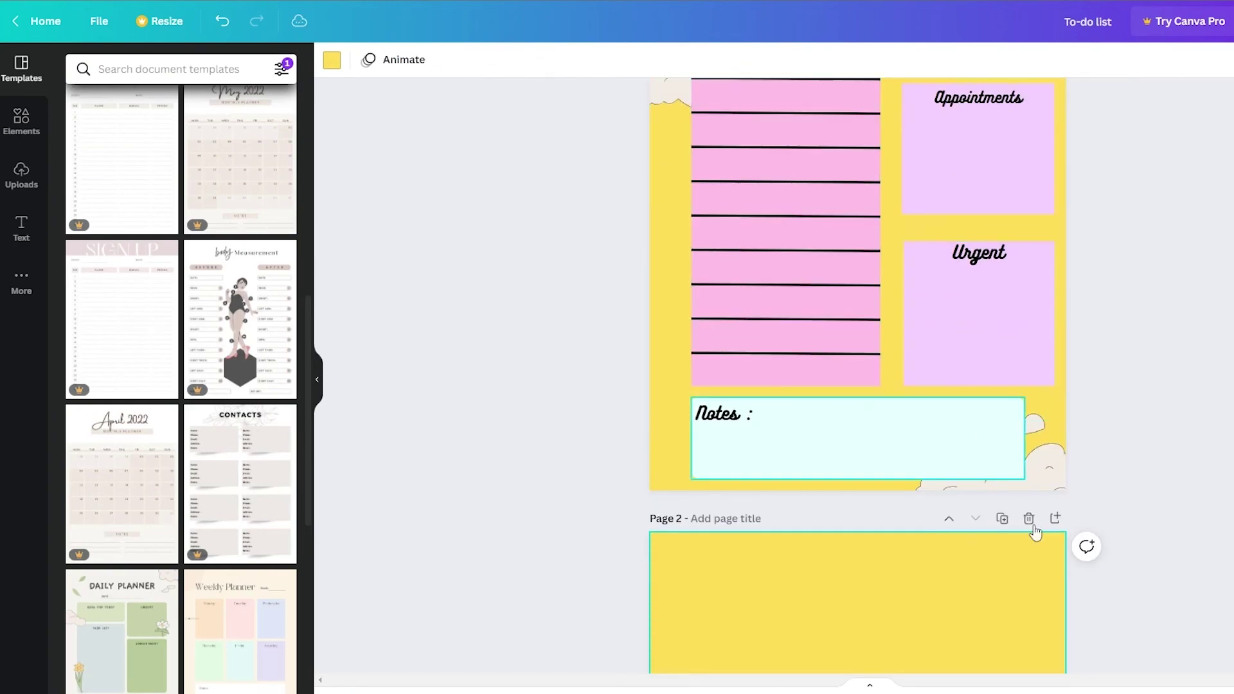
scroll(797, 385, down, 10)
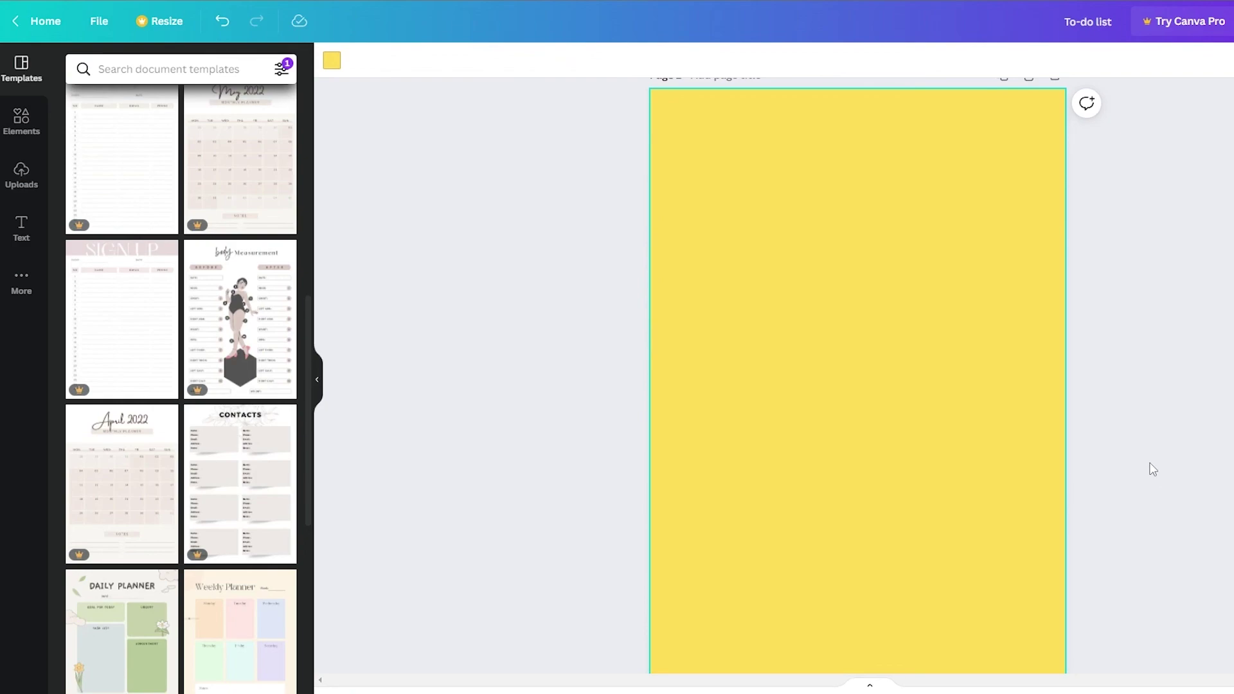
scroll(1153, 469, up, 10)
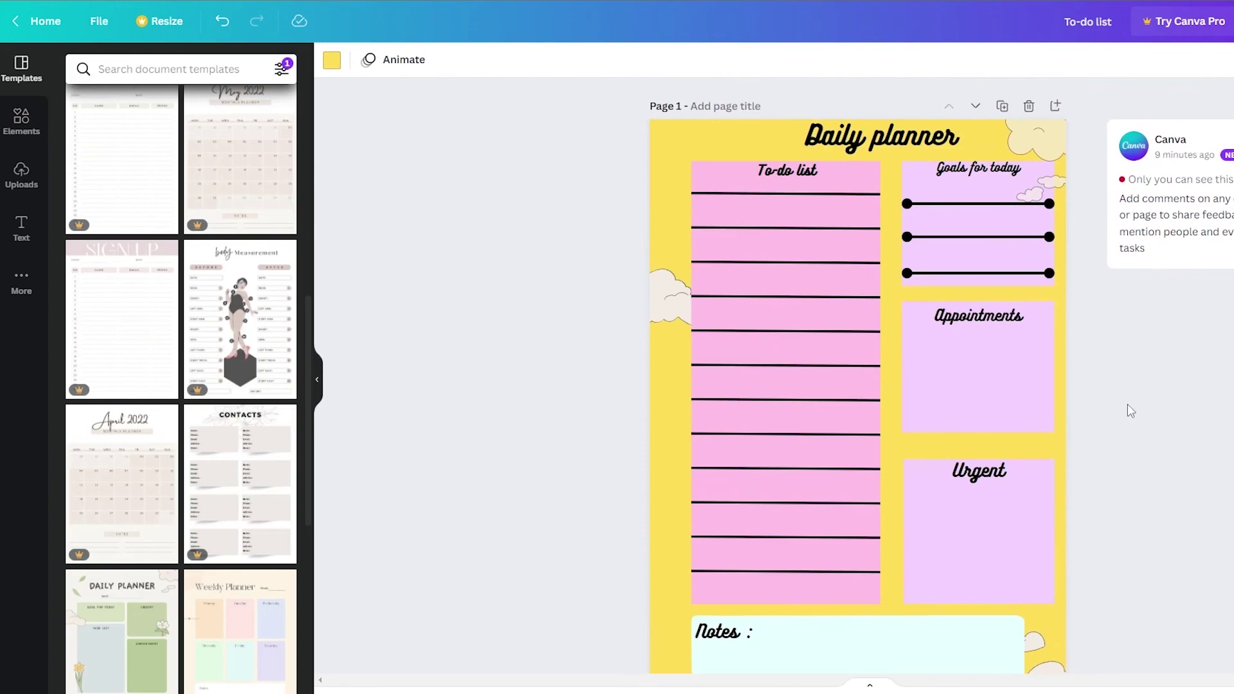
scroll(1110, 381, up, 1)
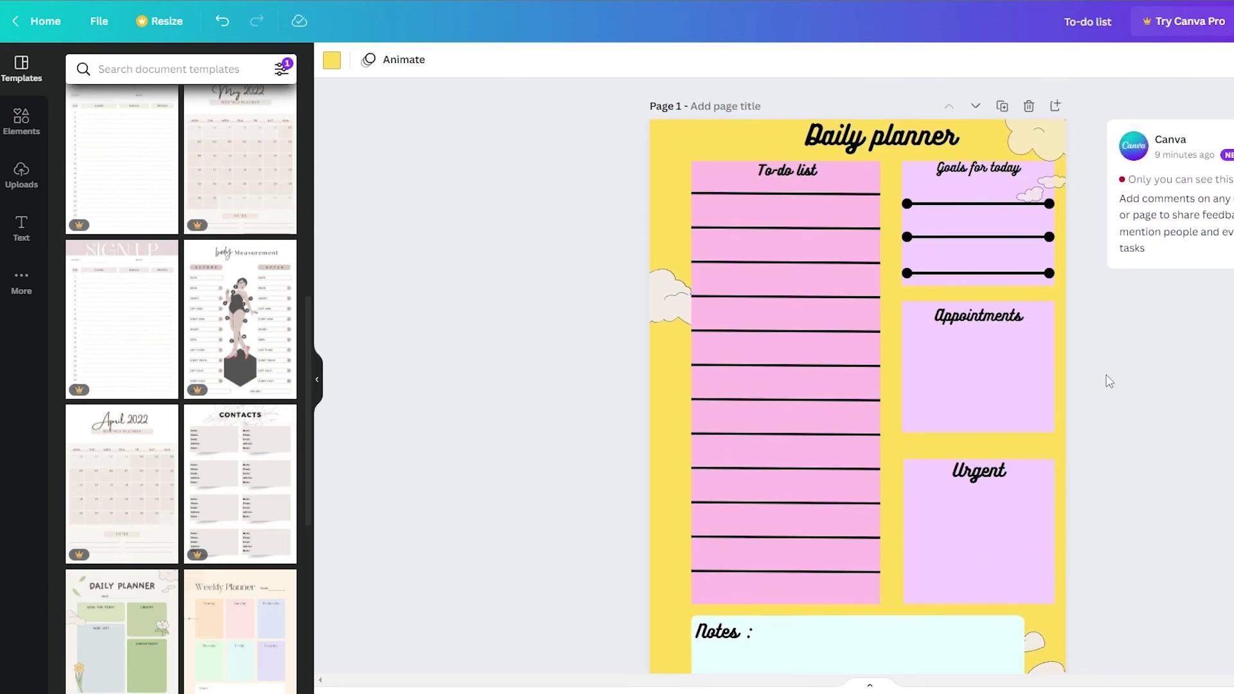